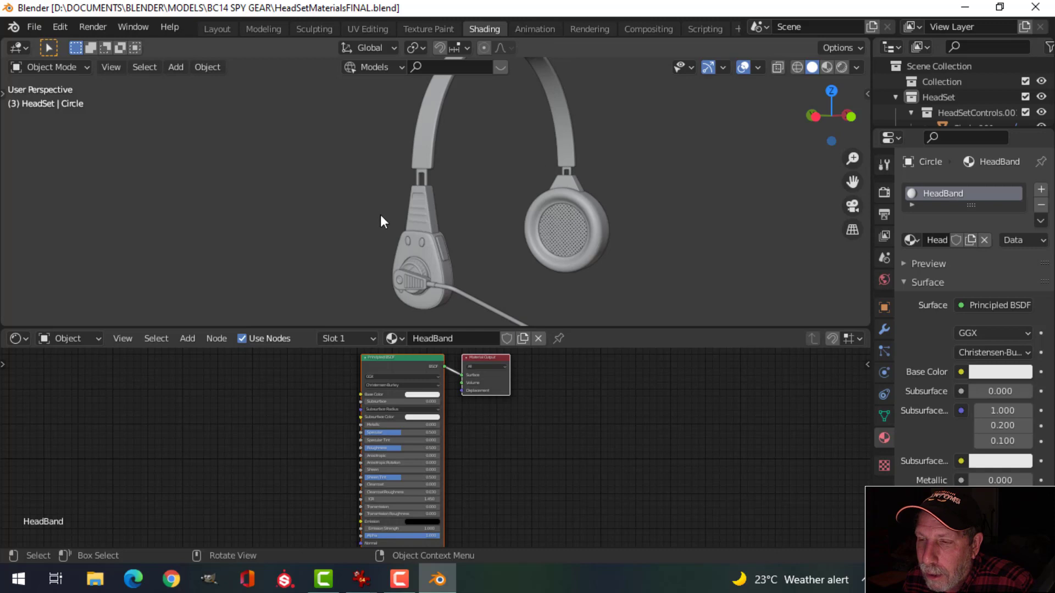
Step: Check the materials on the headband connector, earpiece body, hanger, earcup, speaker grille and inner disc
mouse_move(534, 221)
middle_down()
mouse_move(527, 212)
mouse_move(503, 223)
mouse_move(520, 213)
middle_up()
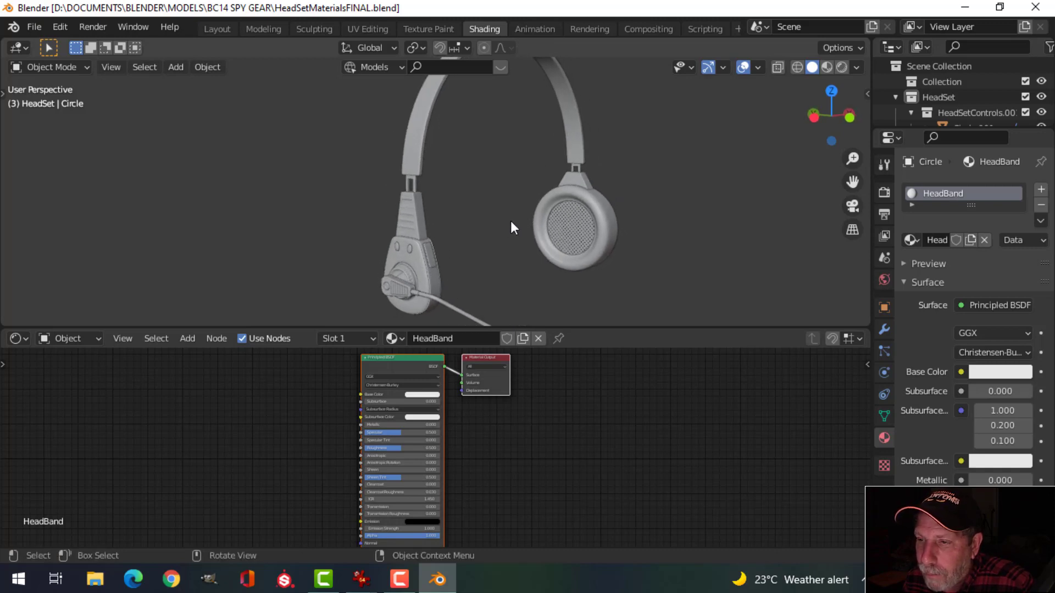
scroll(500, 226, up, 2)
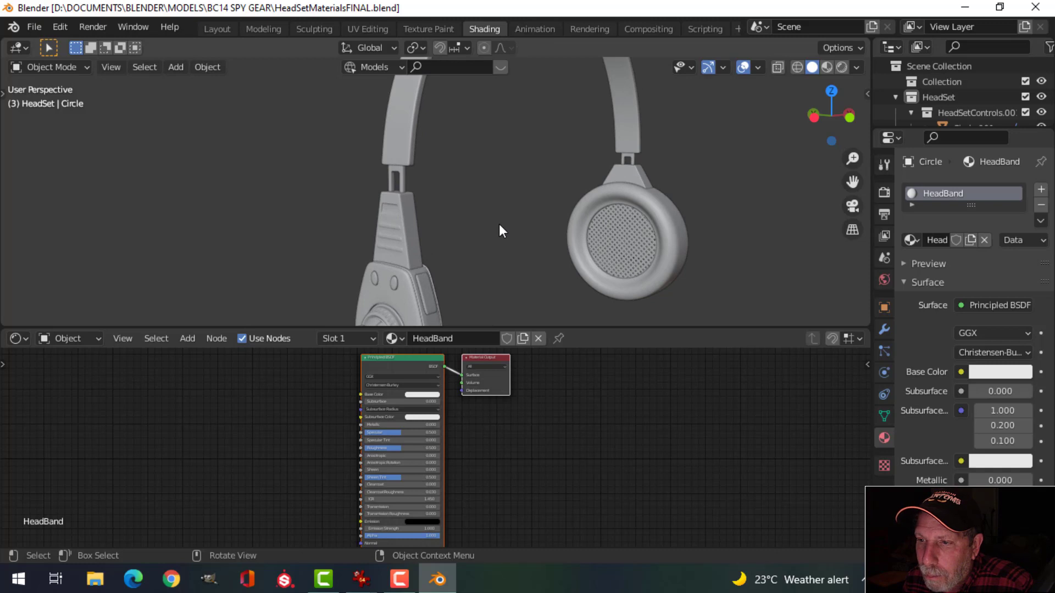
click(397, 170)
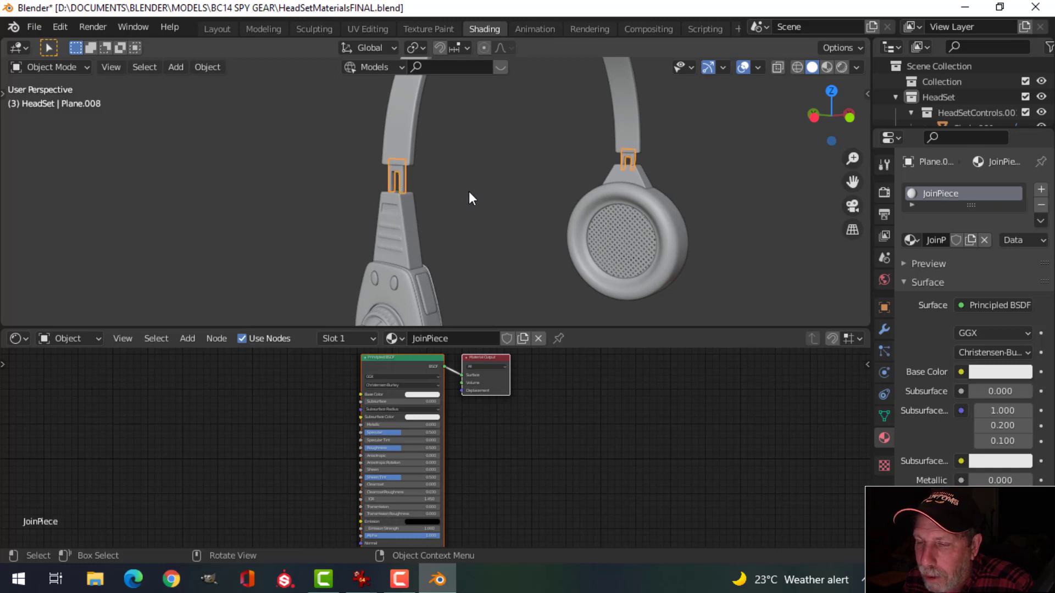
middle_drag(469, 229, 531, 228)
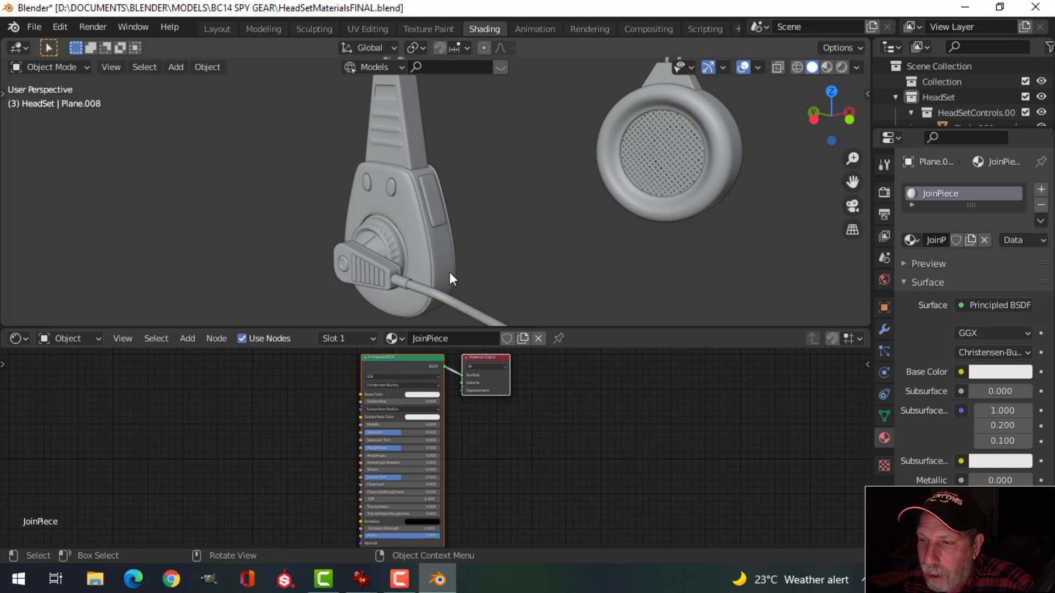
click(441, 256)
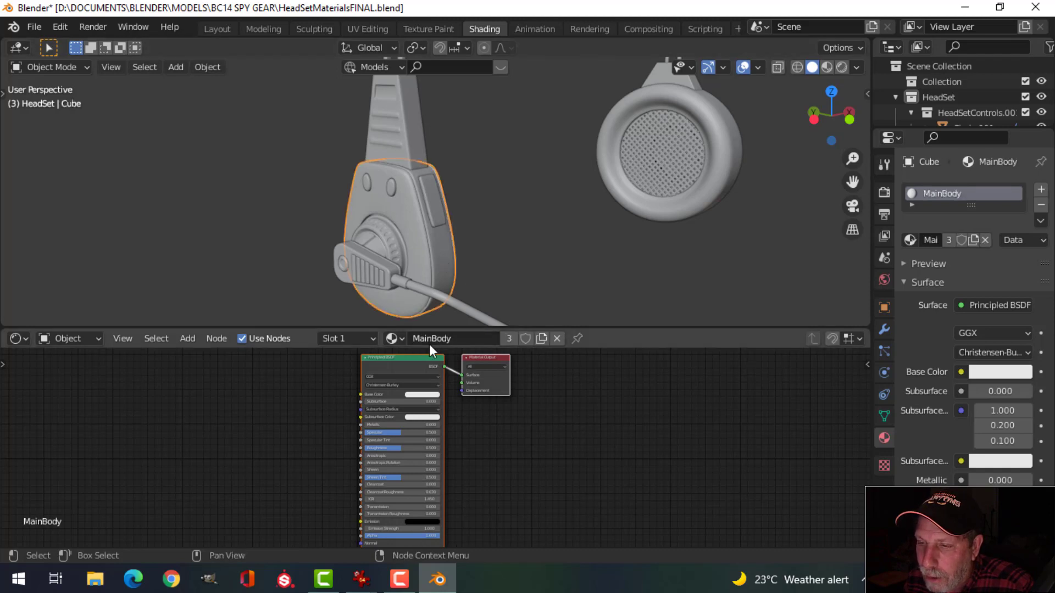
middle_drag(618, 220, 621, 230)
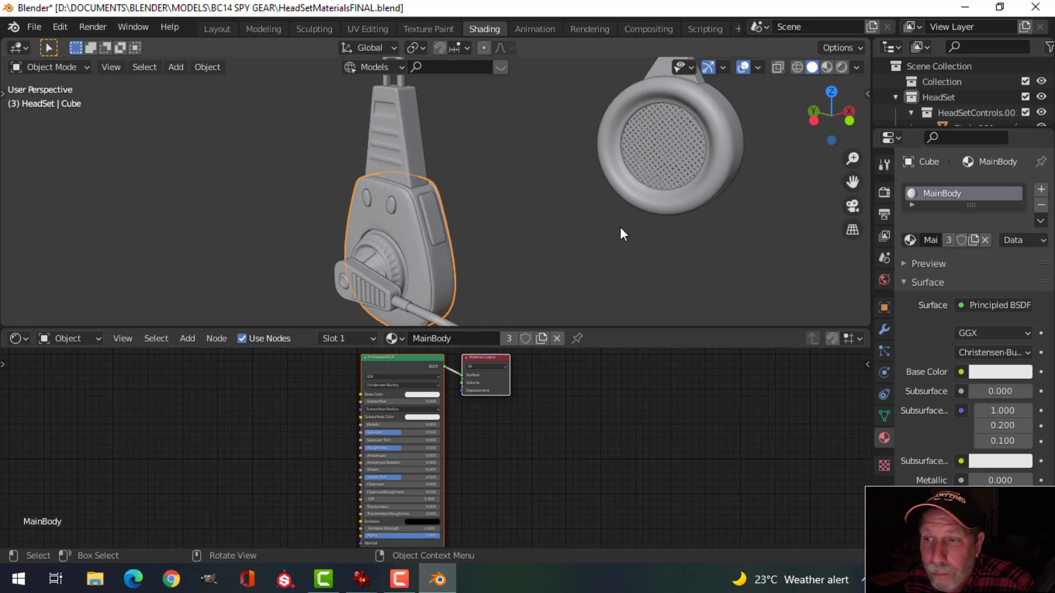
click(404, 143)
middle_drag(637, 197, 681, 204)
click(773, 87)
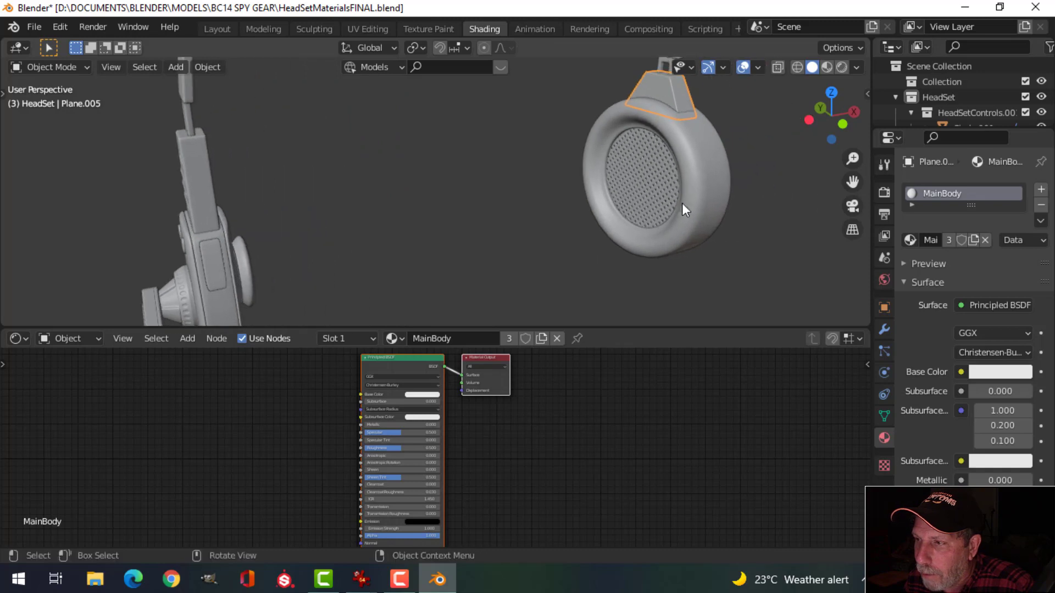
click(645, 240)
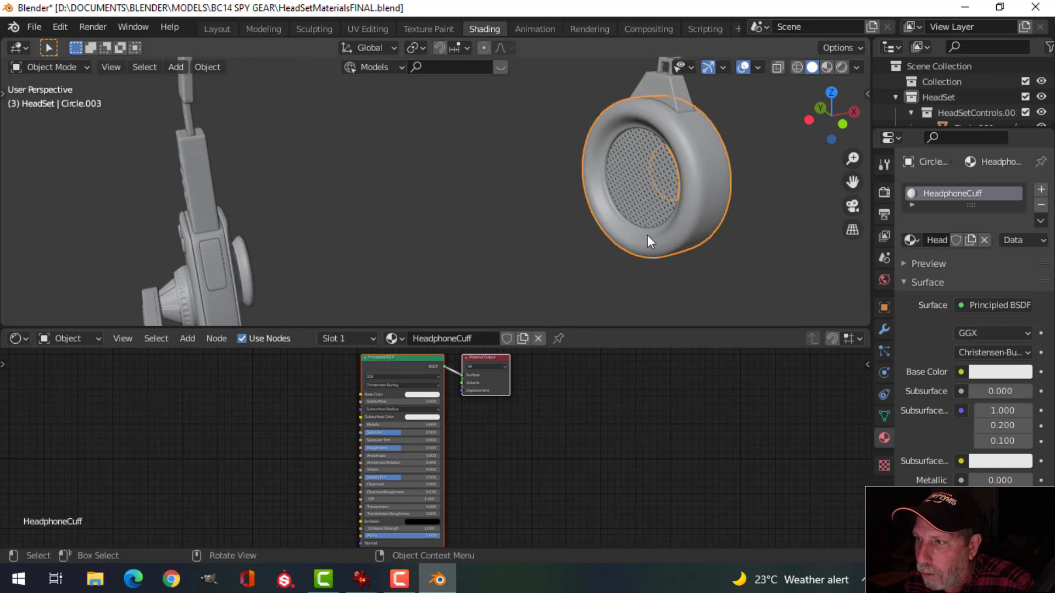
click(640, 170)
middle_drag(587, 273, 564, 216)
click(561, 196)
Step: Check the materials on the left earpiece's side button, front buttons, power button and mic mount
shift+middle_drag(374, 257, 499, 223)
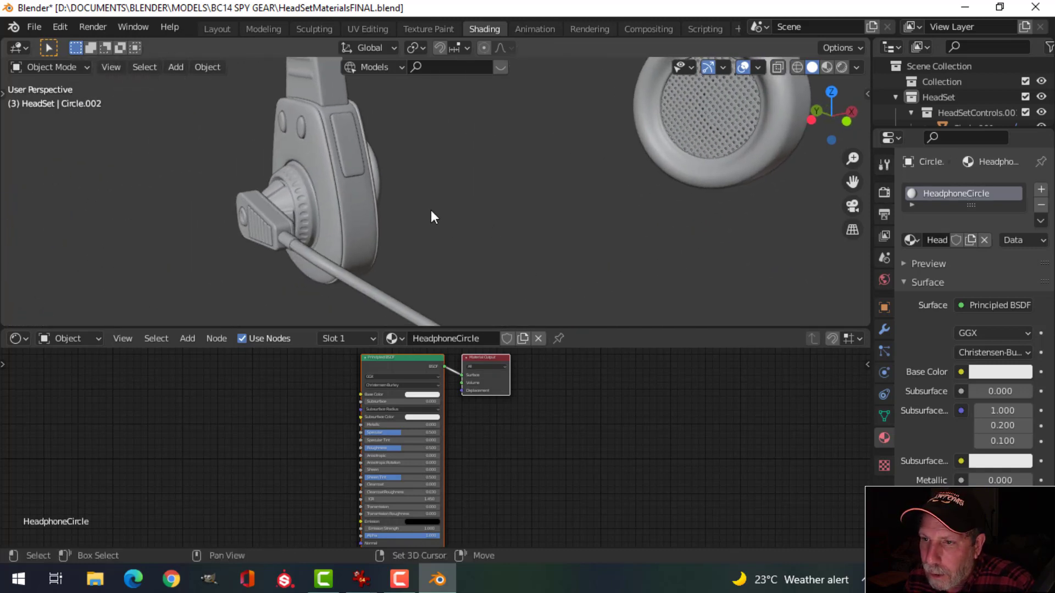
shift+middle_drag(431, 210, 452, 217)
scroll(342, 143, up, 1)
click(342, 144)
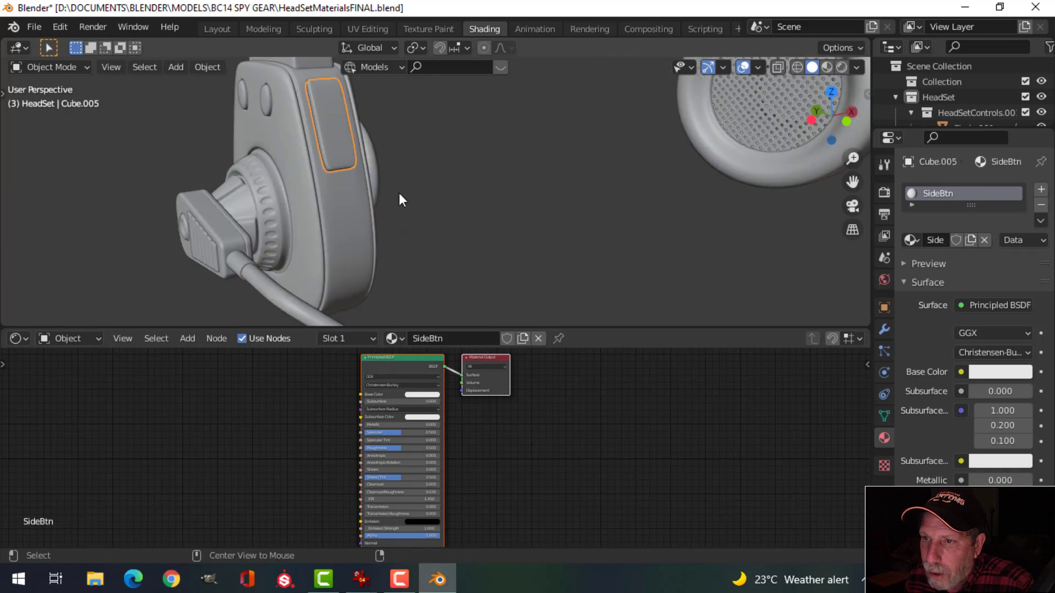
middle_drag(399, 193, 427, 196)
click(466, 133)
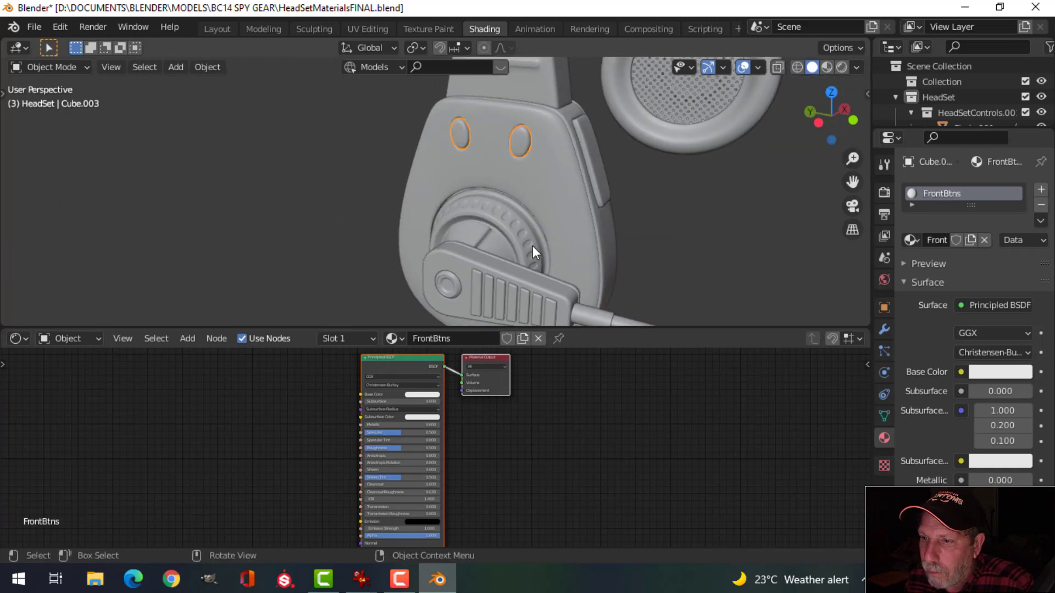
middle_drag(532, 245, 572, 159)
click(584, 152)
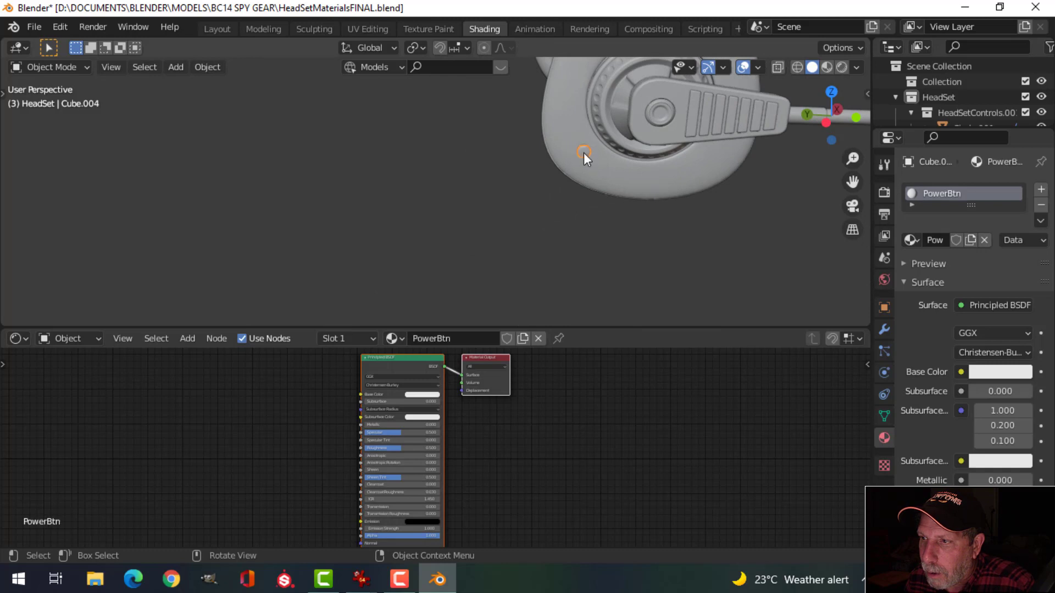
shift+middle_drag(677, 200, 552, 200)
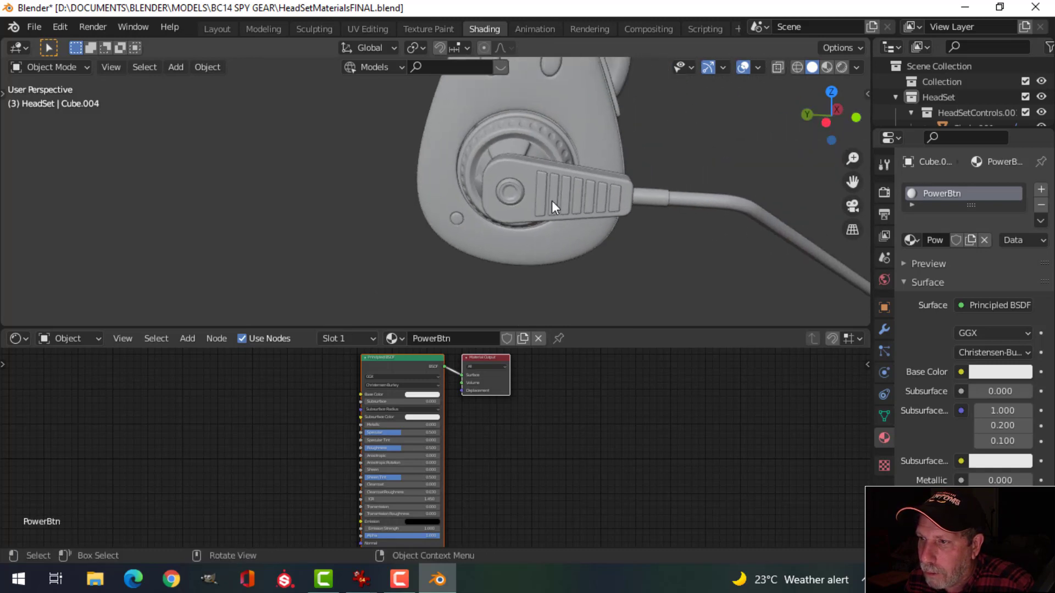
click(541, 193)
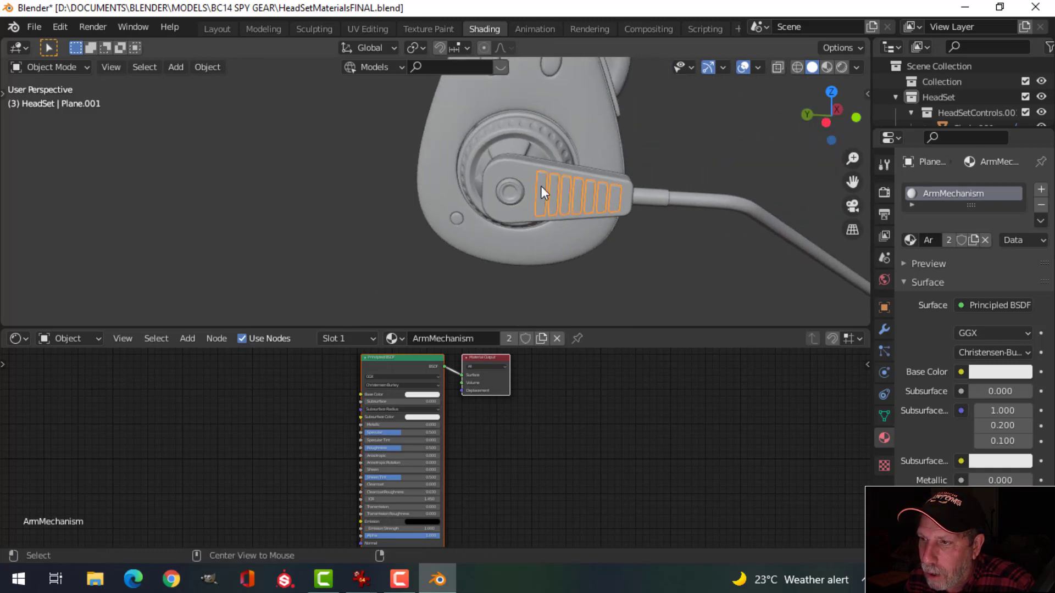
click(530, 172)
Step: Check the materials of the mount dial, cable ring, microphone head, arm cable and headband
middle_drag(629, 193, 558, 230)
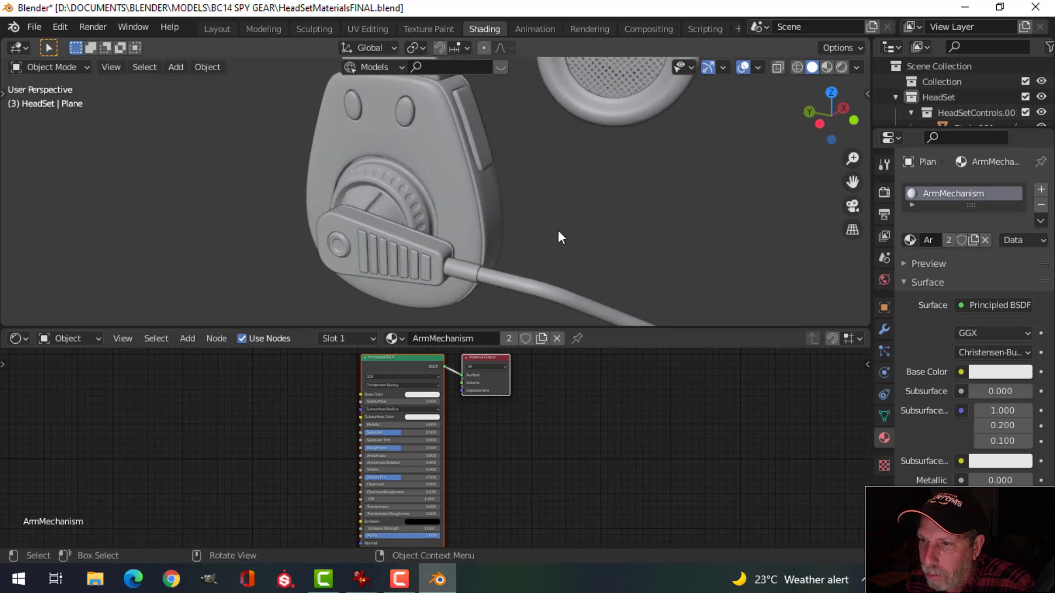
shift+middle_drag(431, 244, 499, 214)
click(467, 168)
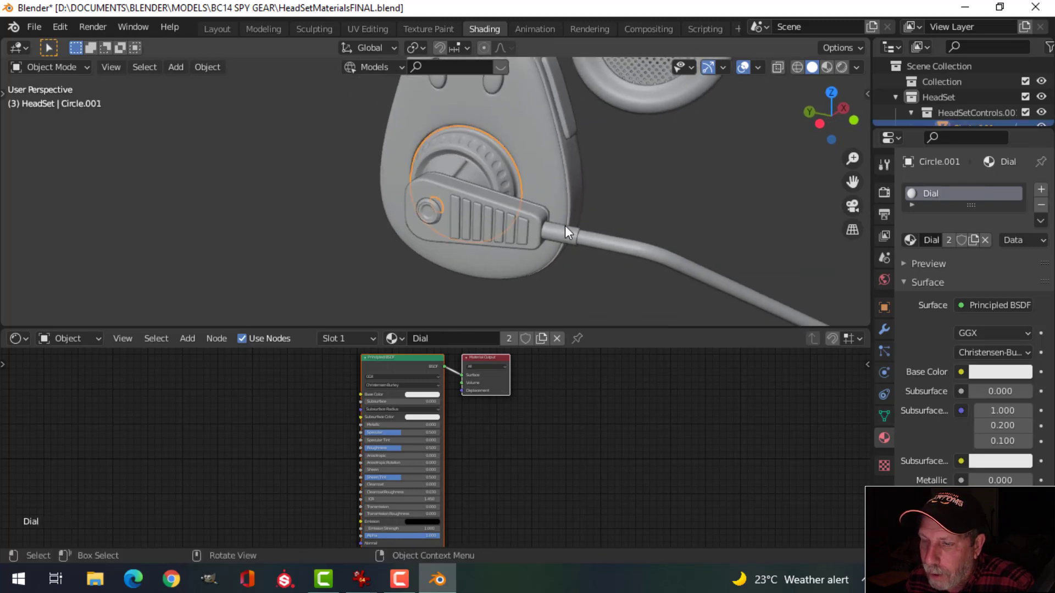
click(433, 212)
click(582, 243)
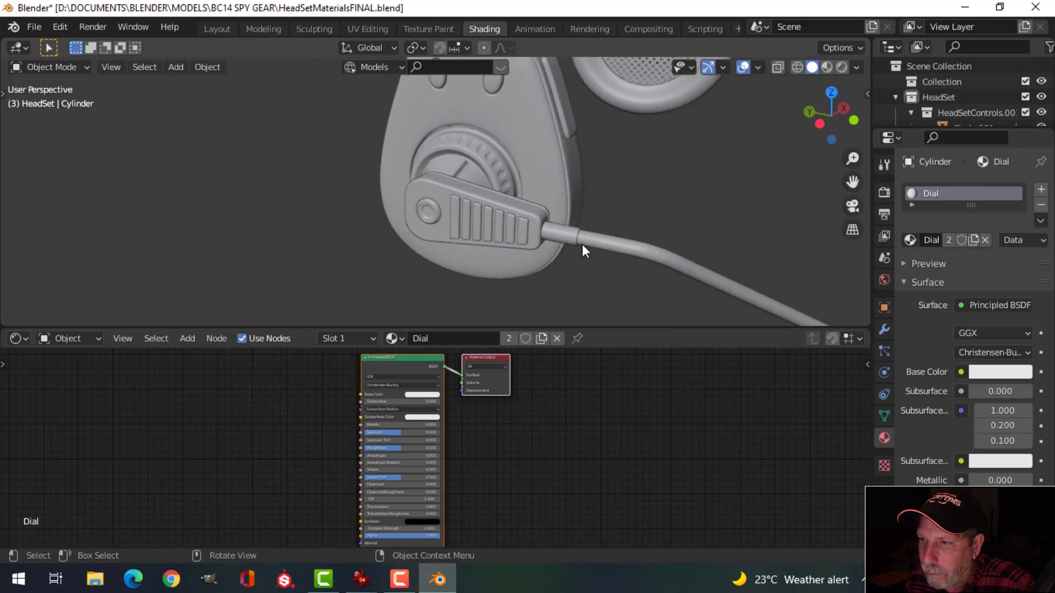
click(570, 236)
shift+middle_drag(612, 259, 582, 248)
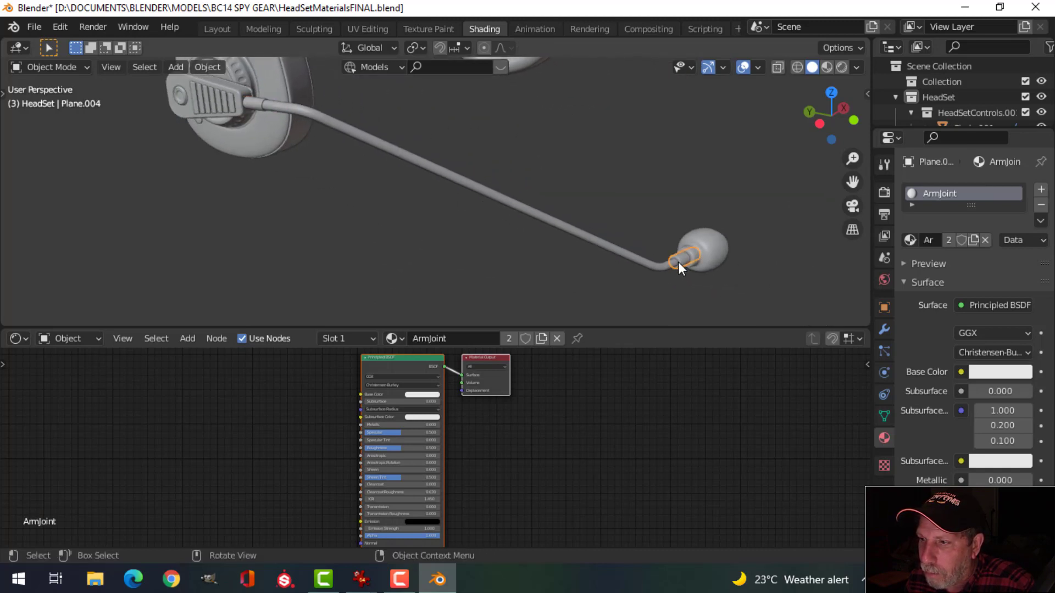
click(713, 250)
click(555, 229)
click(563, 235)
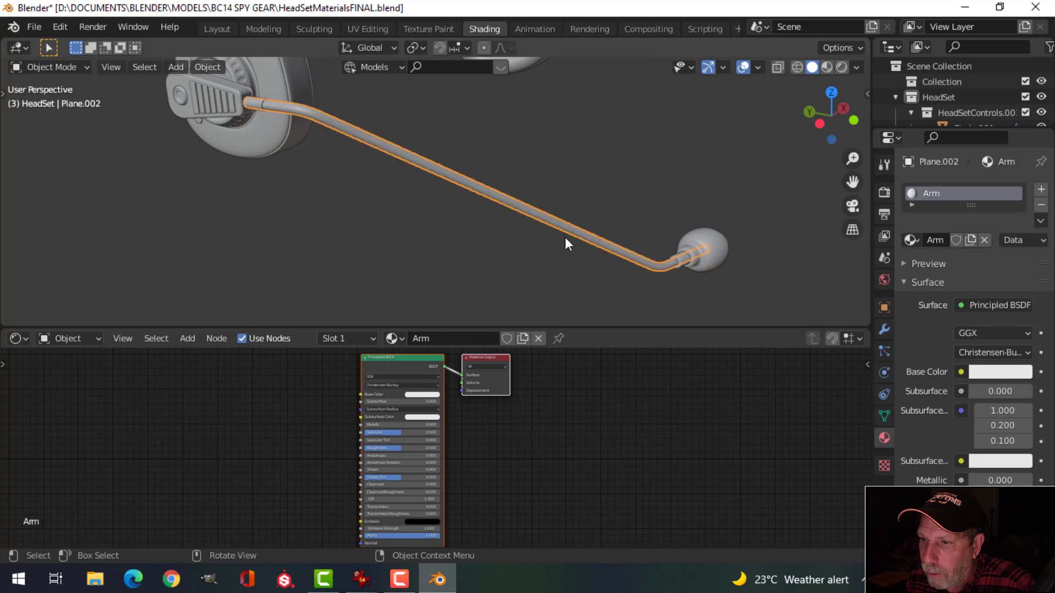
middle_drag(508, 253, 404, 147)
click(404, 146)
mouse_move(543, 223)
middle_down()
mouse_move(569, 235)
mouse_move(551, 241)
middle_up()
Step: Save HeadSetMaterialsFINAL.blend, review the earcup's material list, then save again
key(ctrl+s)
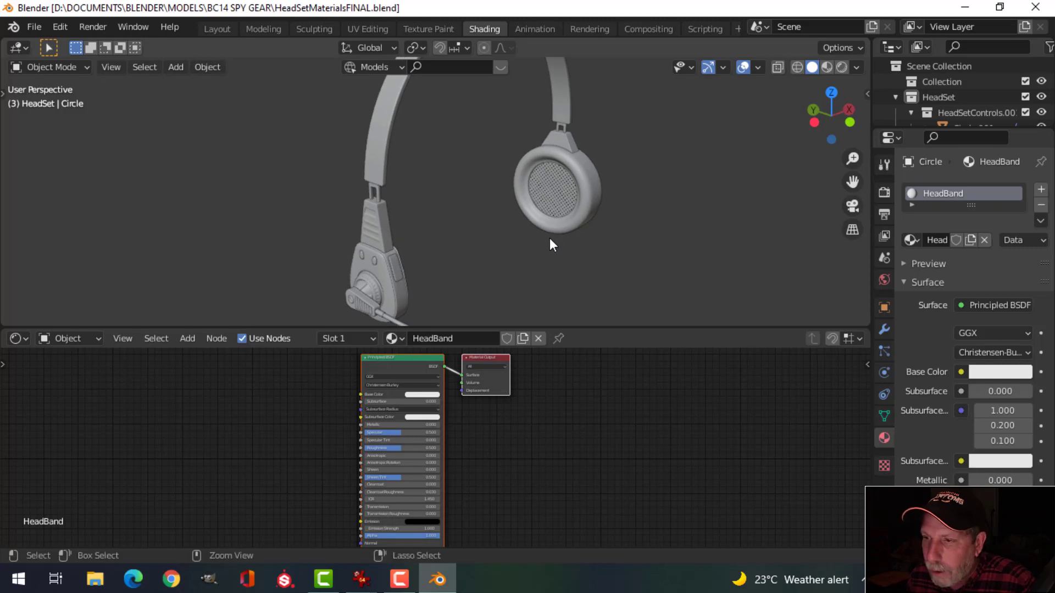
click(518, 209)
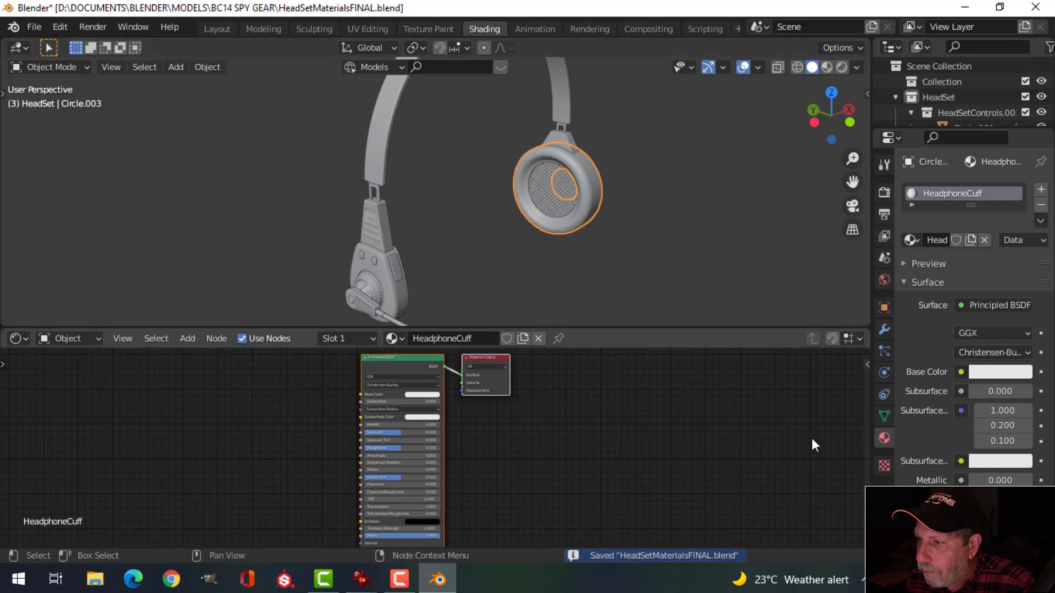
click(912, 240)
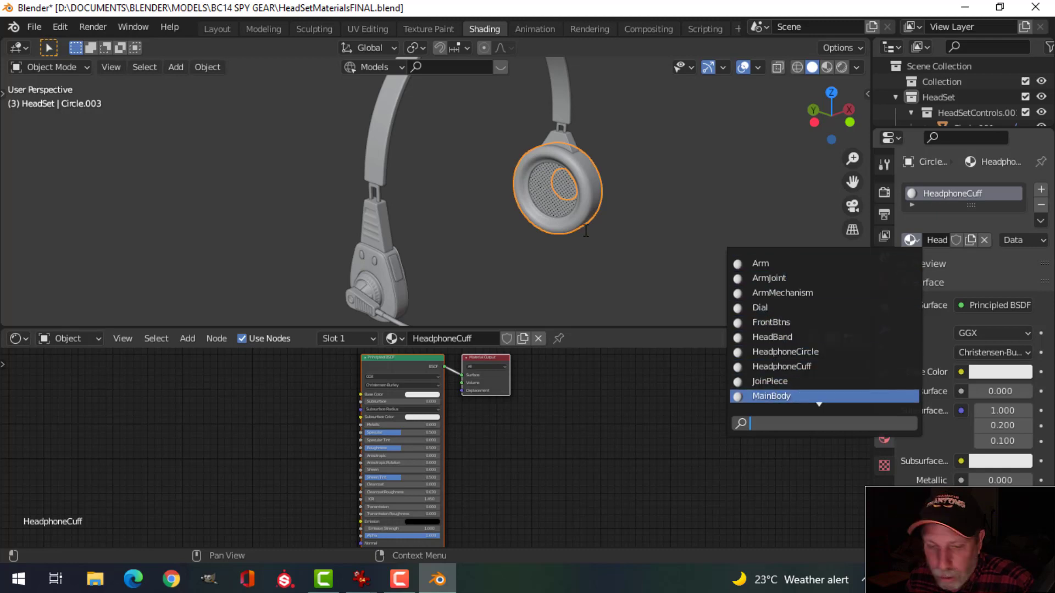
middle_drag(626, 217, 631, 186)
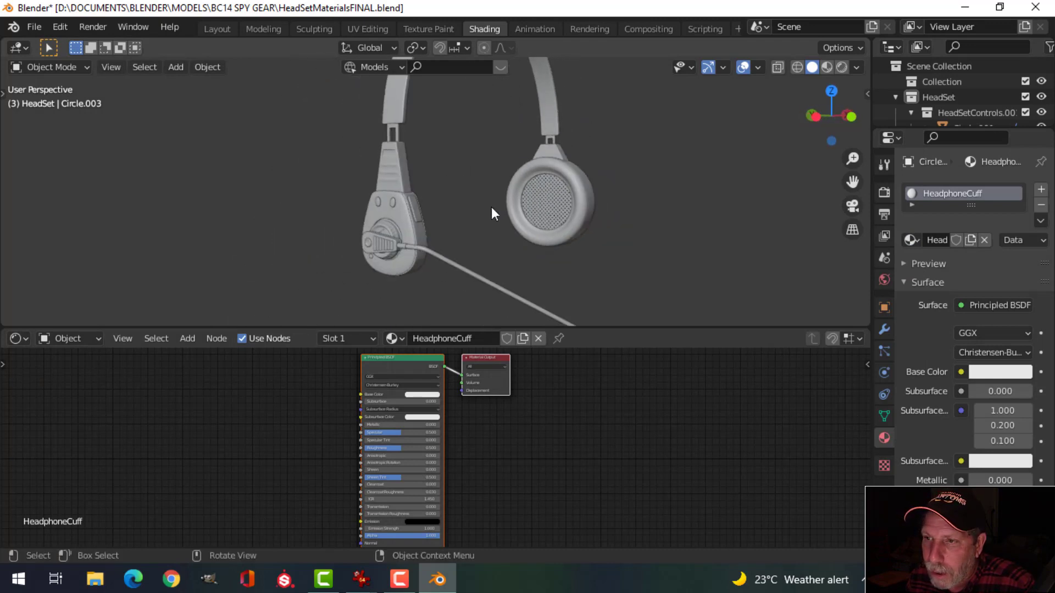
key(ctrl+s)
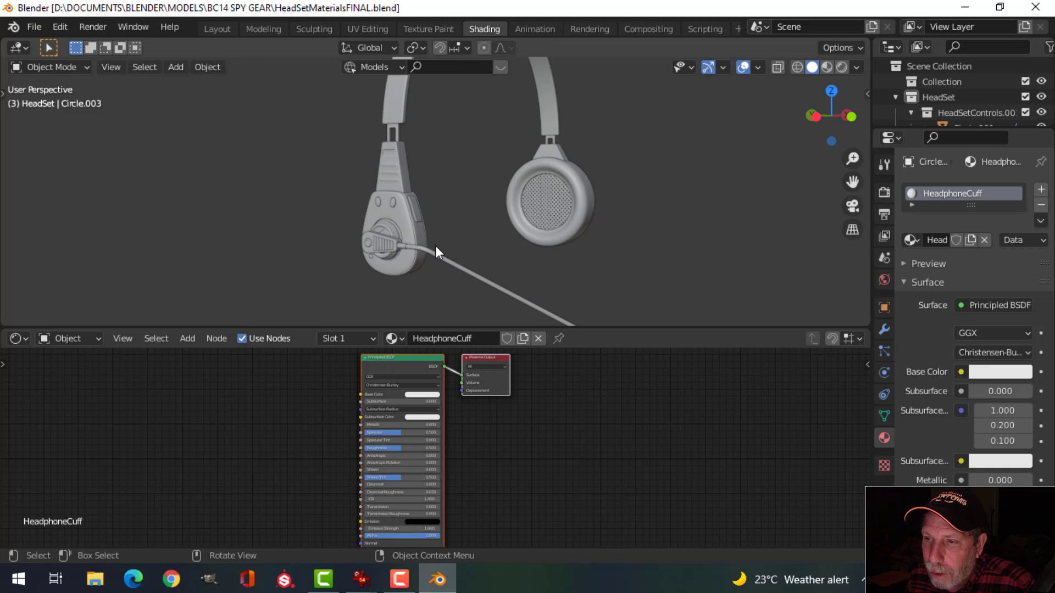
scroll(435, 246, up, 3)
middle_drag(435, 247, 437, 268)
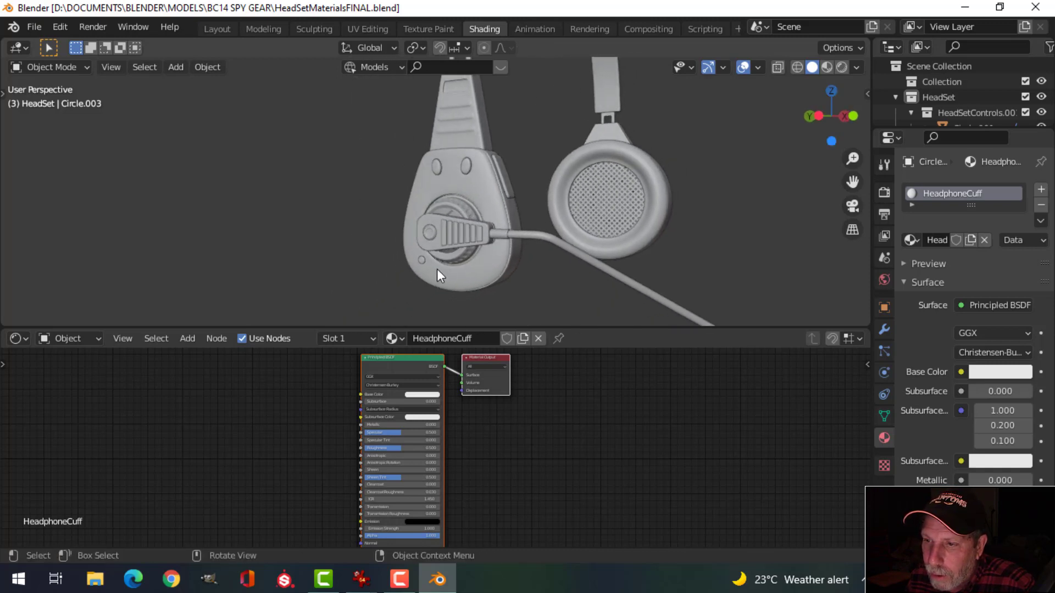
middle_drag(490, 200, 498, 231)
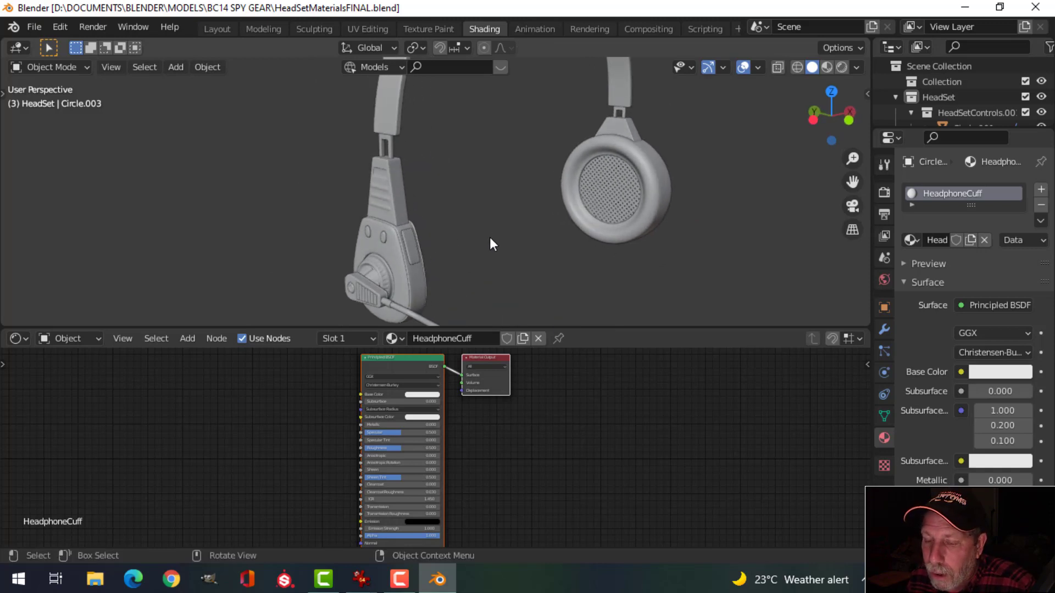
mouse_move(533, 240)
middle_down()
mouse_move(348, 224)
mouse_move(344, 199)
mouse_move(337, 216)
mouse_move(548, 223)
mouse_move(535, 223)
middle_up()
Step: In the Layout workspace, select all headset objects and save the file
click(221, 30)
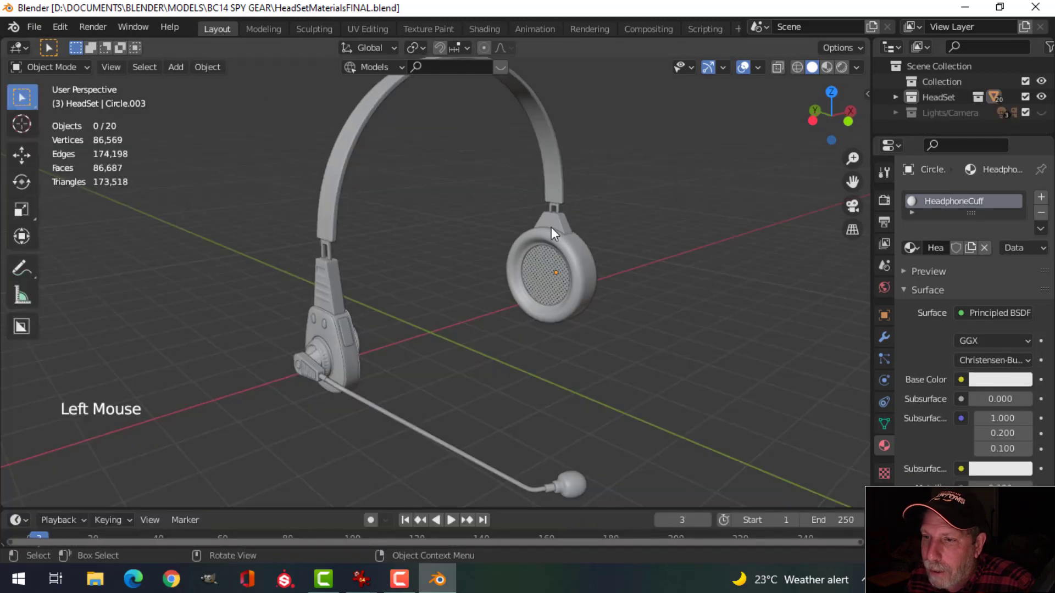
scroll(525, 279, down, 2)
middle_drag(574, 272, 579, 272)
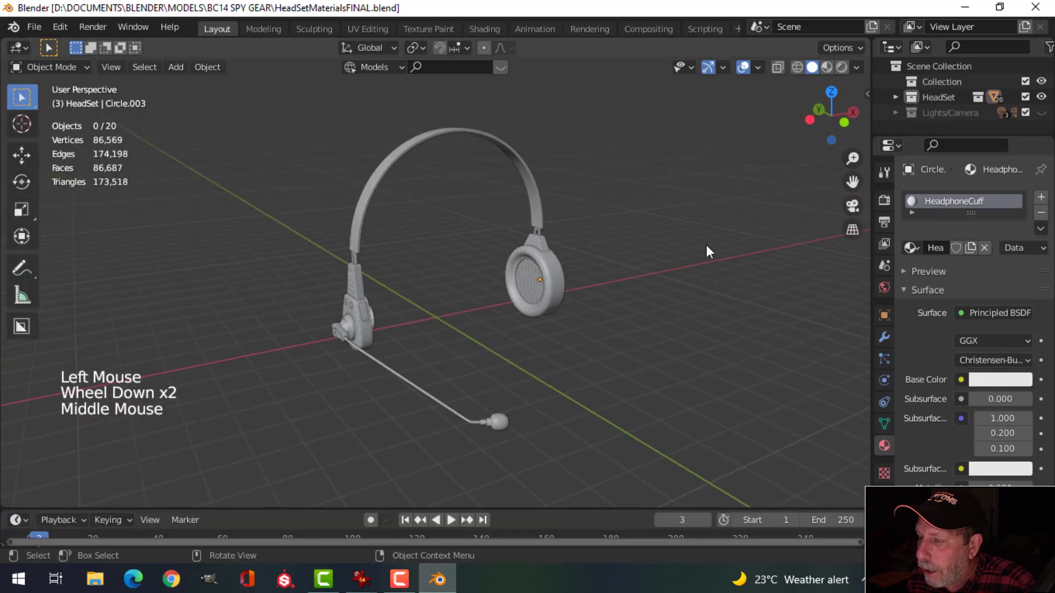
key(a)
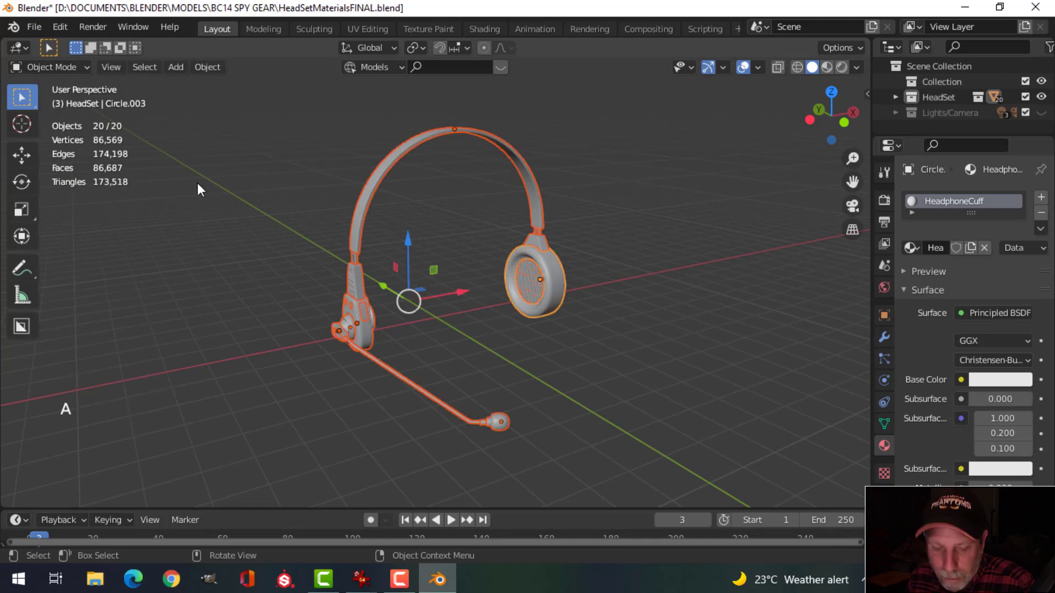
key(ctrl+s)
Step: Export the selected objects as HeadSetMaterialsFINAL.fbx into the EXPORT folder
click(34, 25)
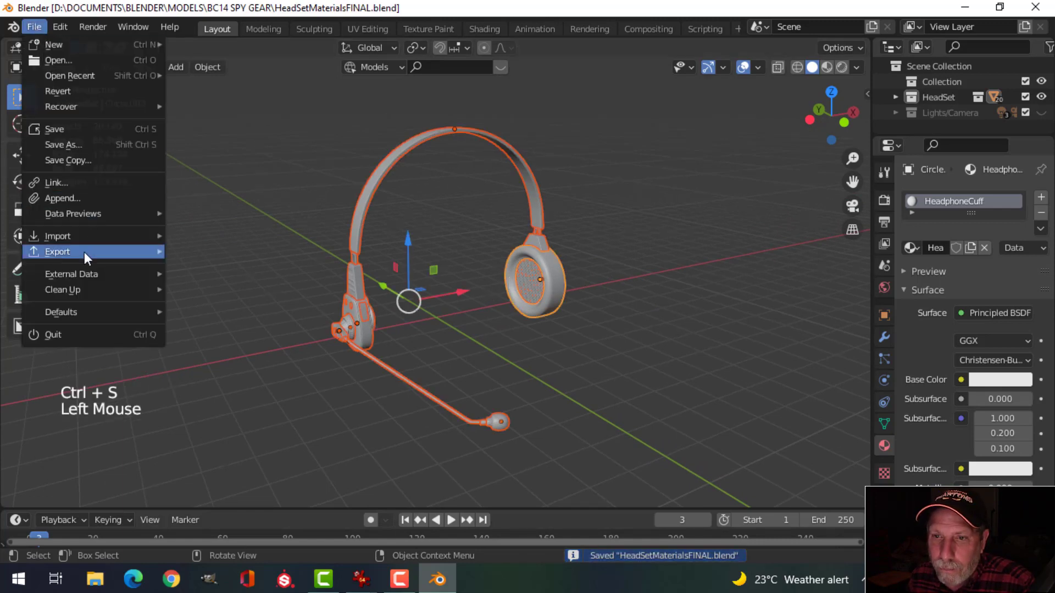
mouse_move(93, 252)
click(222, 342)
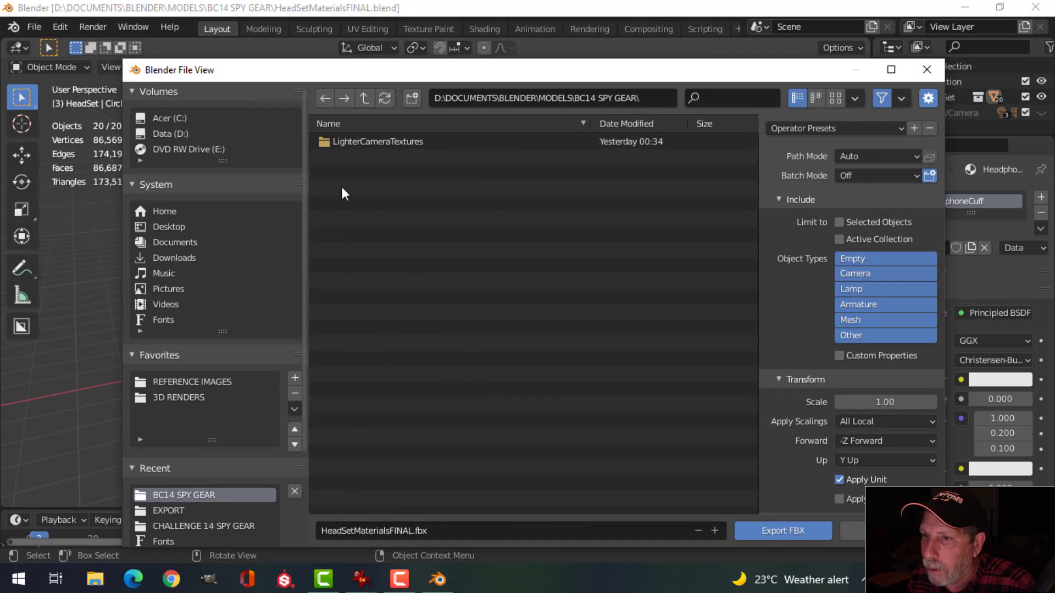
click(177, 511)
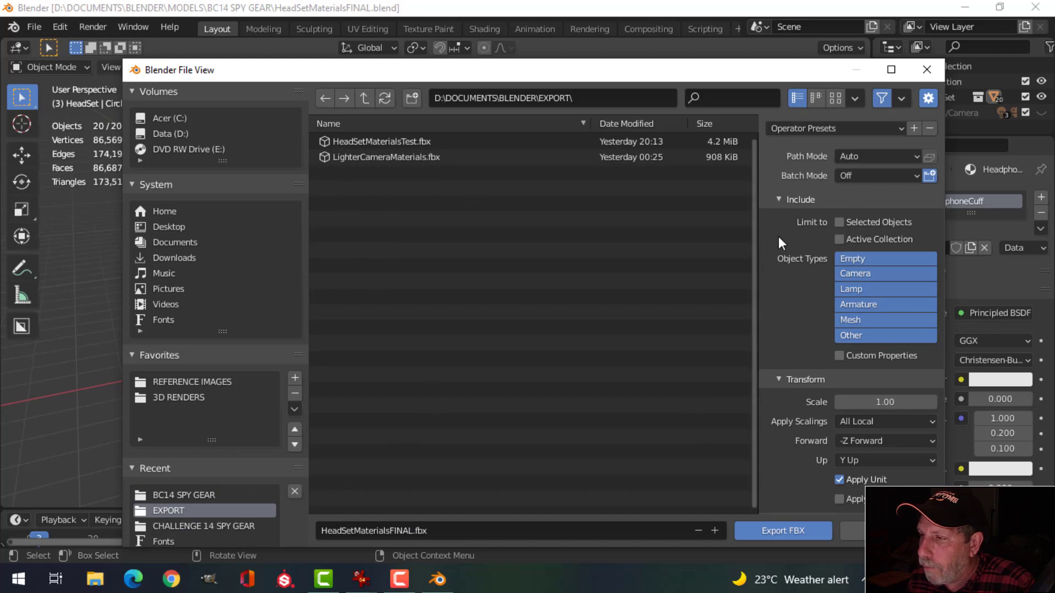
click(850, 221)
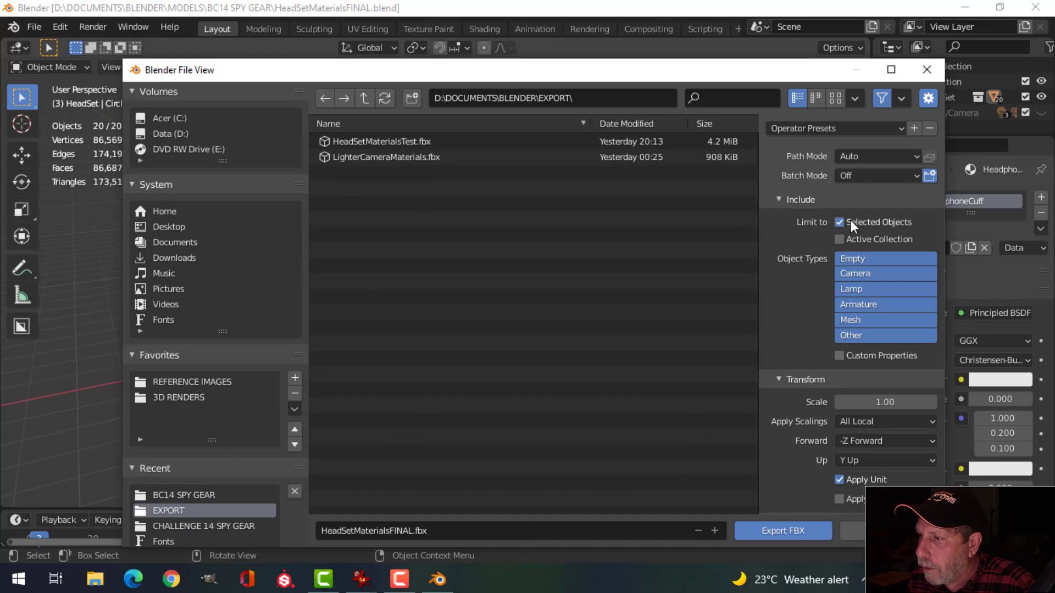
click(780, 531)
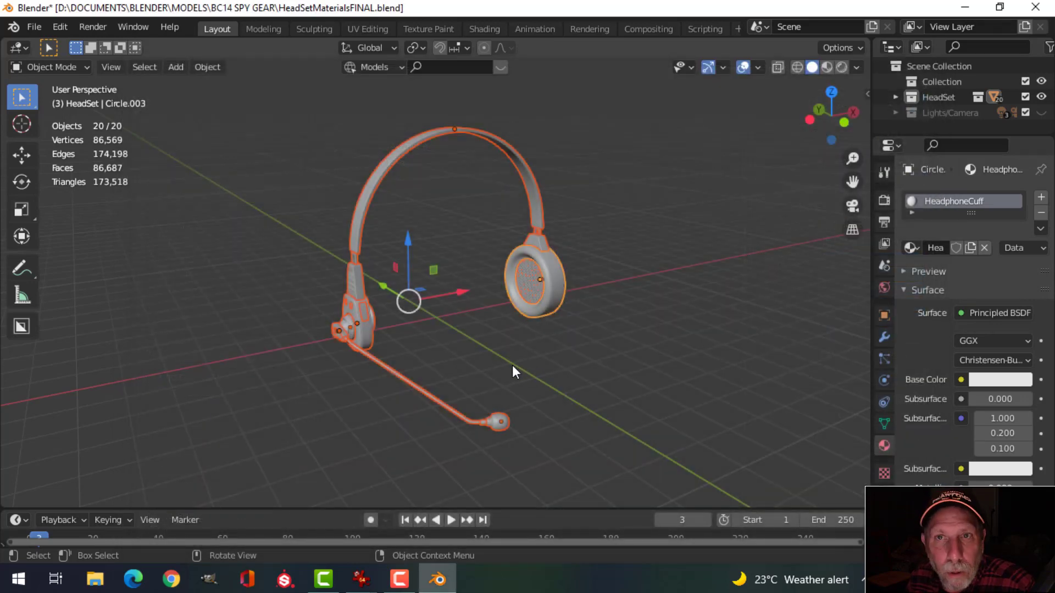
Step: Create a new project with HeadSetMaterialsFINAL.fbx selected as the mesh
click(284, 580)
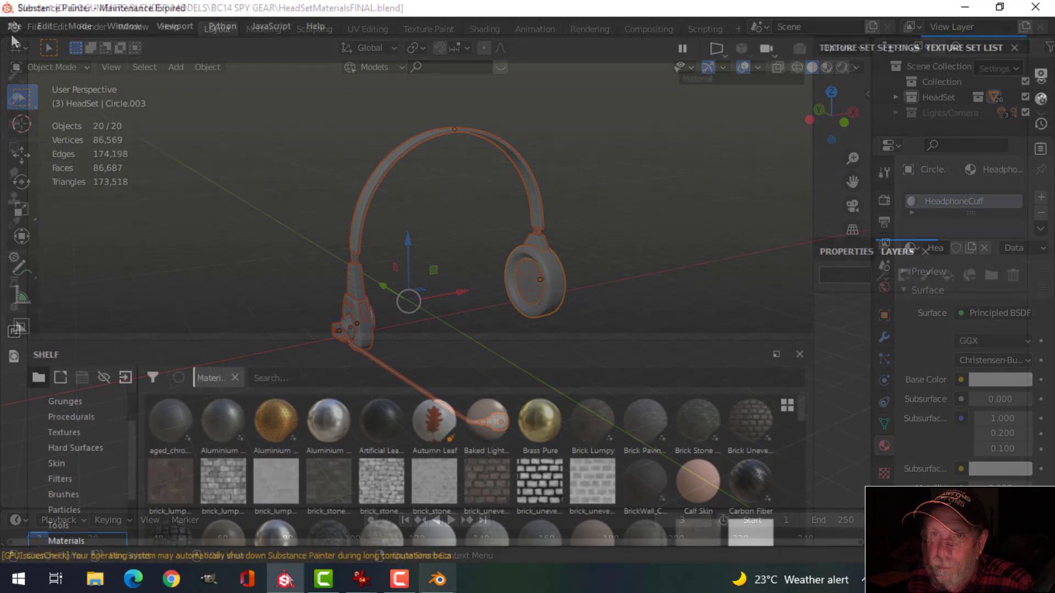
click(14, 26)
click(29, 44)
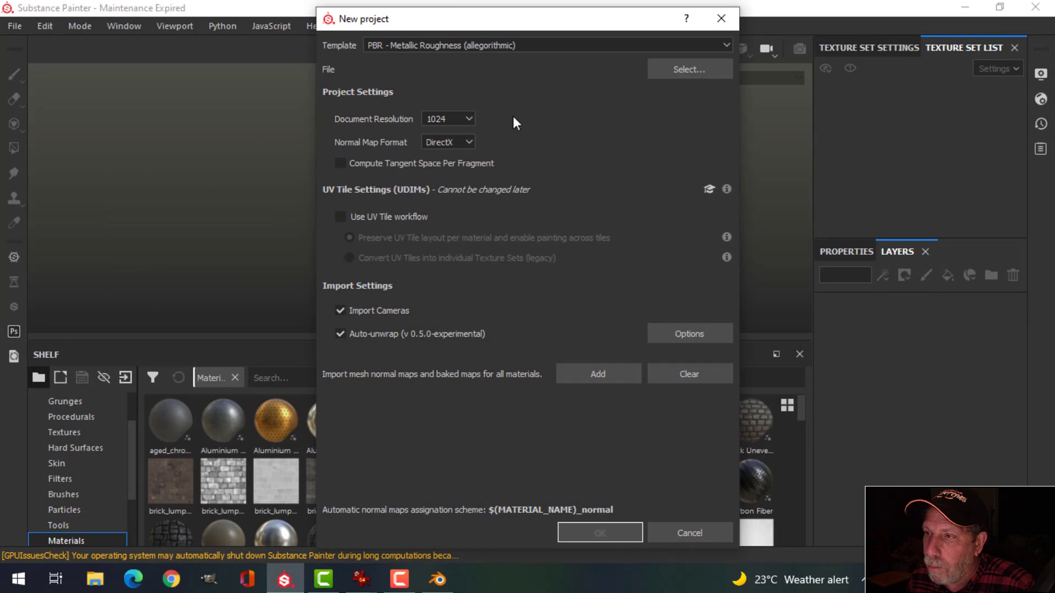
click(694, 75)
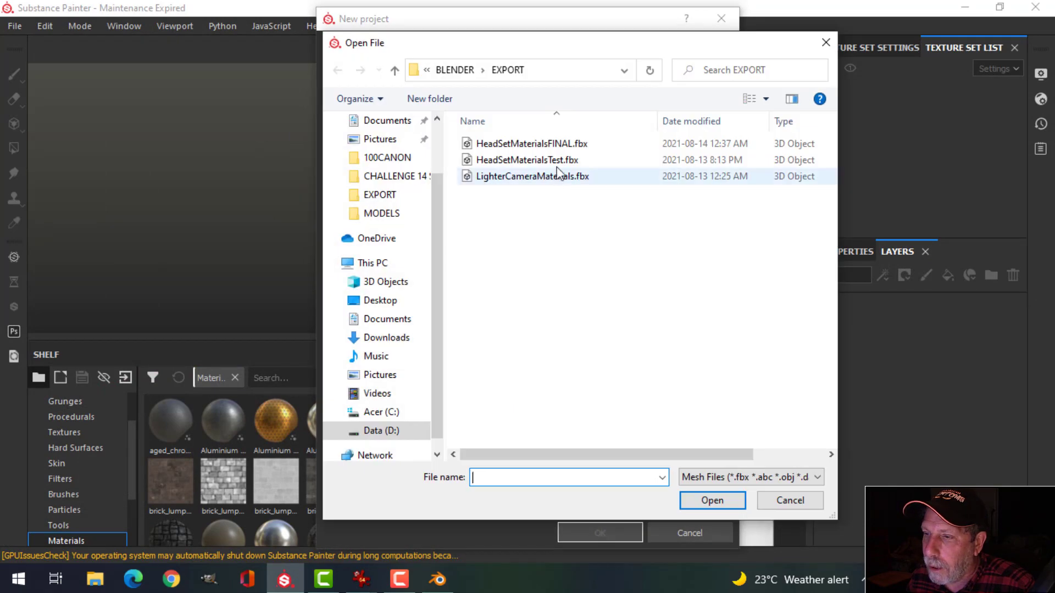
click(564, 146)
click(709, 500)
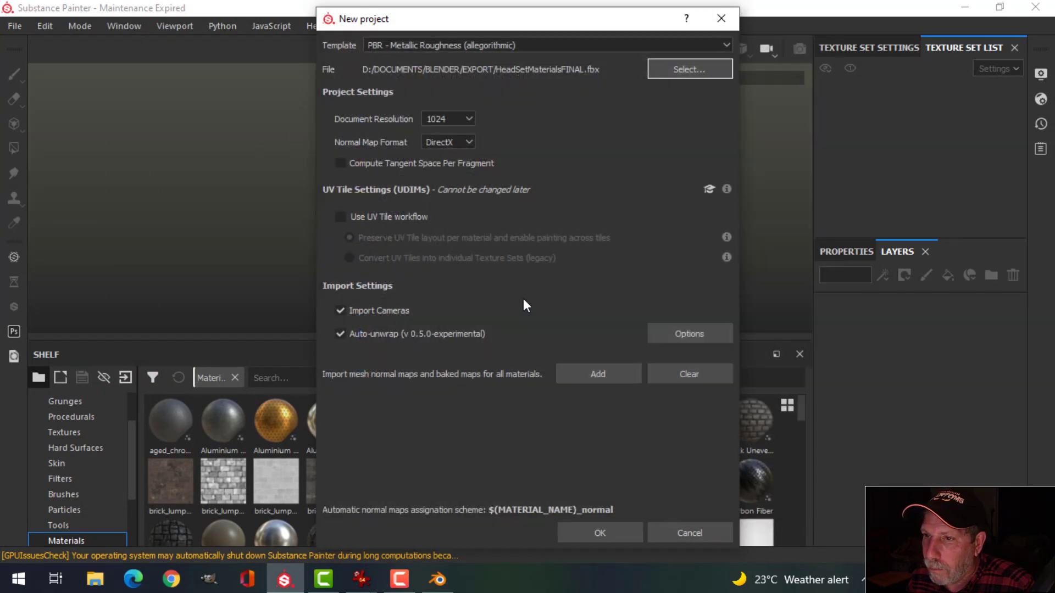
click(604, 530)
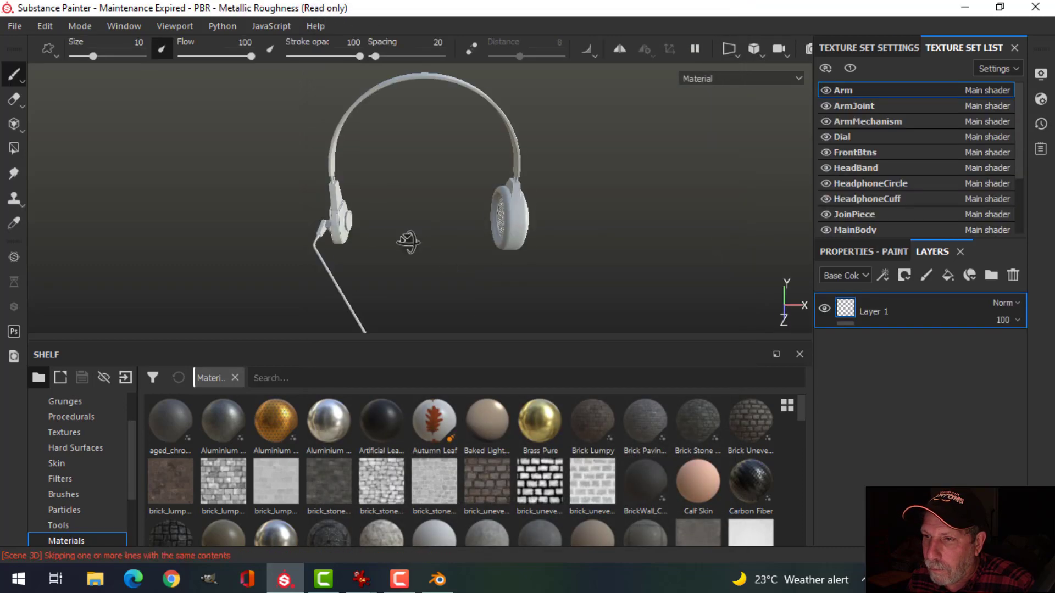
alt+drag(413, 211, 577, 214)
mouse_move(418, 283)
alt+middle_down()
mouse_move(435, 267)
mouse_move(414, 271)
alt+middle_up()
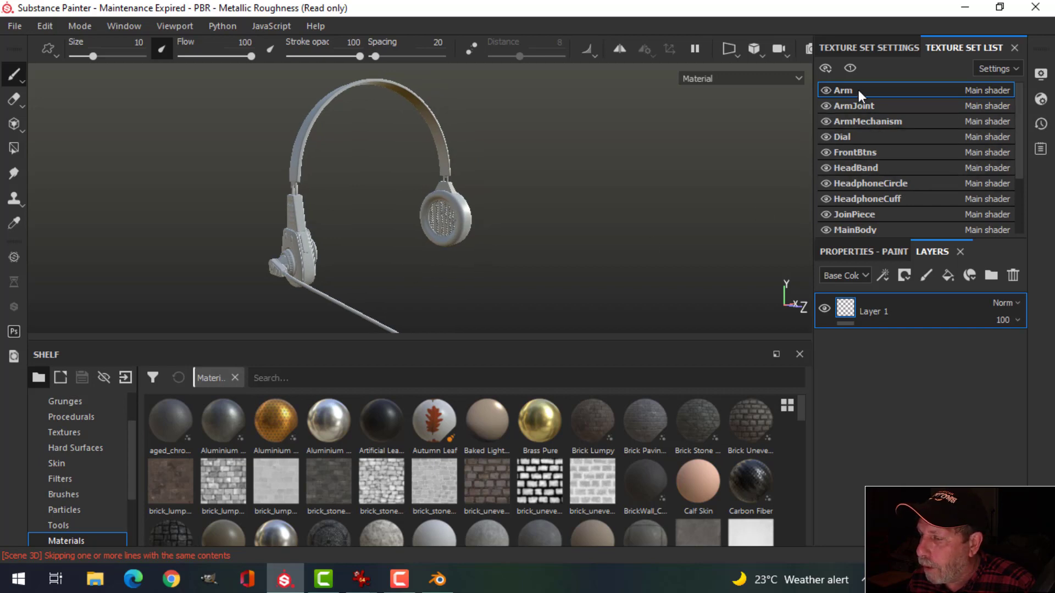
scroll(872, 217, down, 2)
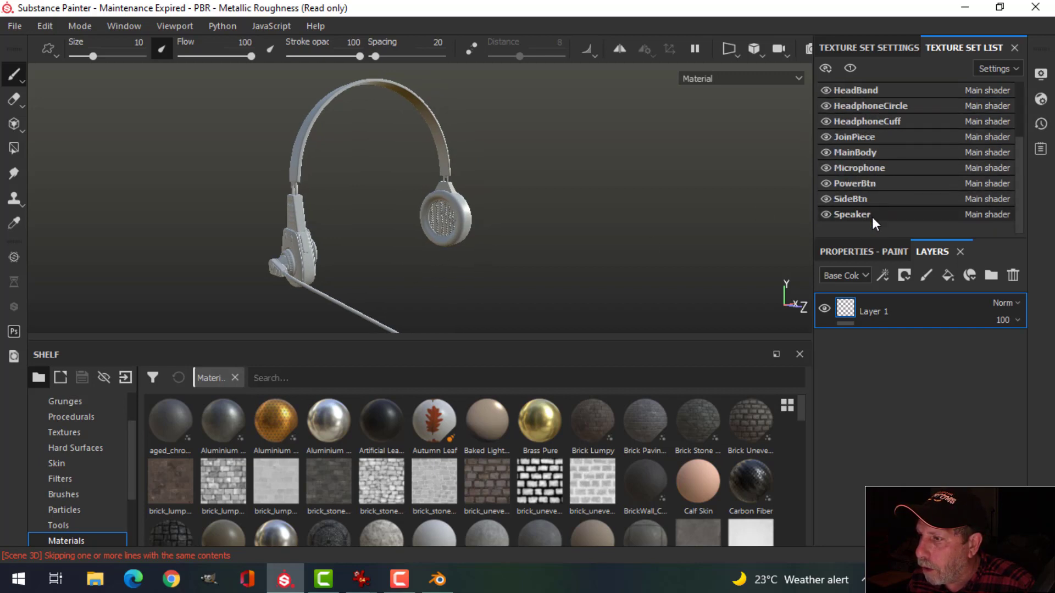
scroll(872, 216, up, 2)
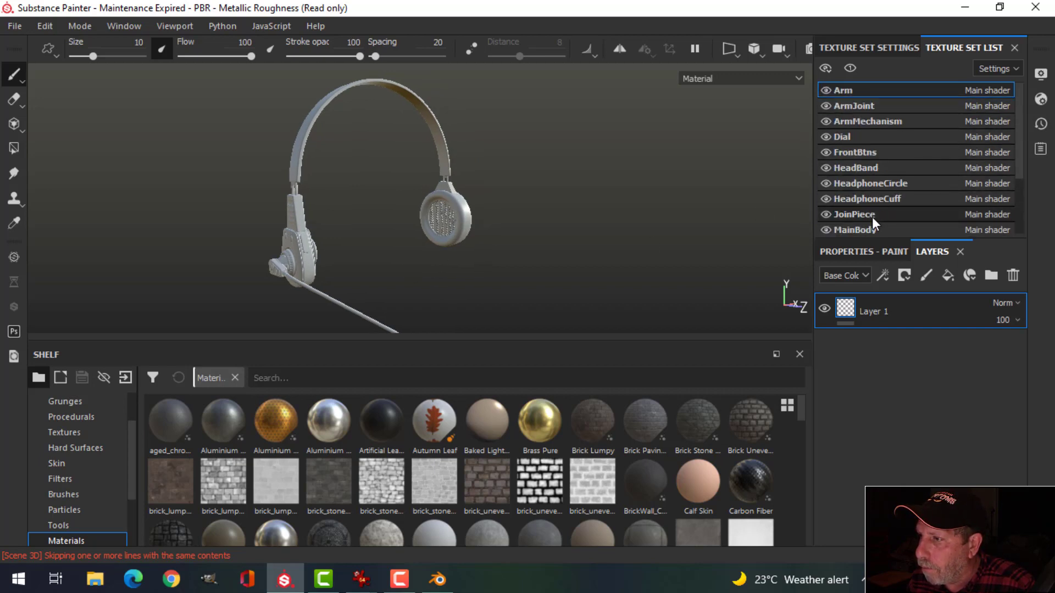
click(825, 91)
click(825, 90)
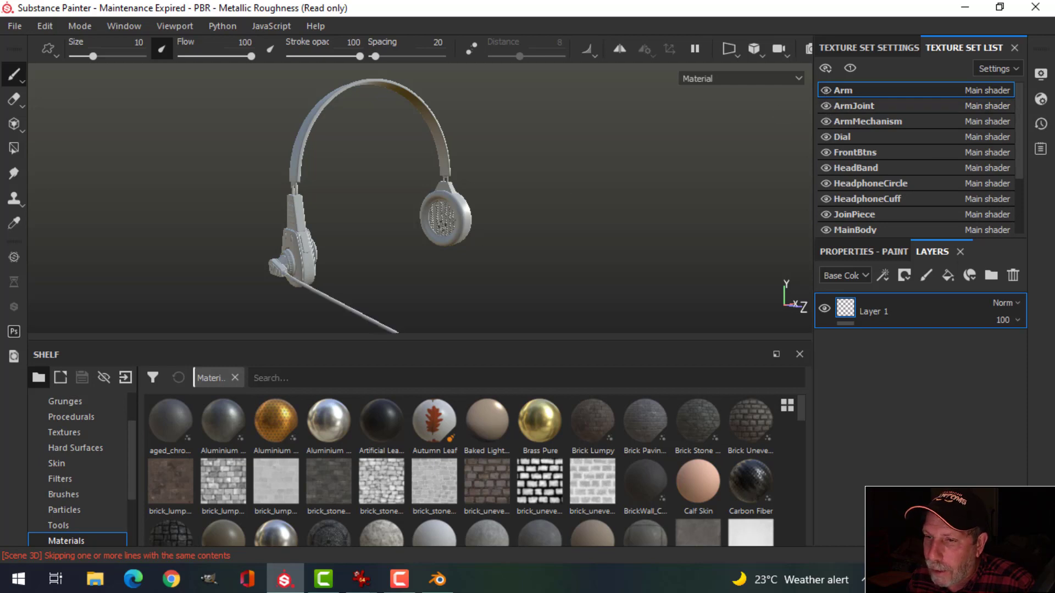
alt+drag(401, 243, 476, 255)
Step: From the Arm texture set settings, bake all mesh maps at 1024 output size
scroll(477, 256, up, 2)
alt+drag(544, 256, 502, 250)
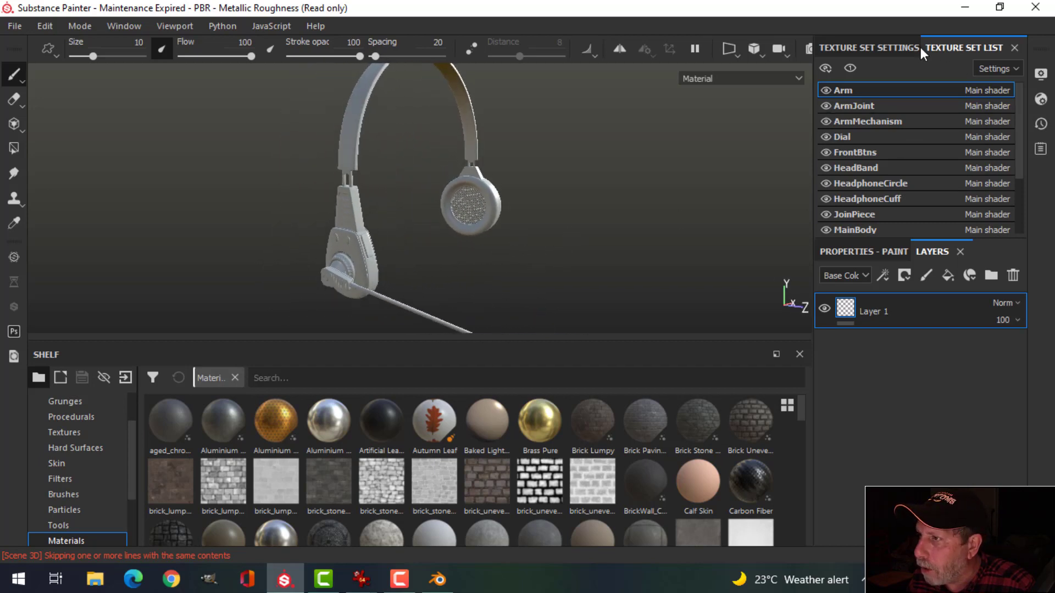
click(861, 45)
drag(1026, 111, 1019, 194)
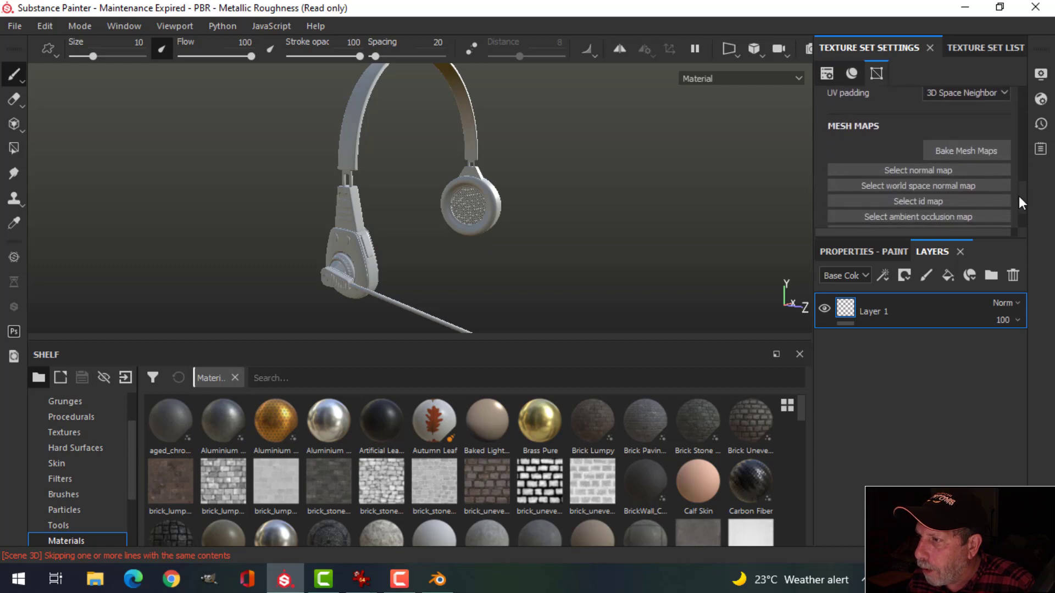
click(968, 150)
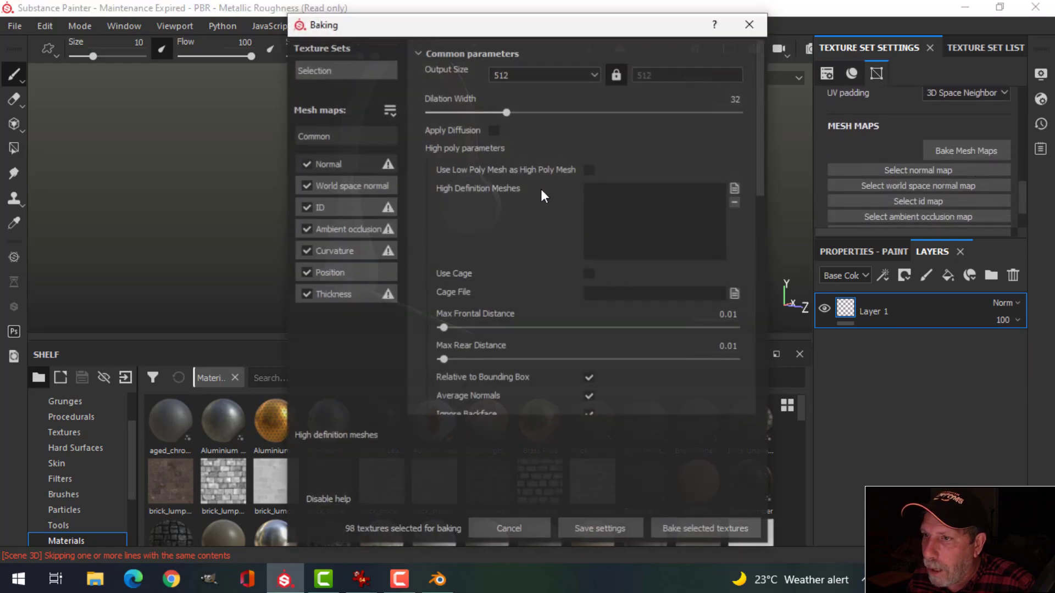
click(592, 74)
click(516, 134)
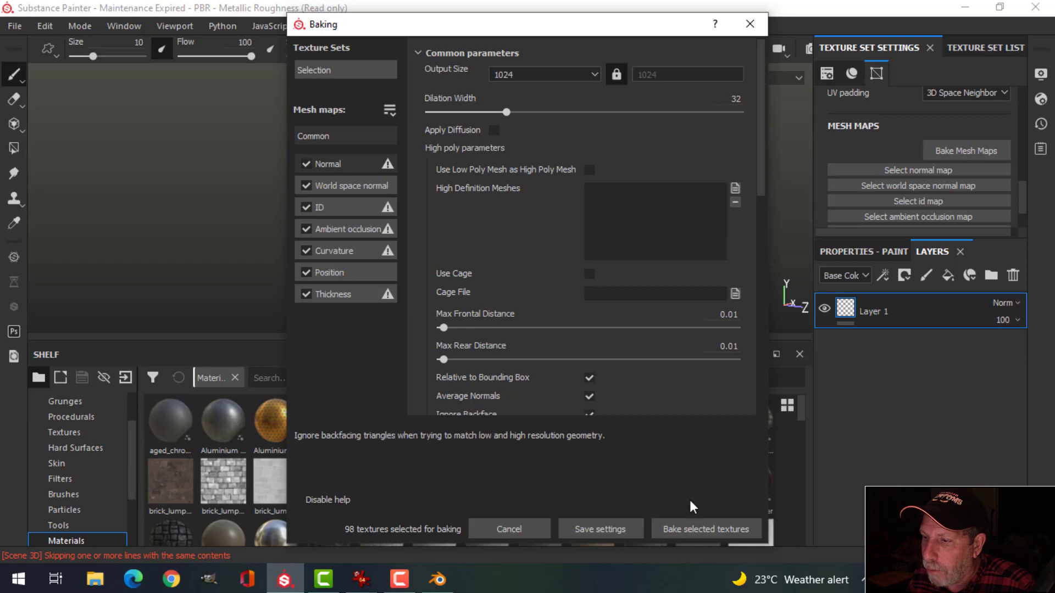
click(694, 526)
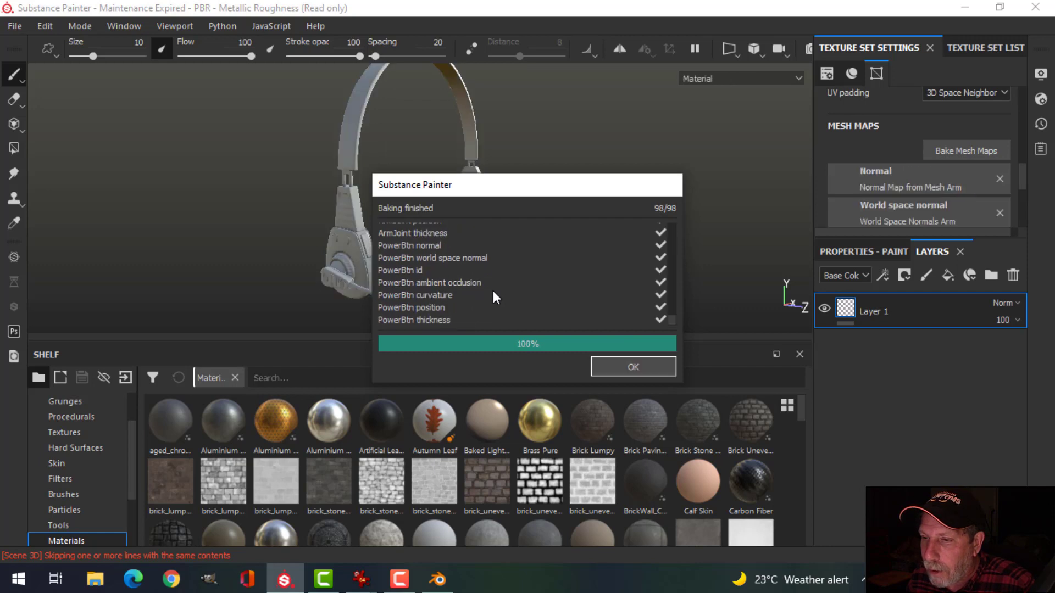
Step: Rotate the environment lighting and orbit around the baked headset to inspect its shading
scroll(423, 263, down, 1)
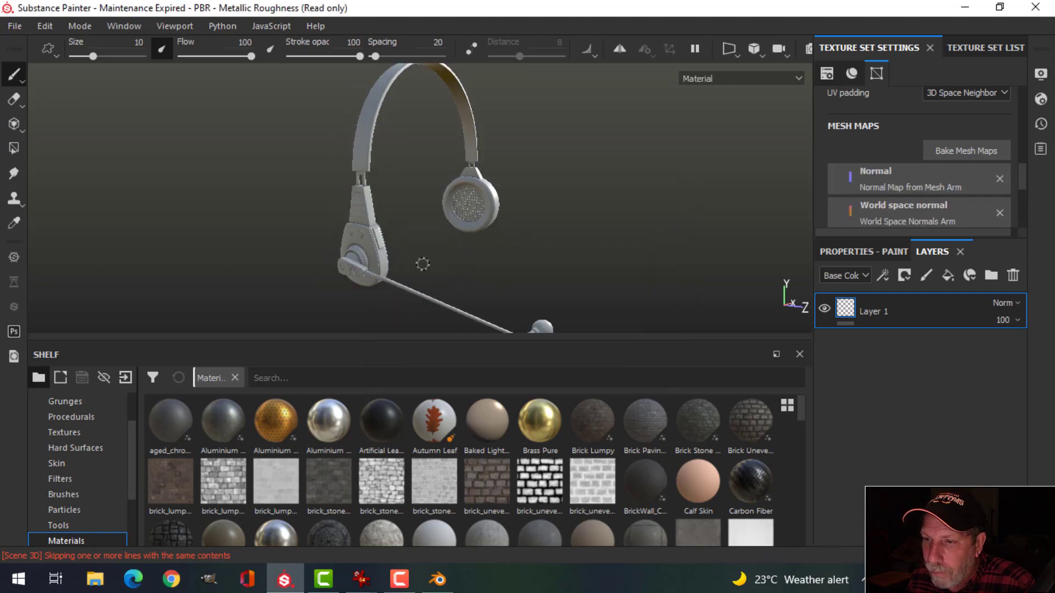
scroll(411, 256, up, 3)
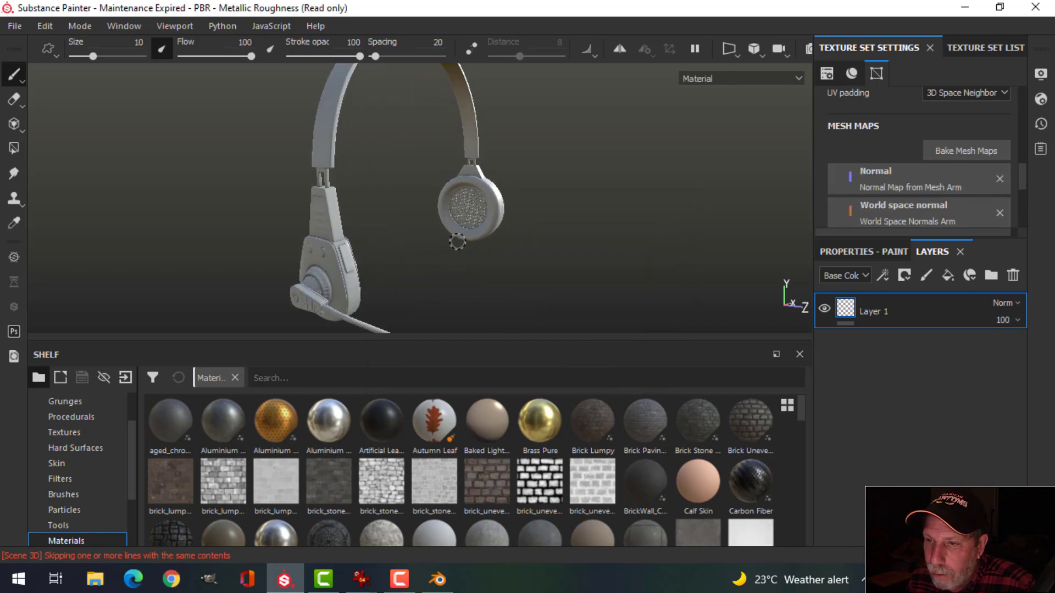
shift+right_drag(457, 242, 412, 247)
mouse_move(402, 239)
alt+mouse_down()
mouse_move(358, 227)
mouse_move(346, 200)
mouse_move(524, 229)
mouse_move(440, 240)
mouse_move(617, 235)
mouse_move(483, 212)
mouse_move(494, 216)
mouse_move(401, 245)
mouse_move(424, 239)
alt+mouse_up()
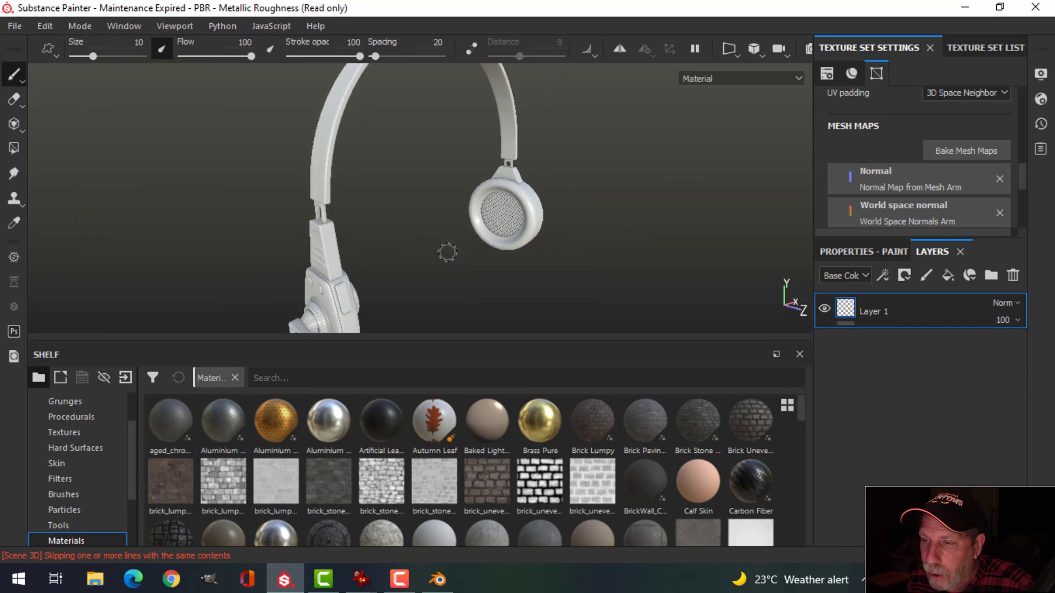
mouse_move(423, 239)
alt+mouse_down()
mouse_move(464, 216)
mouse_move(452, 247)
mouse_move(429, 257)
alt+mouse_up()
mouse_move(479, 222)
alt+middle_down()
mouse_move(467, 236)
mouse_move(468, 226)
alt+middle_up()
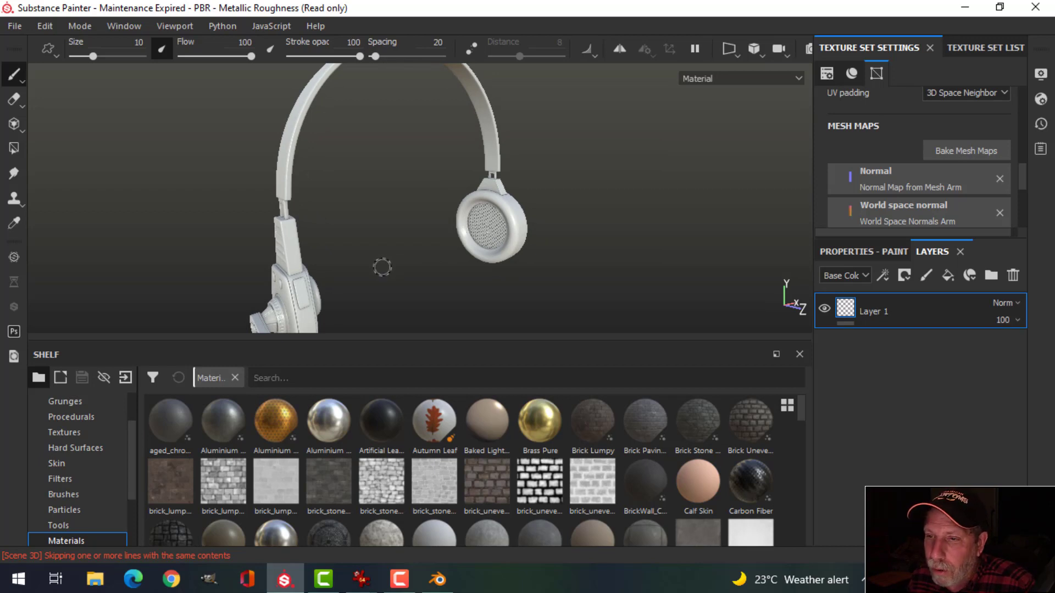
alt+drag(377, 268, 457, 262)
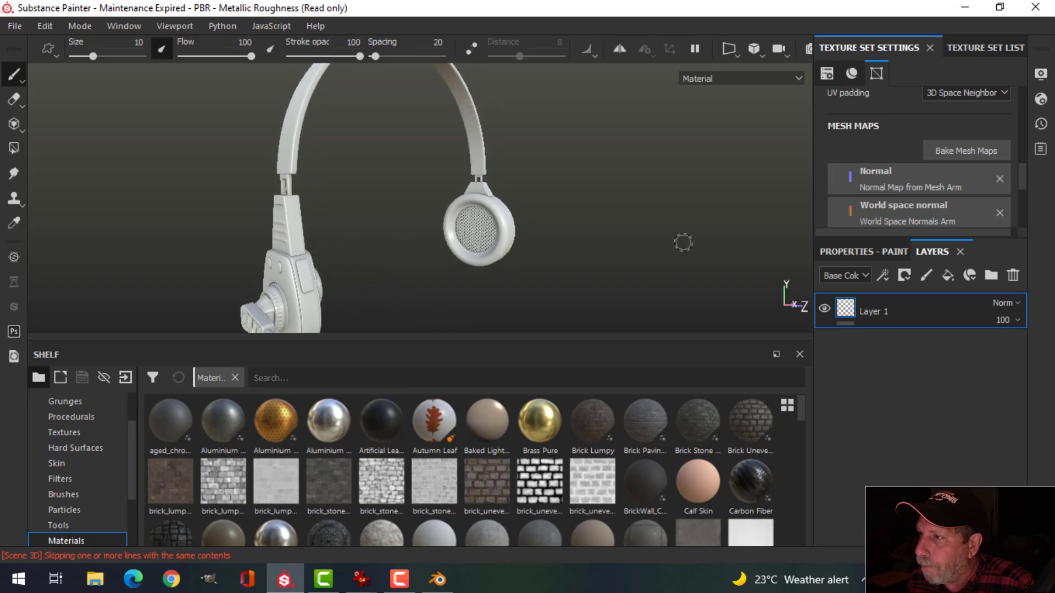
Step: Delete the Arm texture set's Layer 1 and apply Aluminium Pure to the mic boom
click(966, 49)
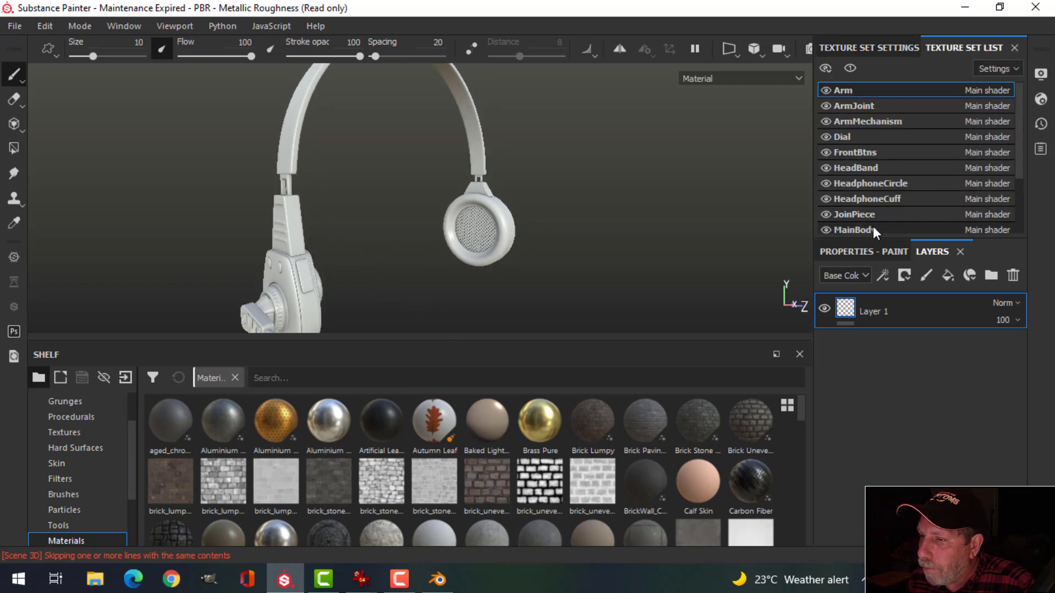
alt+middle_drag(489, 279, 497, 216)
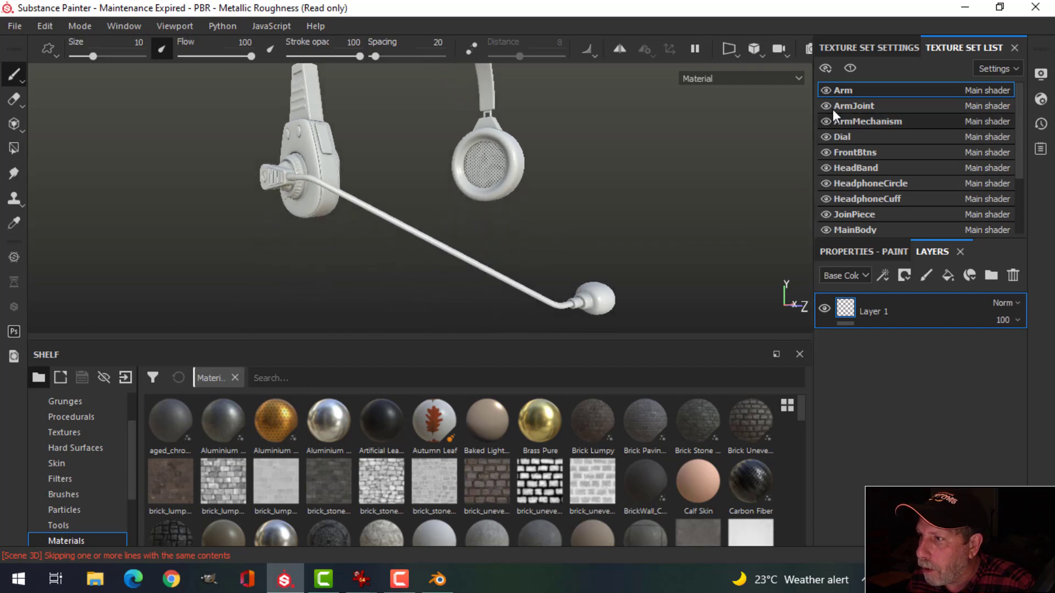
click(826, 90)
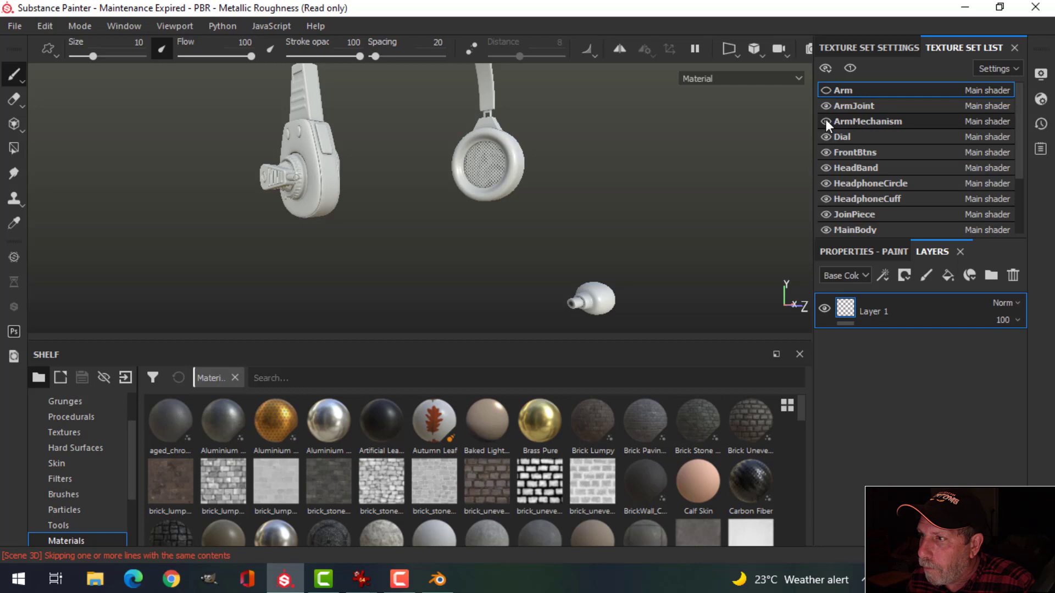
click(826, 90)
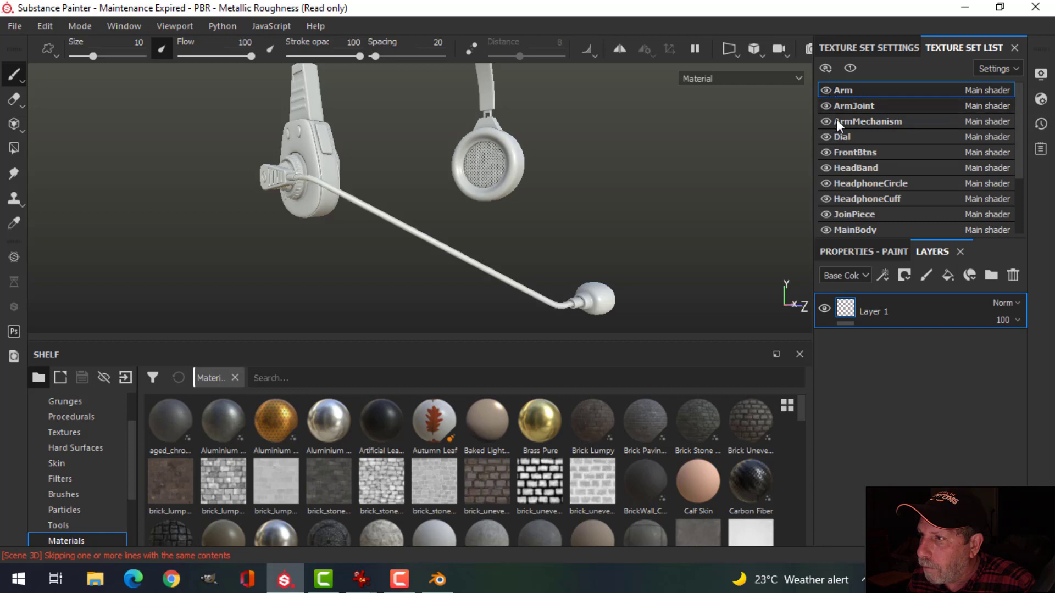
click(1011, 276)
scroll(101, 495, down, 2)
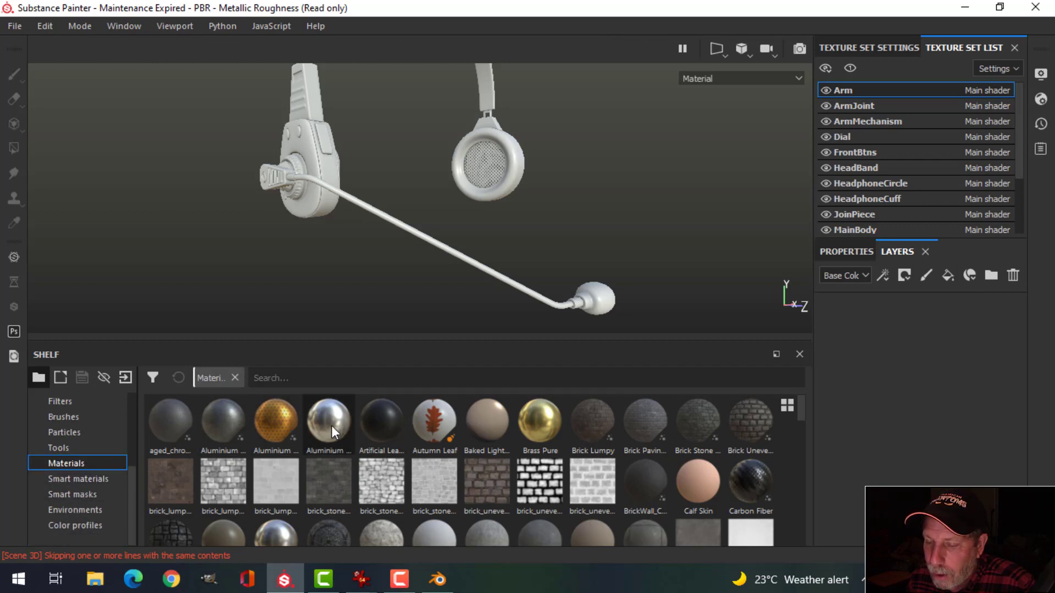
mouse_move(331, 426)
drag(330, 426, 593, 283)
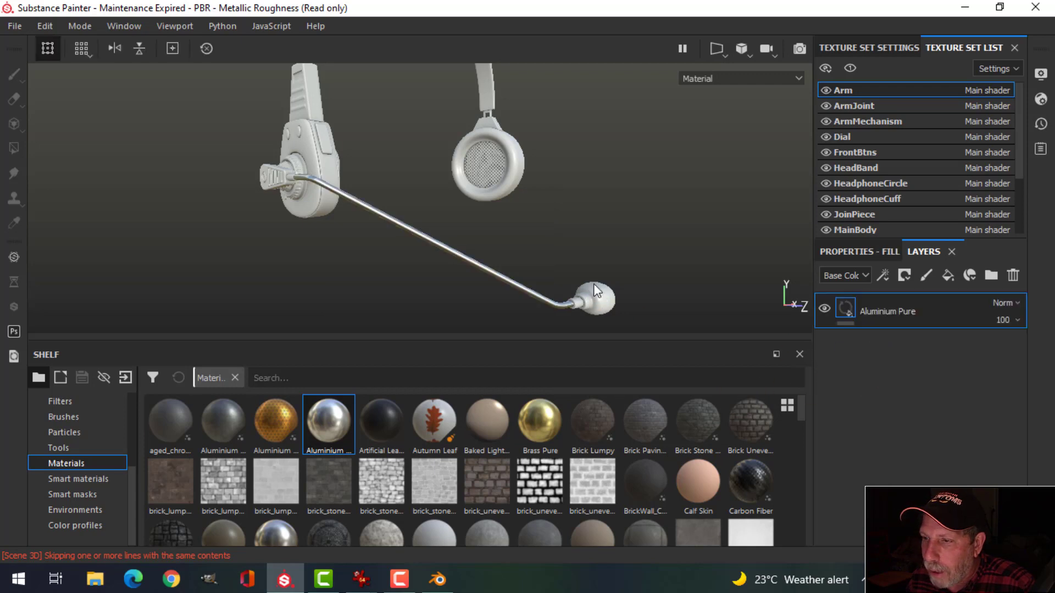
alt+drag(533, 253, 506, 243)
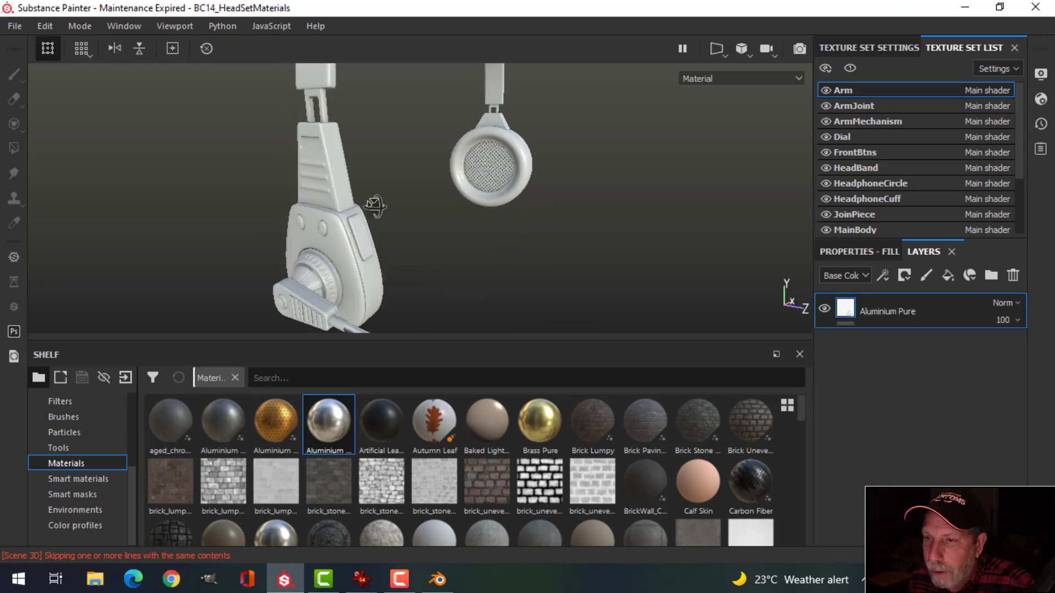
alt+drag(374, 208, 374, 204)
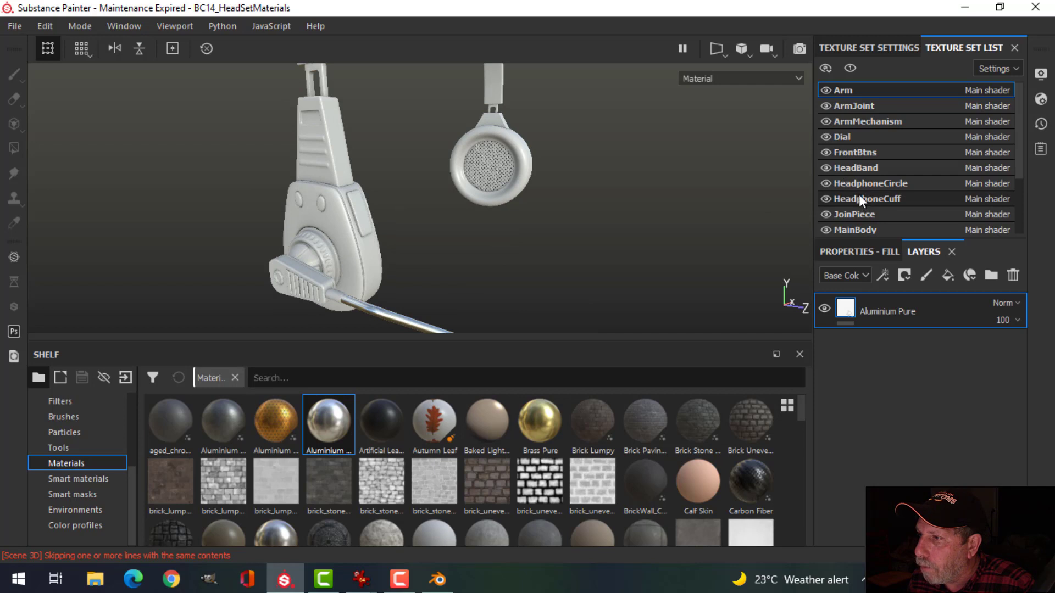
Step: Select the MainBody texture set and delete its default Layer 1
scroll(864, 187, down, 1)
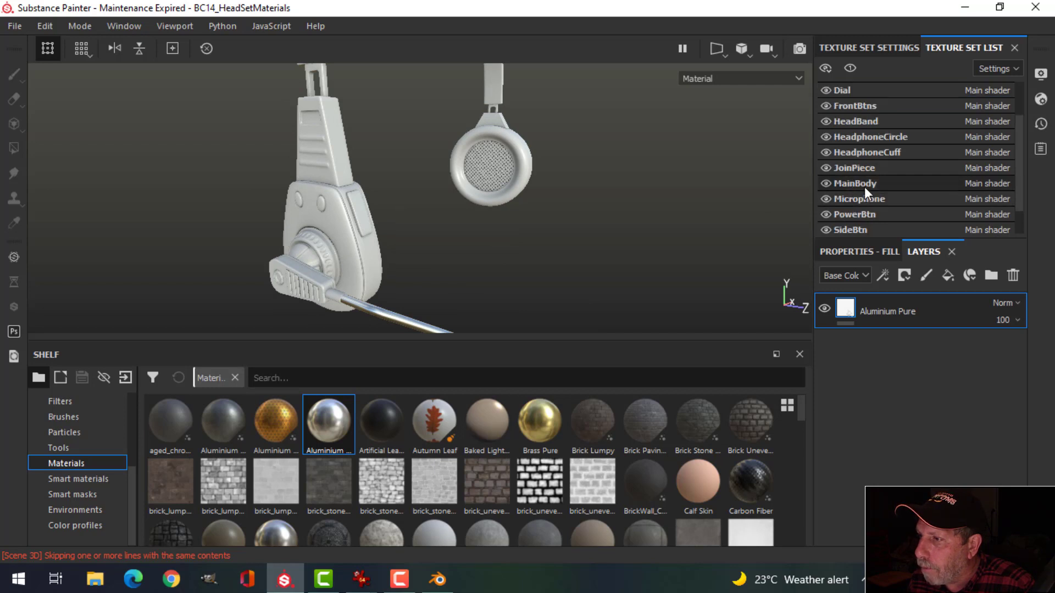
click(865, 187)
click(1014, 276)
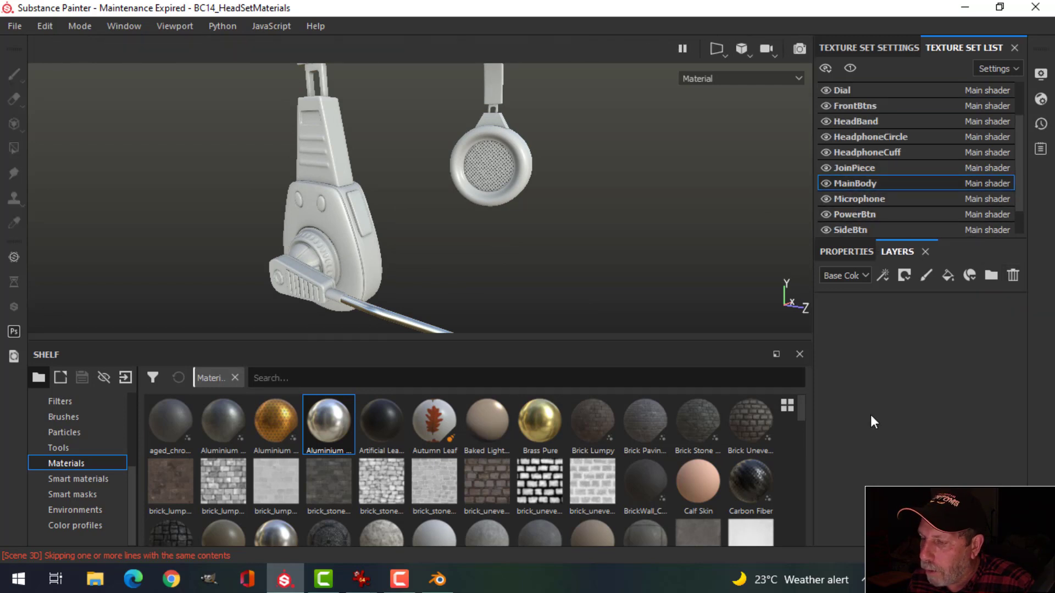
mouse_move(803, 408)
mouse_down()
mouse_move(806, 461)
mouse_move(812, 407)
mouse_up()
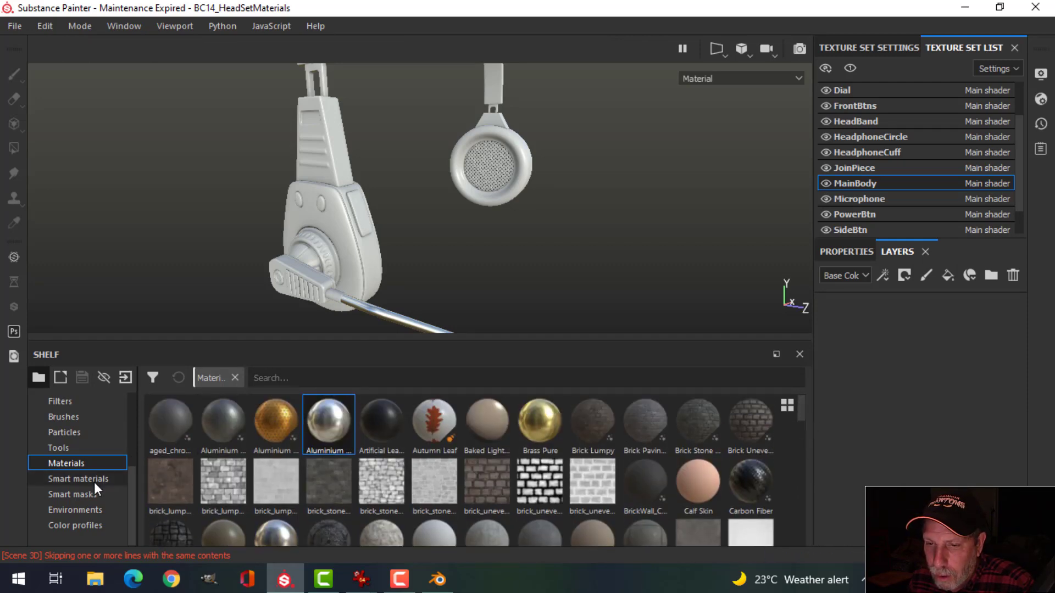
Step: Filter smart materials by 'pla' and apply Plastic Grainy Soft to MainBody
click(78, 479)
click(396, 380)
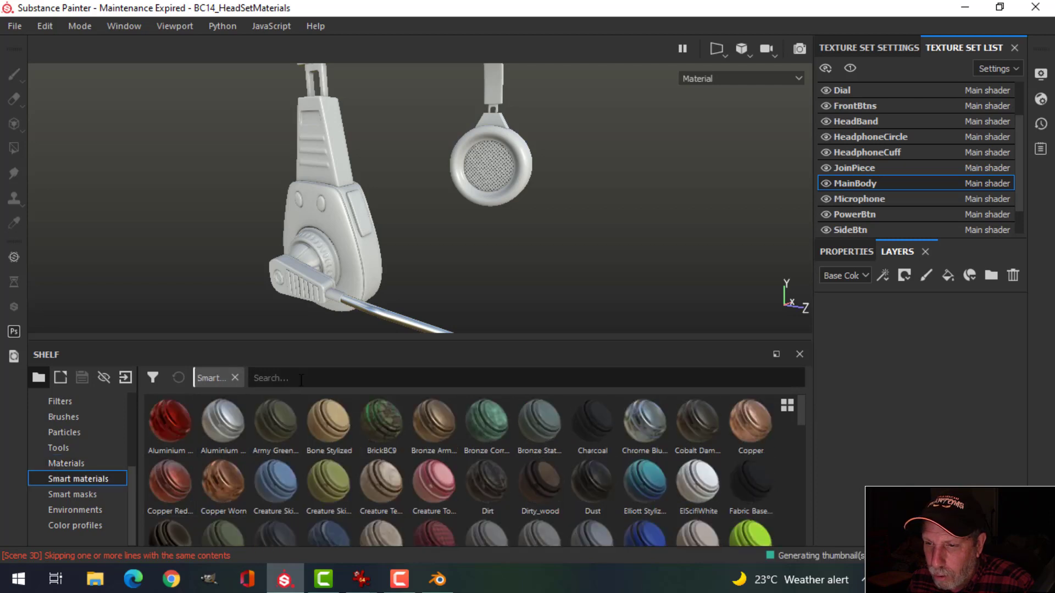
text(plas)
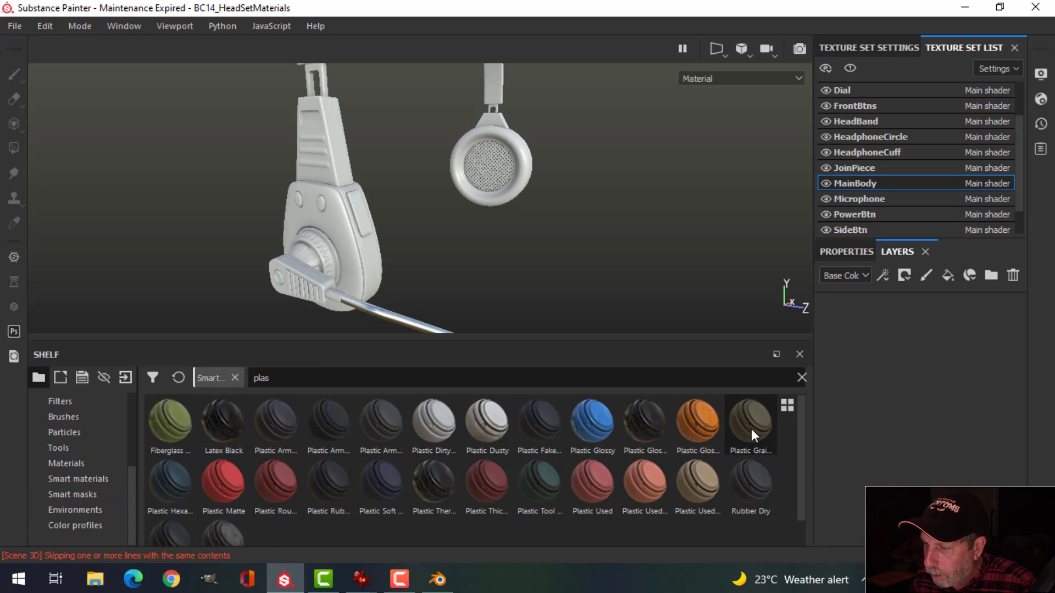
mouse_move(751, 429)
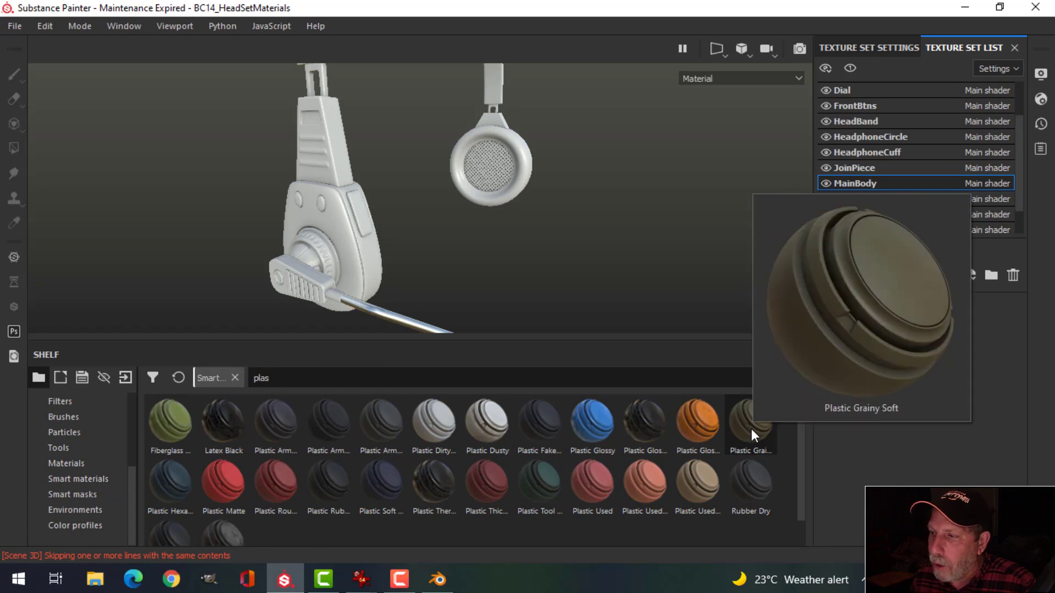
drag(751, 428, 872, 358)
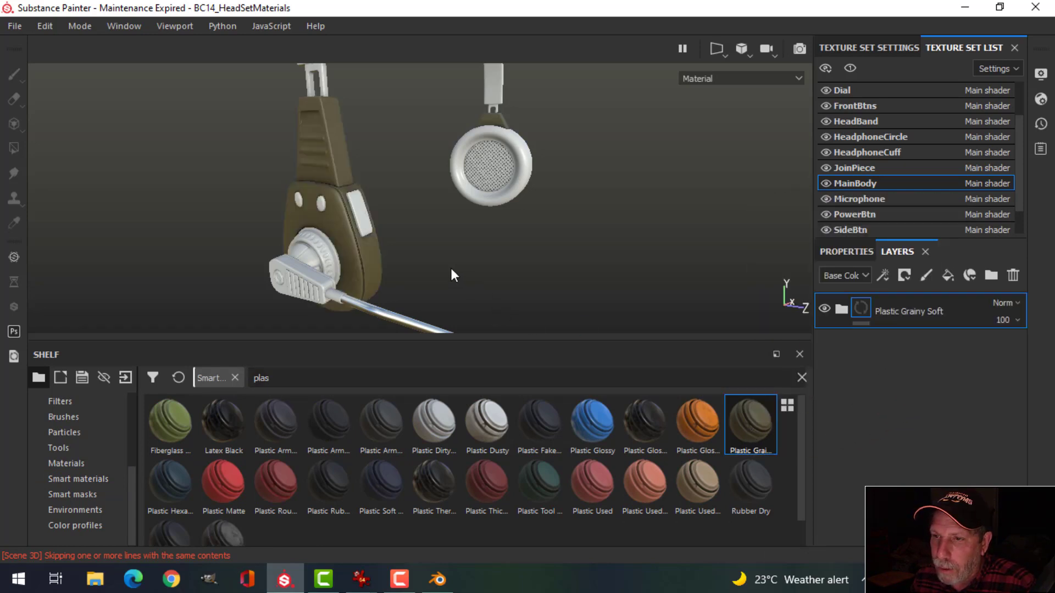
alt+drag(430, 235, 451, 231)
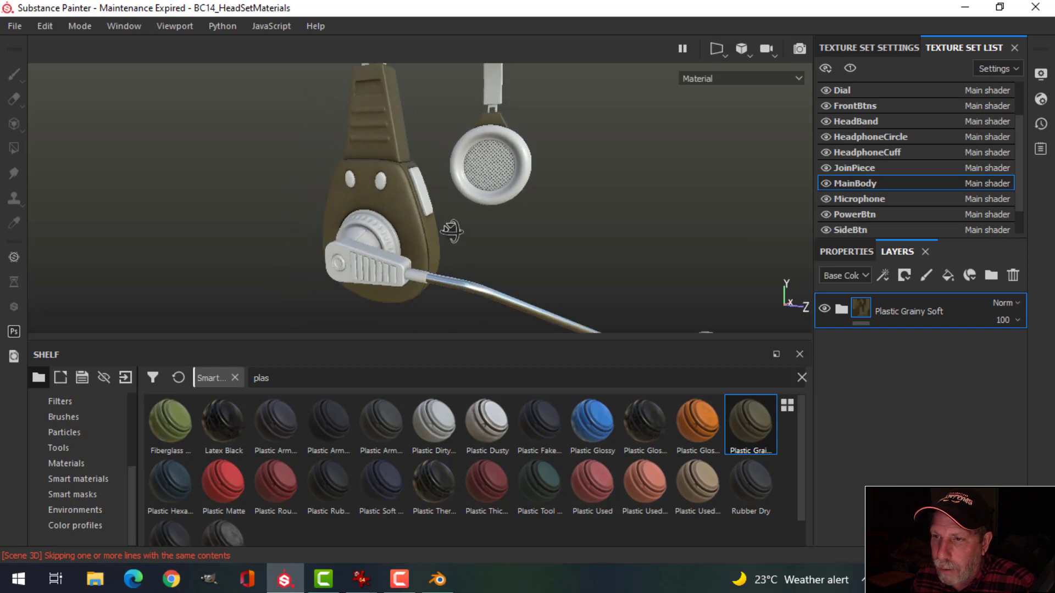
scroll(407, 206, down, 2)
scroll(408, 192, up, 4)
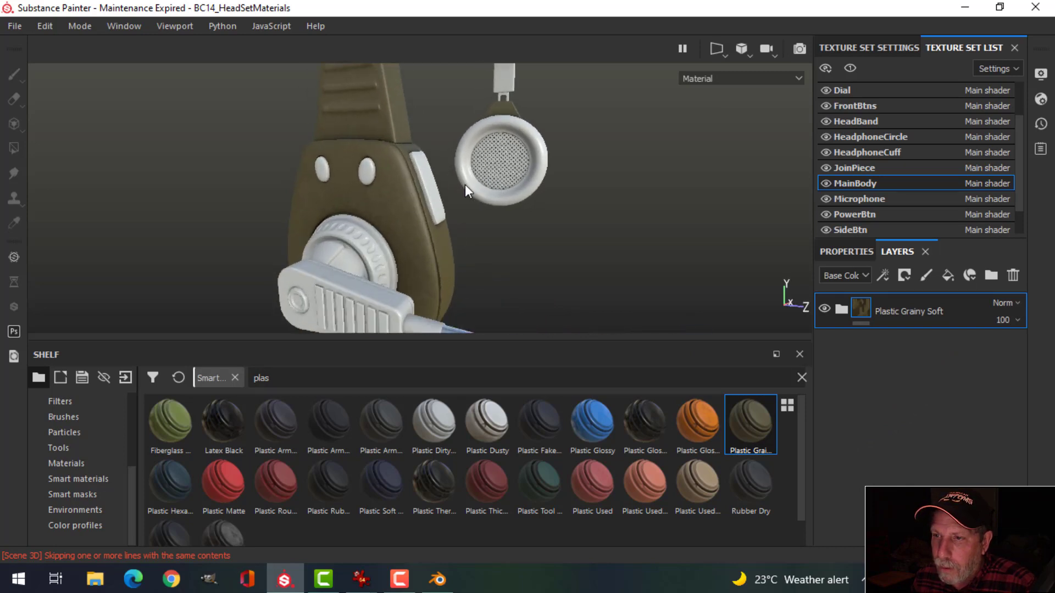
scroll(473, 190, down, 5)
alt+drag(476, 193, 440, 174)
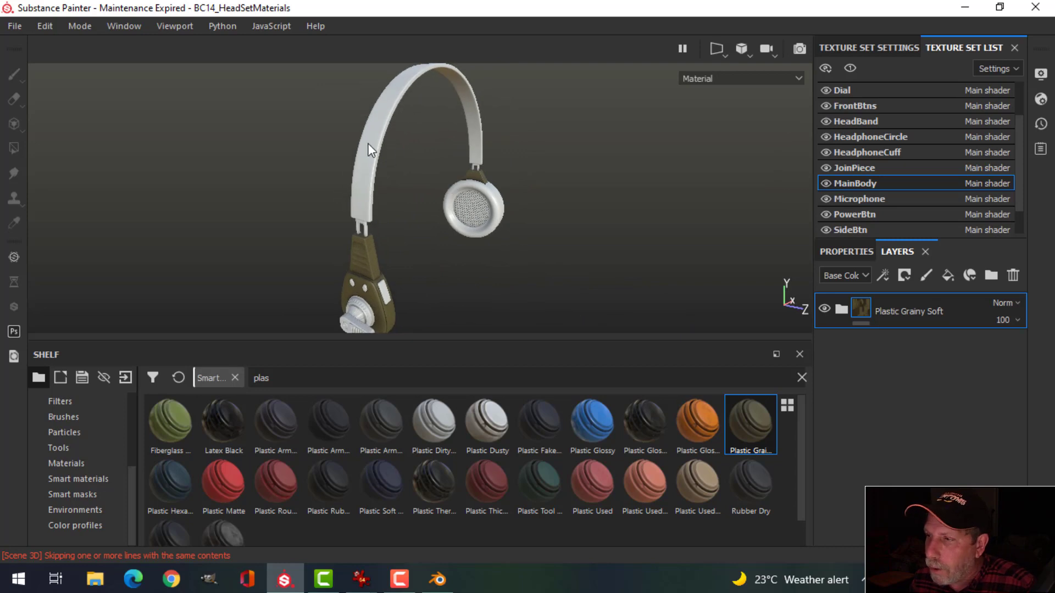
Step: Replace HeadBand's Layer 1 with Plastic Grainy Soft
click(872, 120)
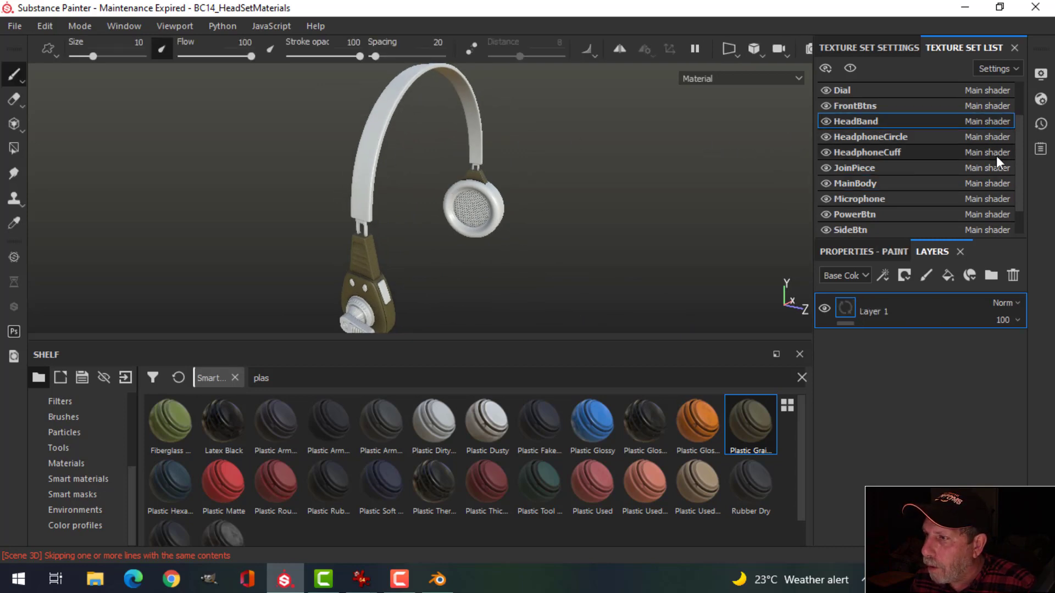
click(1014, 275)
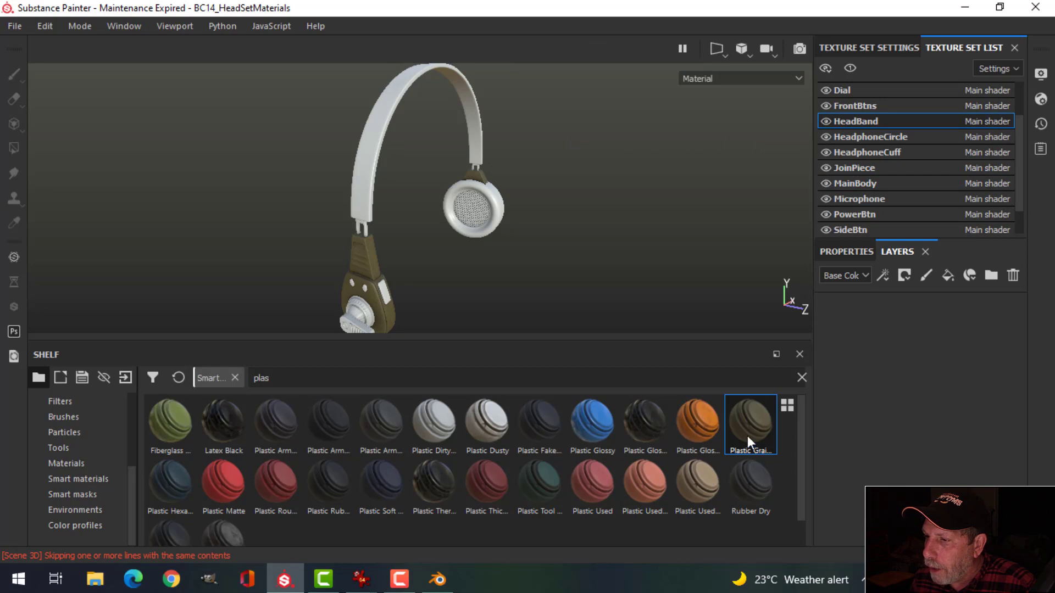
drag(747, 436, 904, 327)
alt+drag(491, 209, 472, 146)
alt+drag(465, 199, 516, 193)
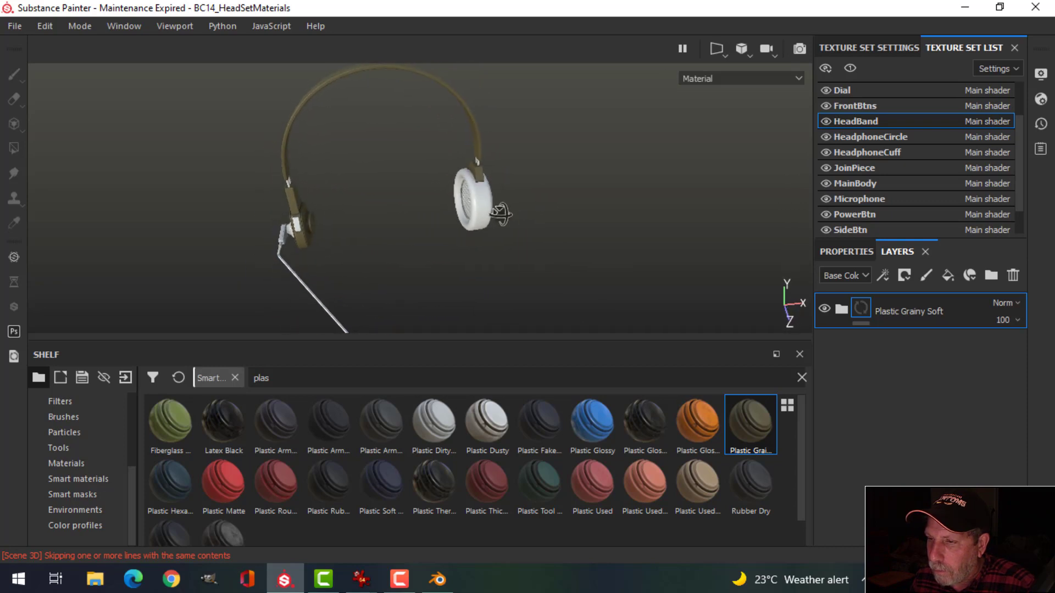
Step: Replace HeadphoneCuff's Layer 1 with Plastic Grainy Soft and inspect the olive earcup
click(871, 152)
click(1013, 276)
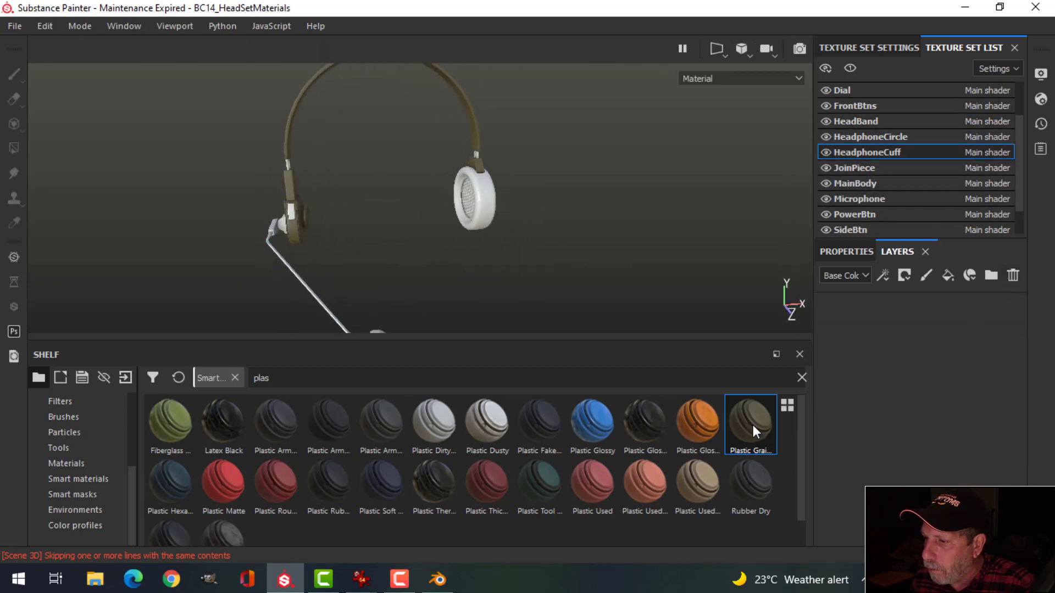
drag(753, 424, 890, 316)
alt+drag(552, 229, 668, 201)
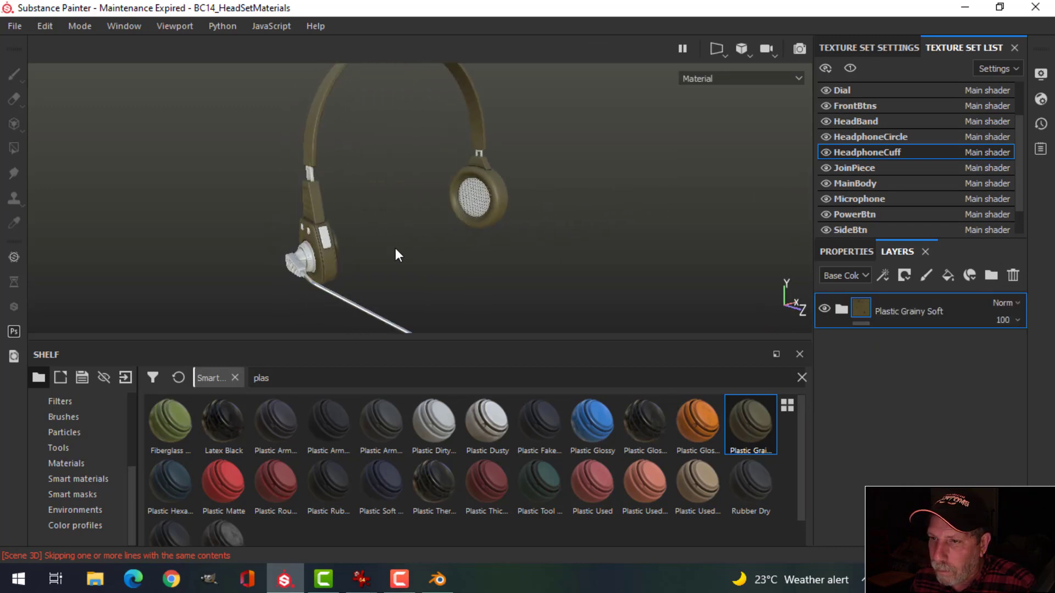
alt+middle_drag(398, 254, 438, 243)
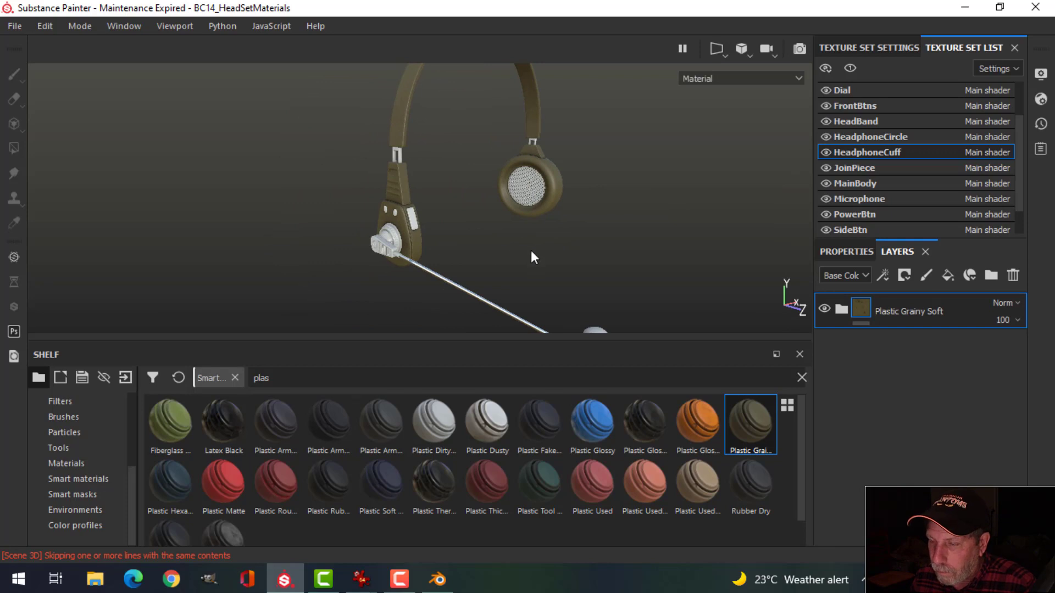
alt+middle_drag(531, 253, 474, 233)
alt+drag(405, 231, 443, 240)
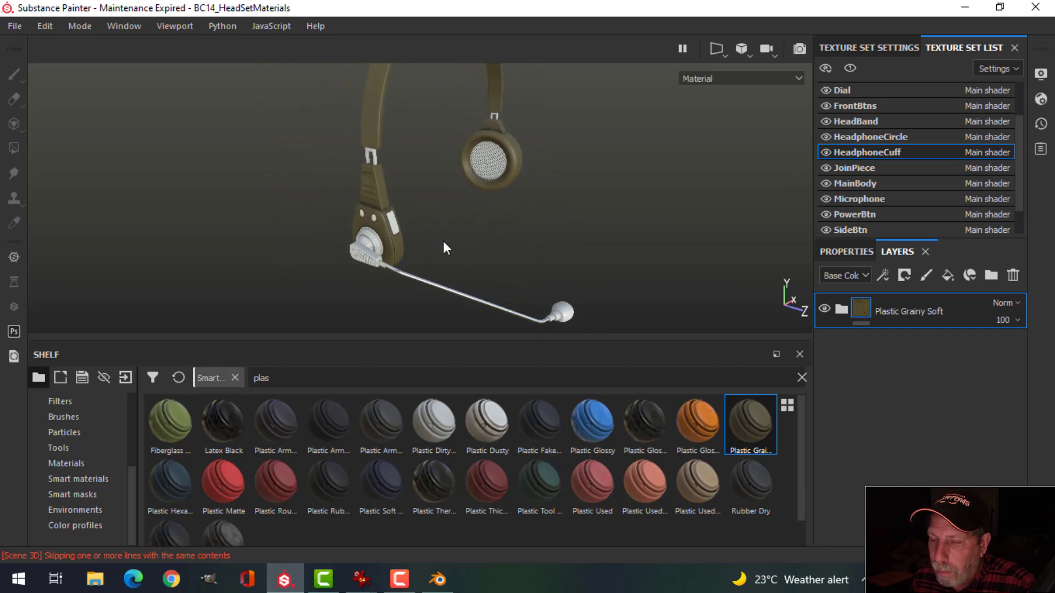
scroll(425, 245, down, 1)
scroll(425, 246, up, 3)
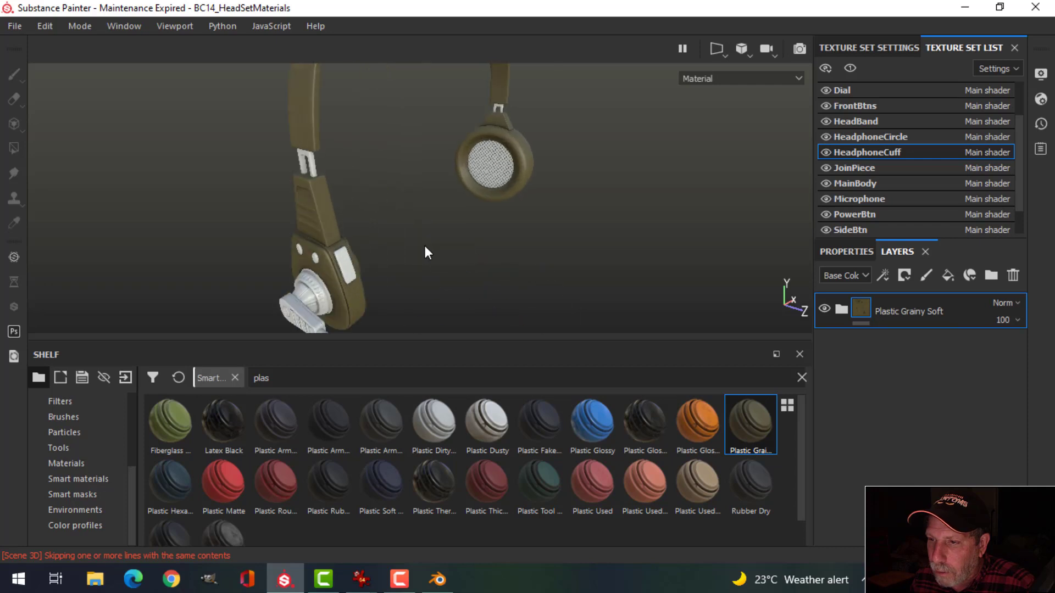
alt+middle_drag(484, 250, 393, 173)
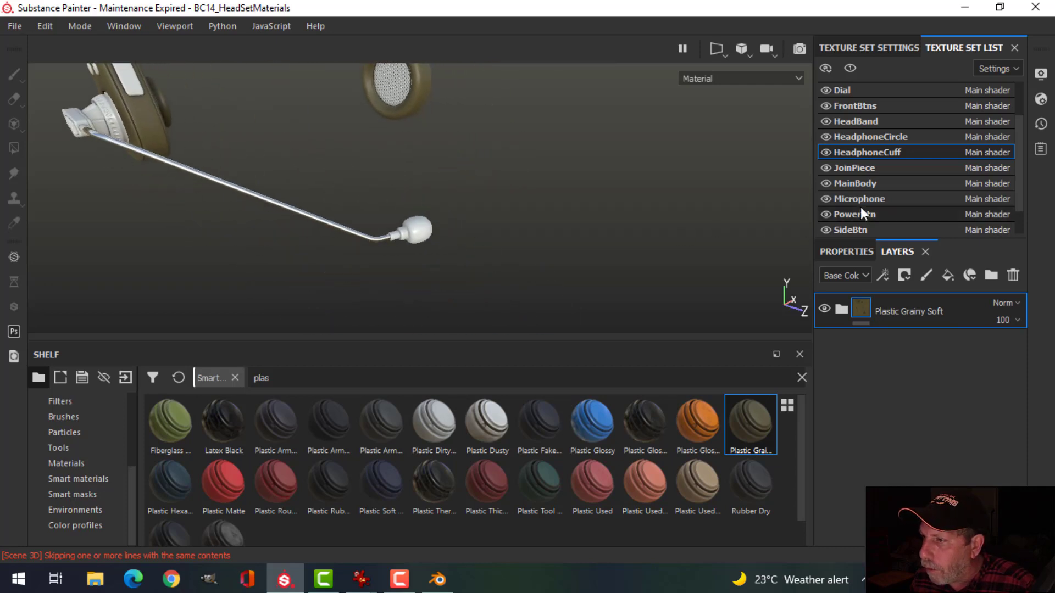
Step: Replace the Microphone texture set's Layer 1 with Plastic Rubber
click(879, 200)
click(1013, 275)
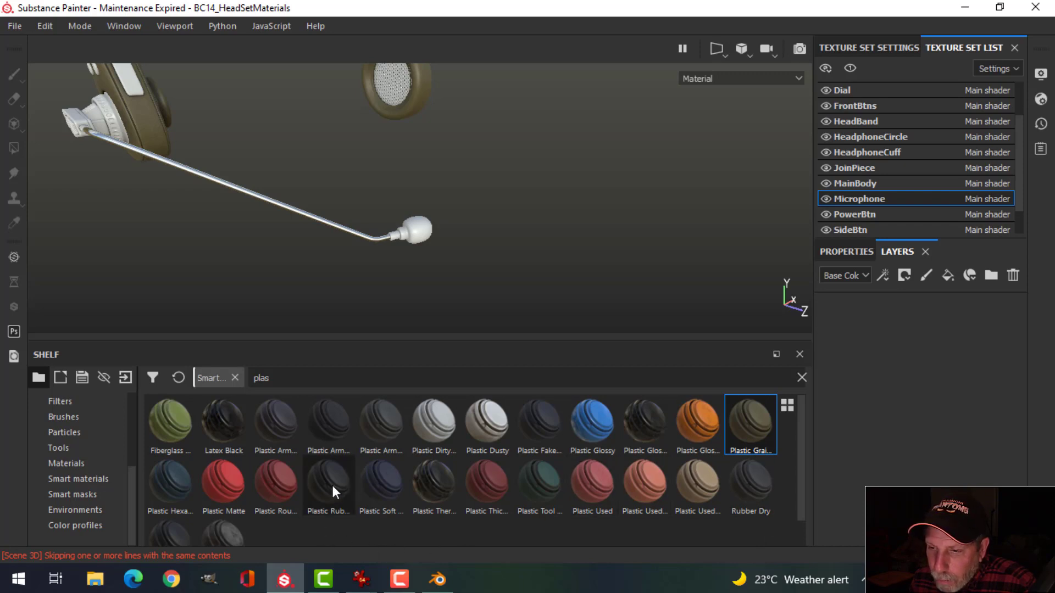
mouse_move(333, 487)
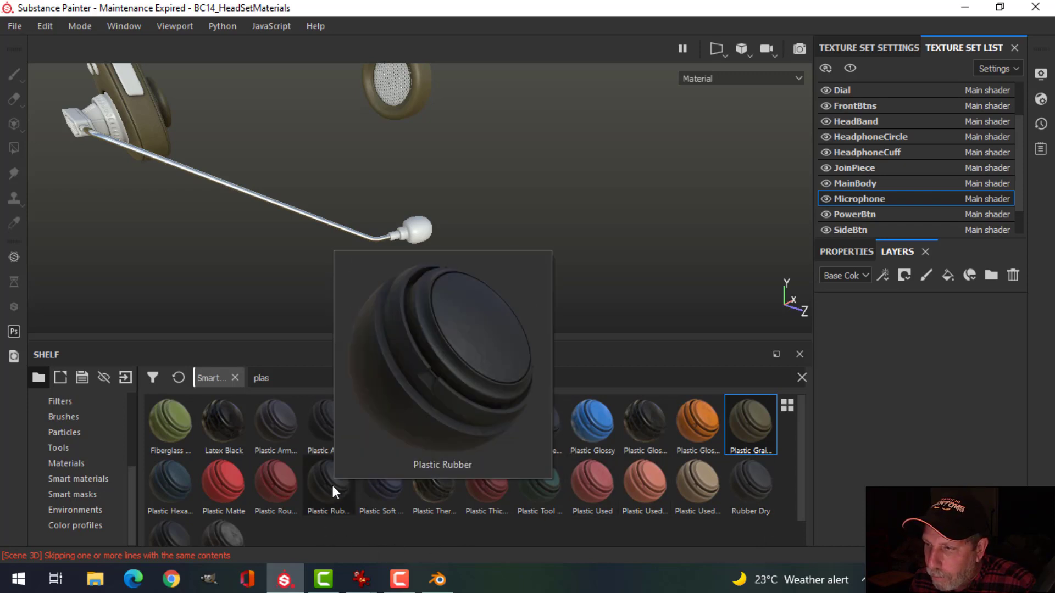
drag(331, 483, 865, 329)
scroll(435, 272, down, 3)
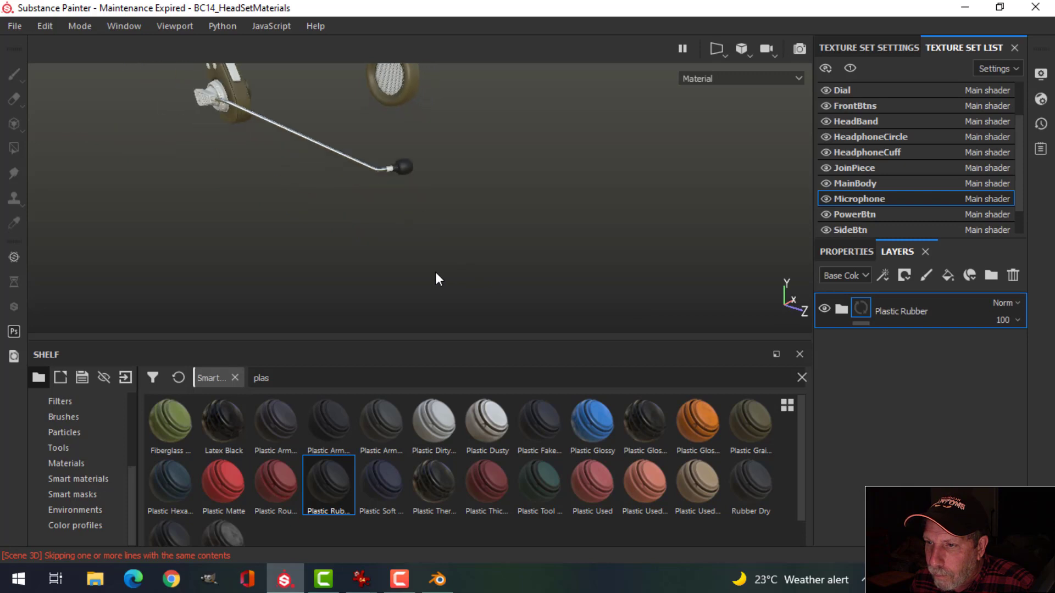
scroll(435, 272, up, 5)
alt+middle_drag(429, 293, 435, 263)
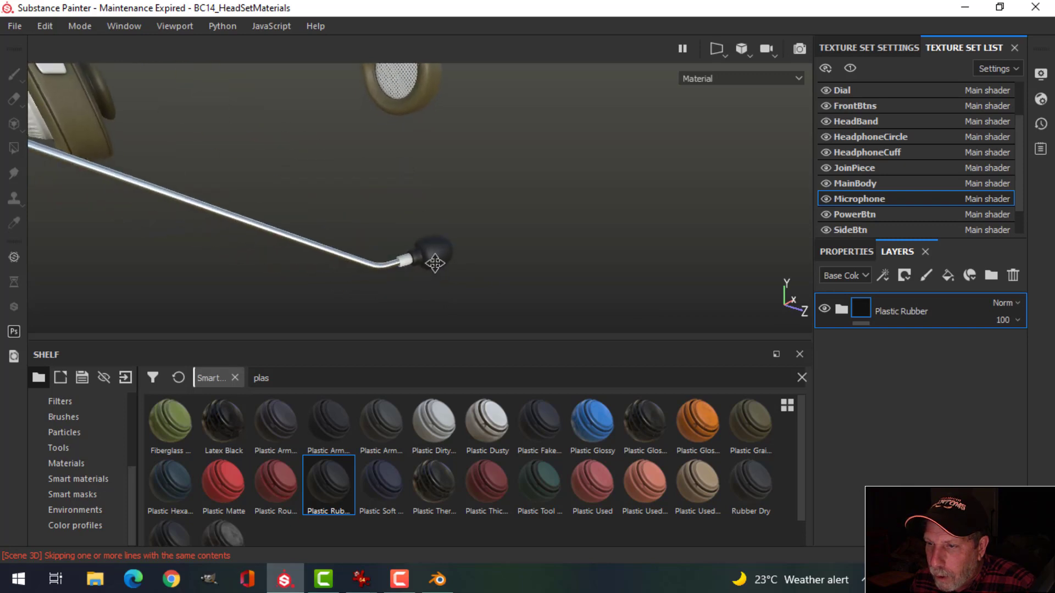
Step: Replace the JoinPiece texture set's Layer 1 with Plastic Rubber
click(864, 167)
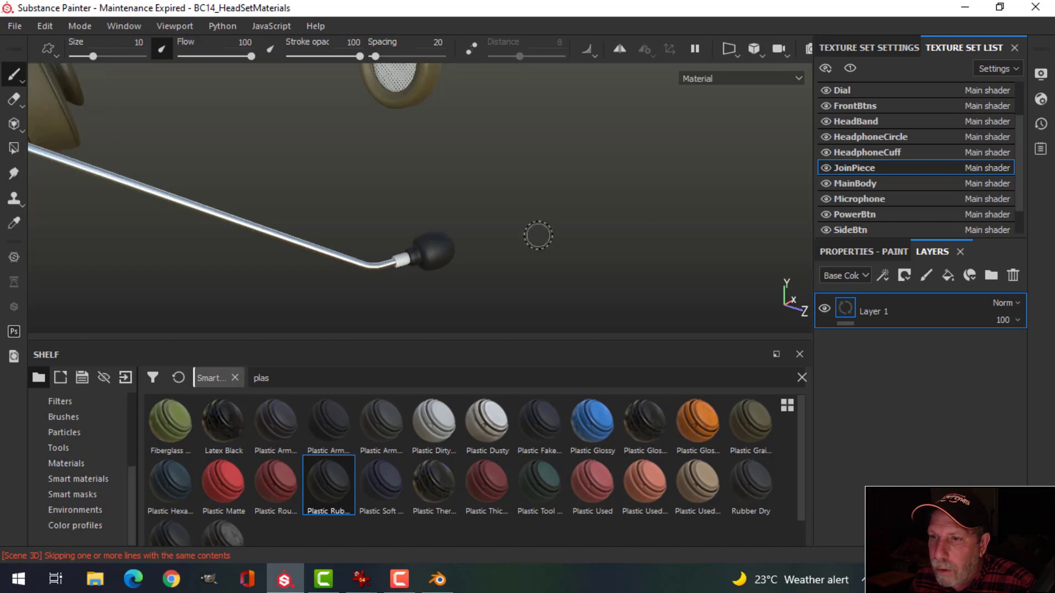
scroll(426, 225, down, 4)
alt+middle_drag(350, 200, 390, 212)
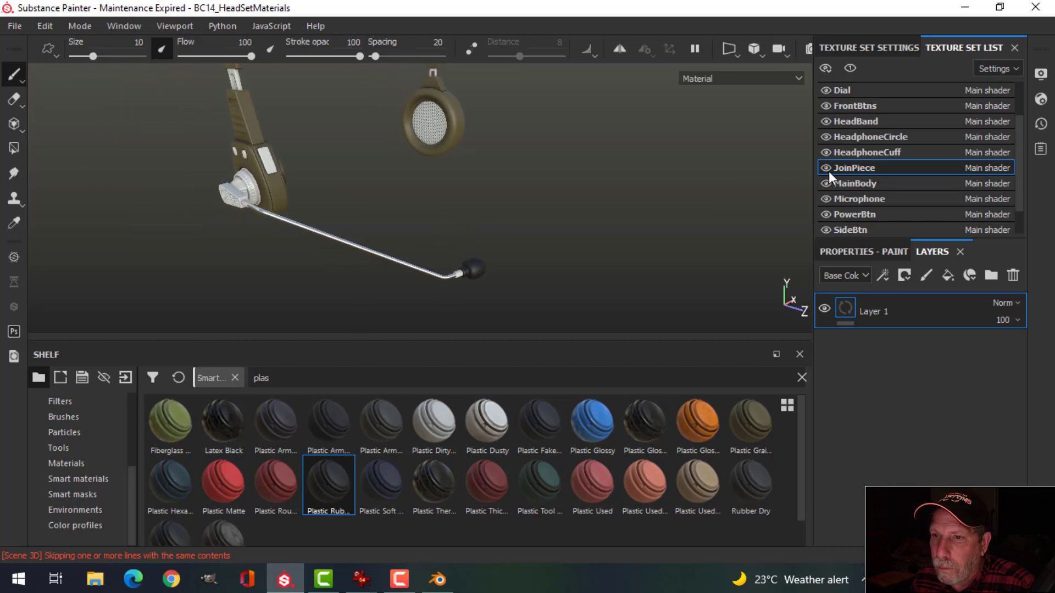
click(1013, 275)
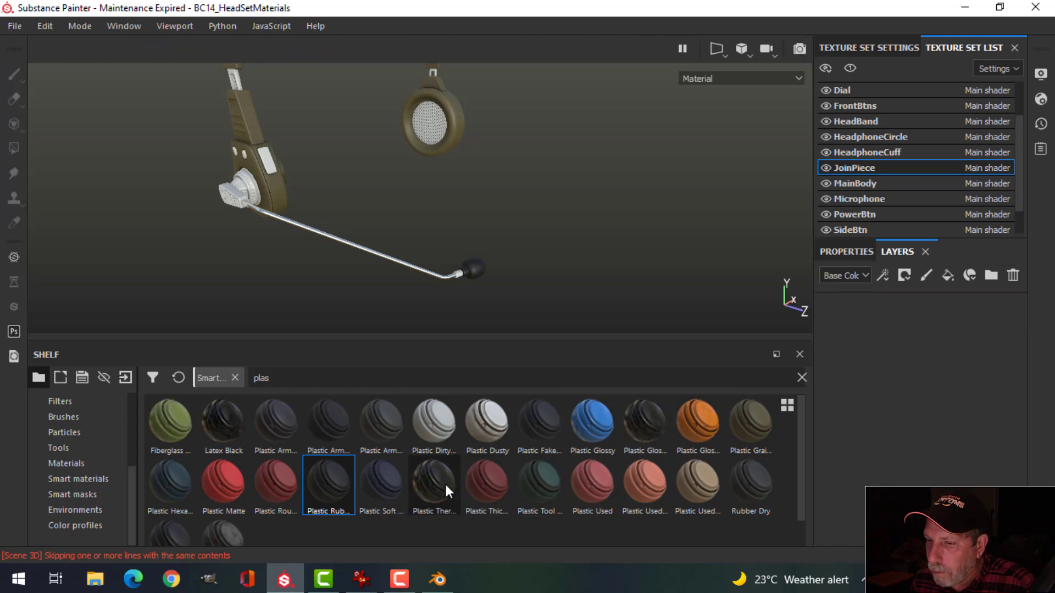
drag(337, 486, 859, 357)
alt+drag(388, 202, 421, 193)
alt+middle_drag(347, 210, 451, 189)
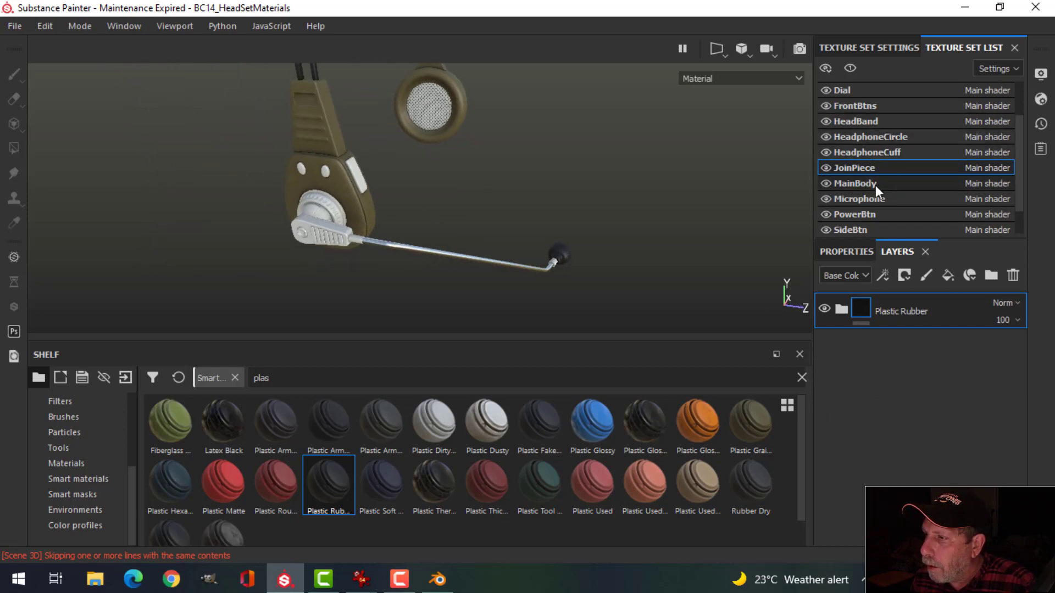
scroll(848, 138, up, 1)
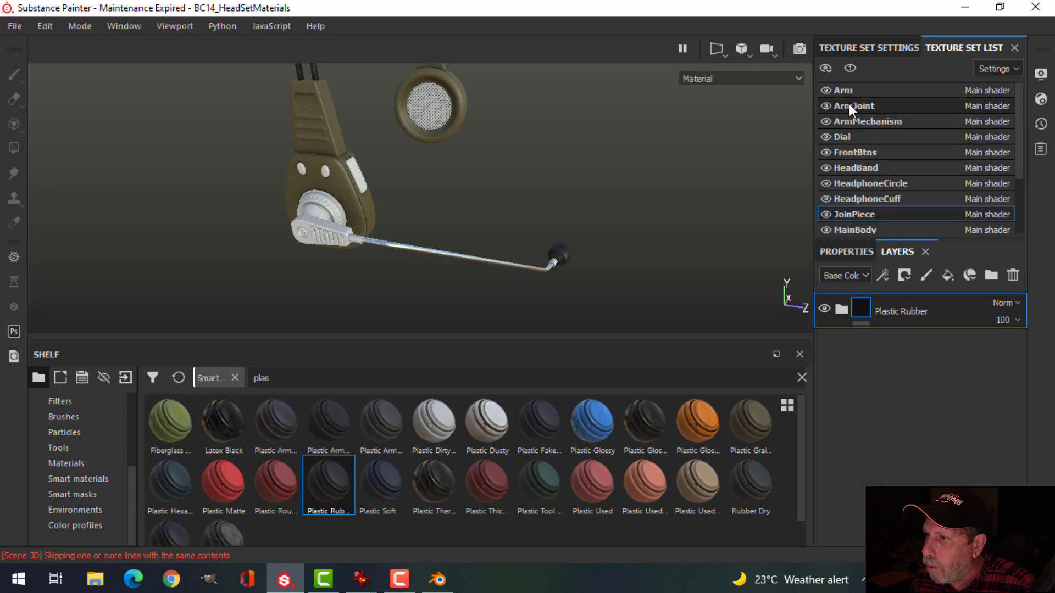
Step: Replace the ArmJoint texture set's Layer 1 with Plastic Rubber and check the result
click(848, 104)
click(1012, 275)
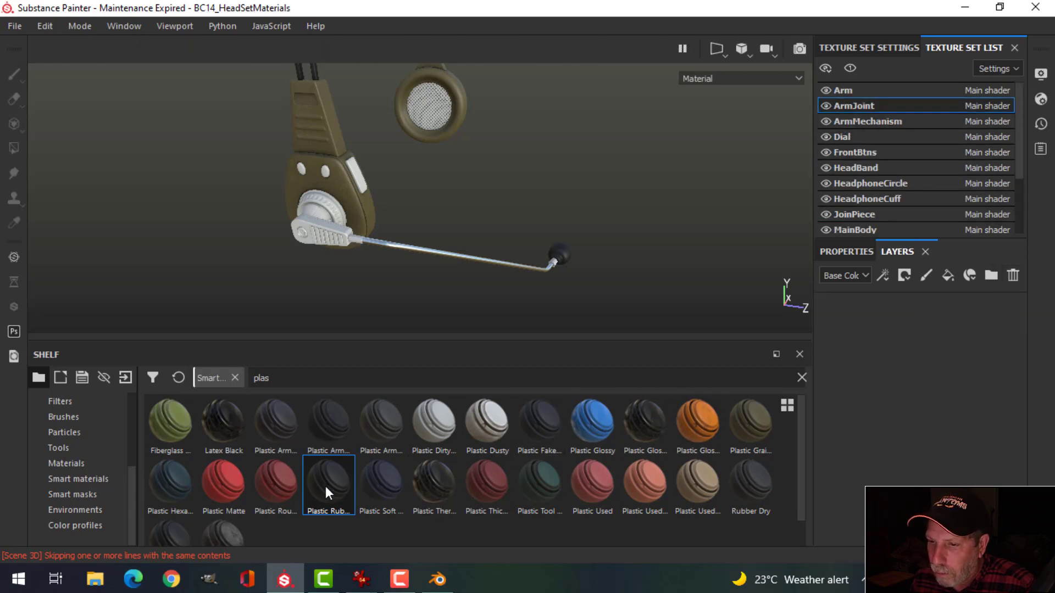
alt+drag(443, 252, 387, 270)
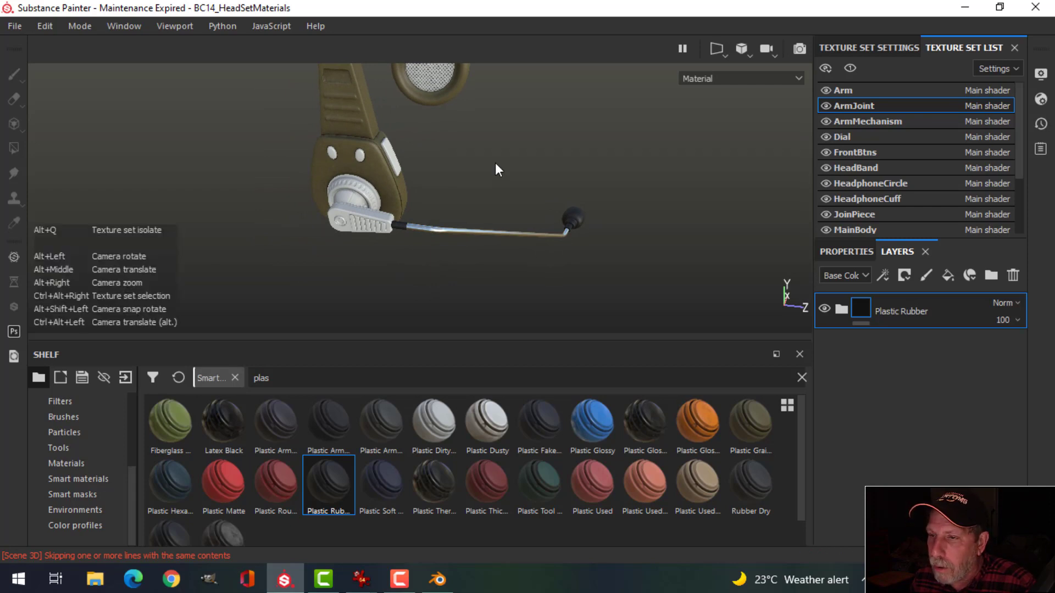
alt+drag(496, 162, 426, 180)
alt+middle_drag(565, 172, 553, 203)
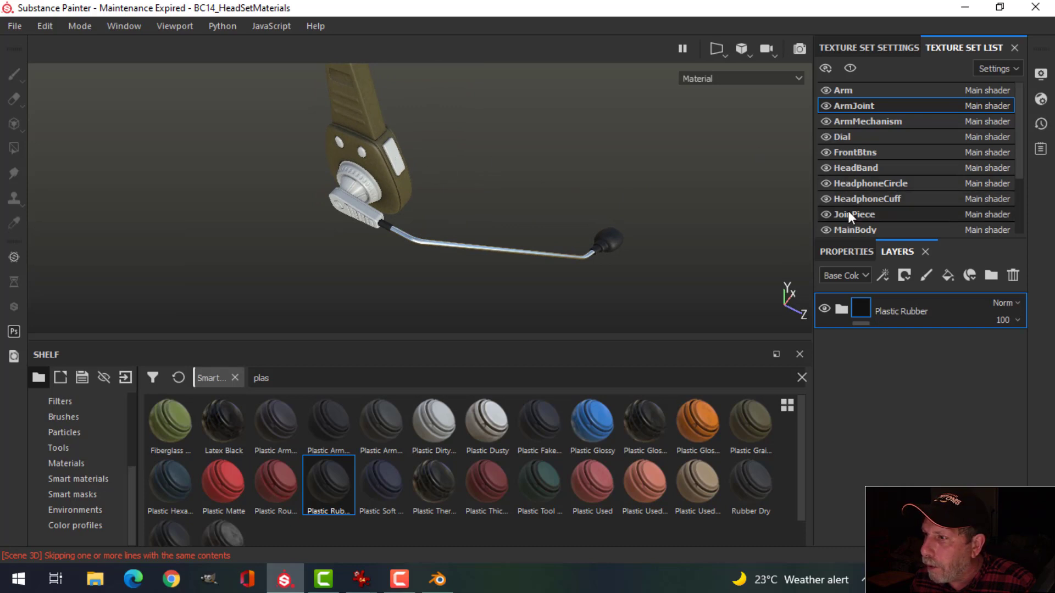
scroll(857, 187, down, 3)
click(885, 199)
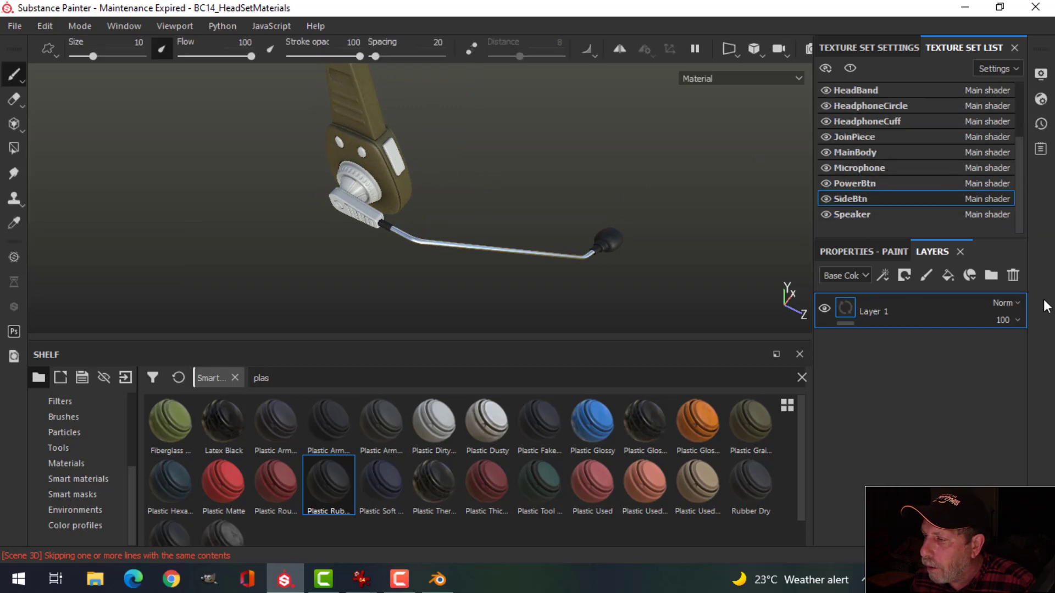
Step: Replace the side button's default layer with the Plastic Grainy Soft material
click(1014, 276)
drag(763, 417, 912, 324)
alt+drag(499, 248, 702, 201)
scroll(450, 195, down, 2)
scroll(434, 197, up, 5)
scroll(908, 169, up, 3)
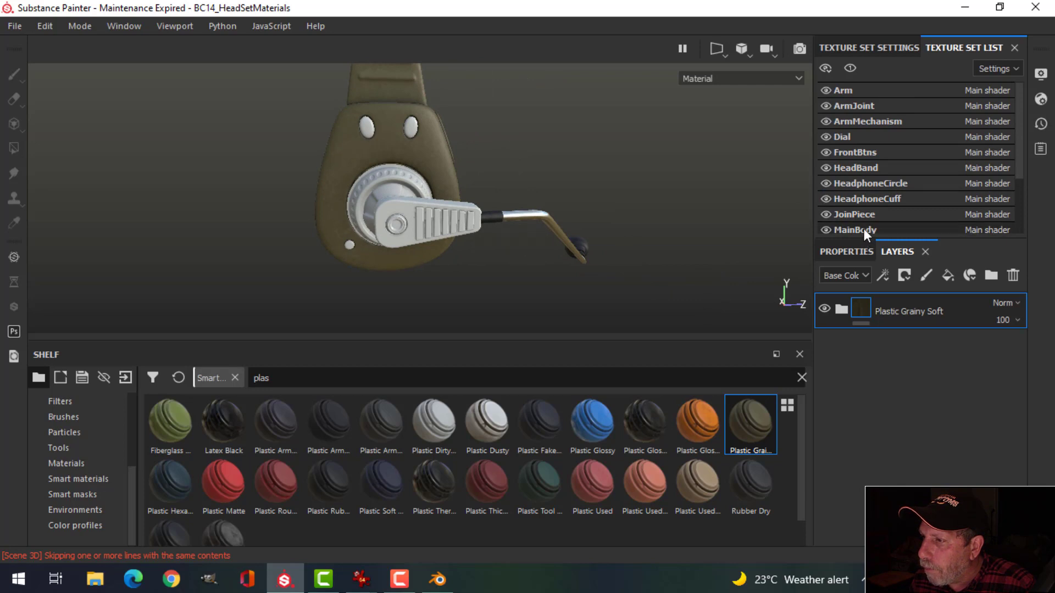
Step: On FrontBtns, delete Layer 1 and apply the Plastic Rubber material
click(867, 154)
click(1012, 276)
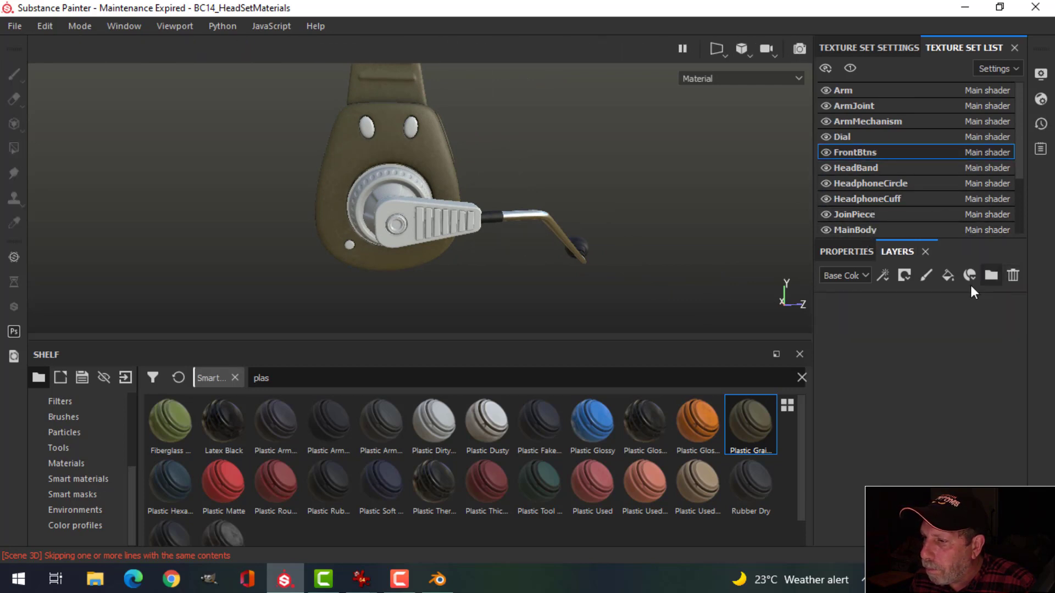
drag(325, 487, 901, 330)
alt+drag(537, 212, 555, 206)
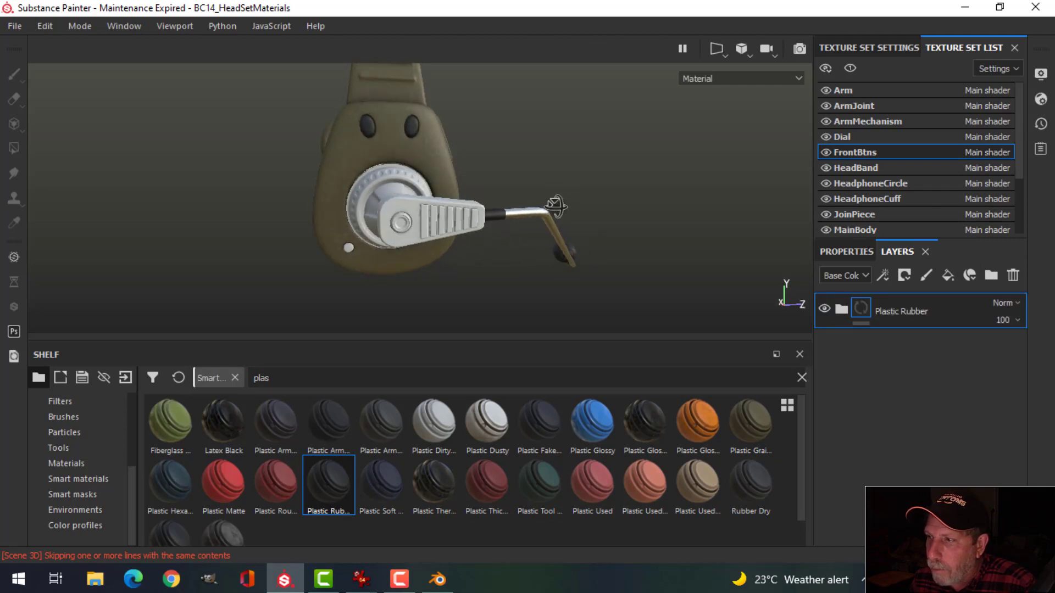
scroll(882, 182, down, 2)
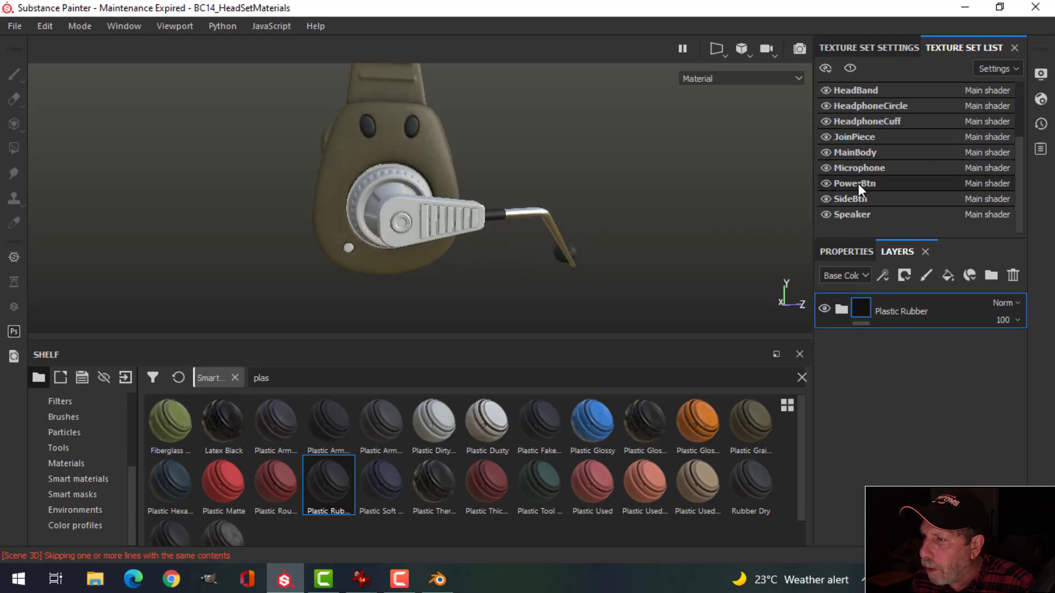
Step: On PowerBtn, delete Layer 1 and apply Plastic Rubber, then check the darkened button
click(858, 184)
click(1012, 276)
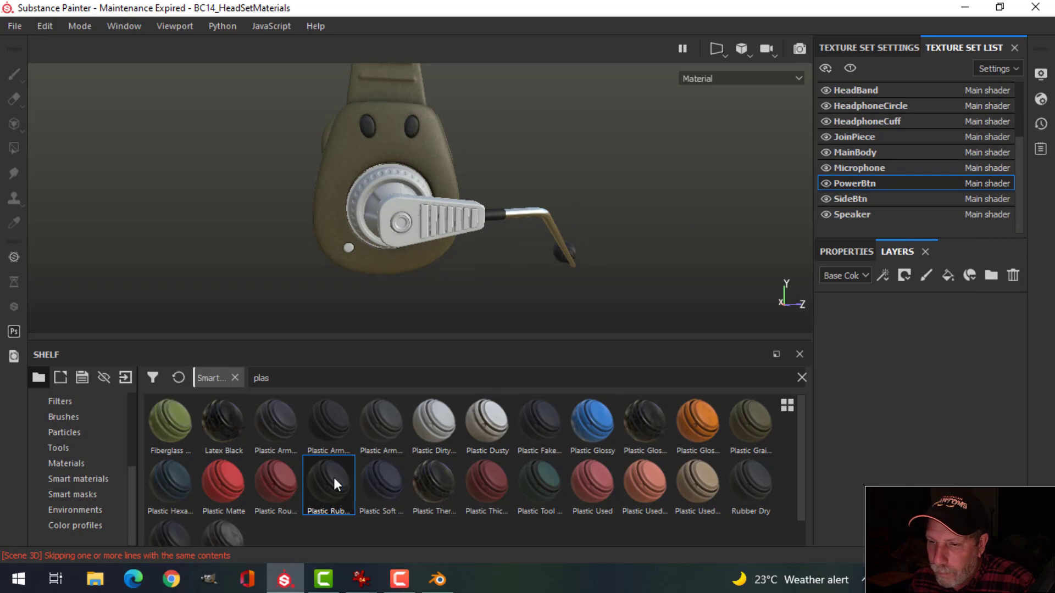
drag(329, 483, 901, 357)
alt+drag(604, 214, 731, 203)
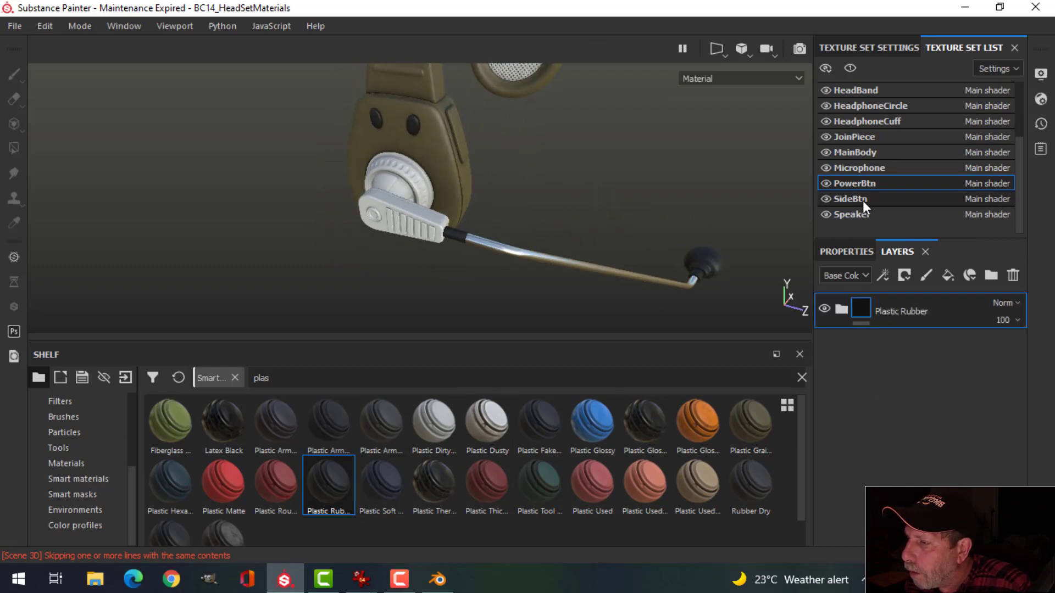
click(844, 215)
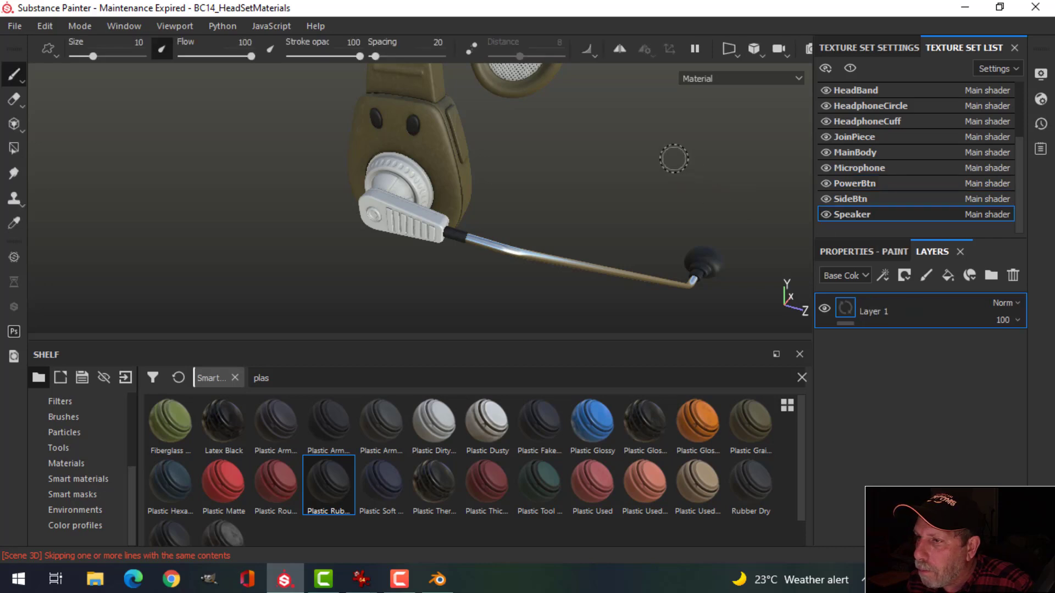
Step: Frame the speaker grille and swap its default layer for Plastic Rubber
alt+middle_drag(621, 140, 530, 220)
alt+middle_drag(565, 162, 559, 190)
alt+drag(566, 191, 579, 183)
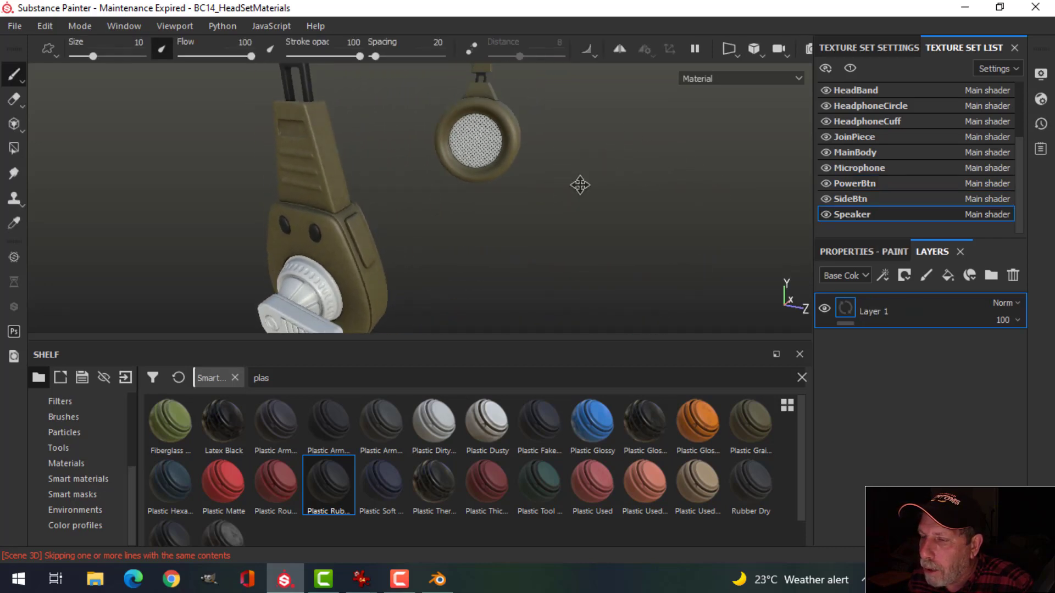
alt+middle_drag(579, 184, 565, 200)
click(1012, 276)
drag(335, 492, 890, 360)
Step: On HeadphoneCircle, delete Layer 1 and apply Plastic Rubber to darken the earcup centre
alt+middle_drag(541, 173, 545, 142)
scroll(525, 194, up, 5)
alt+drag(544, 116, 542, 136)
alt+drag(505, 130, 495, 192)
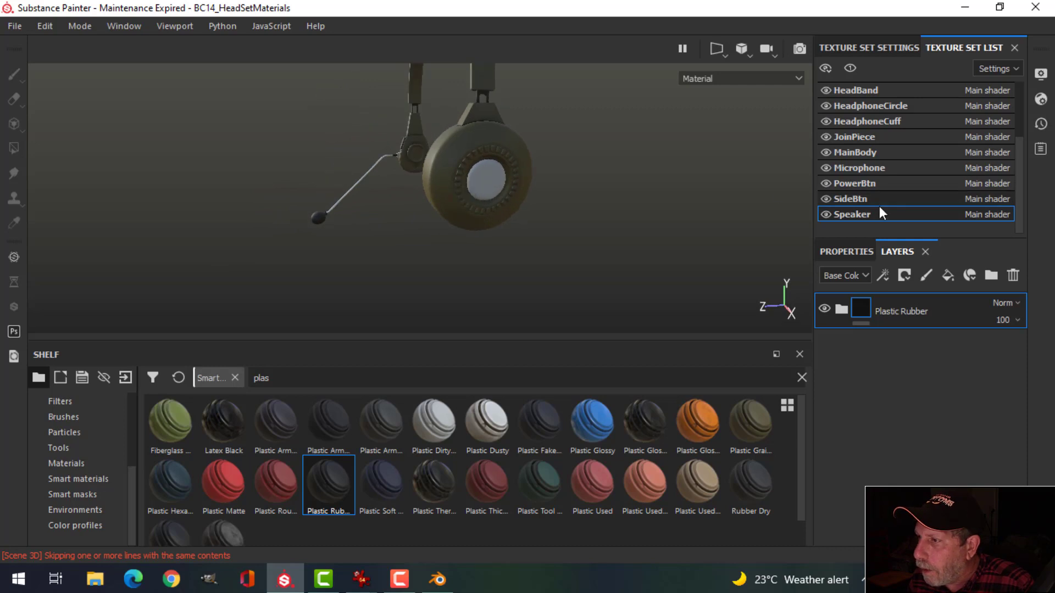
scroll(878, 176, up, 1)
scroll(878, 167, up, 1)
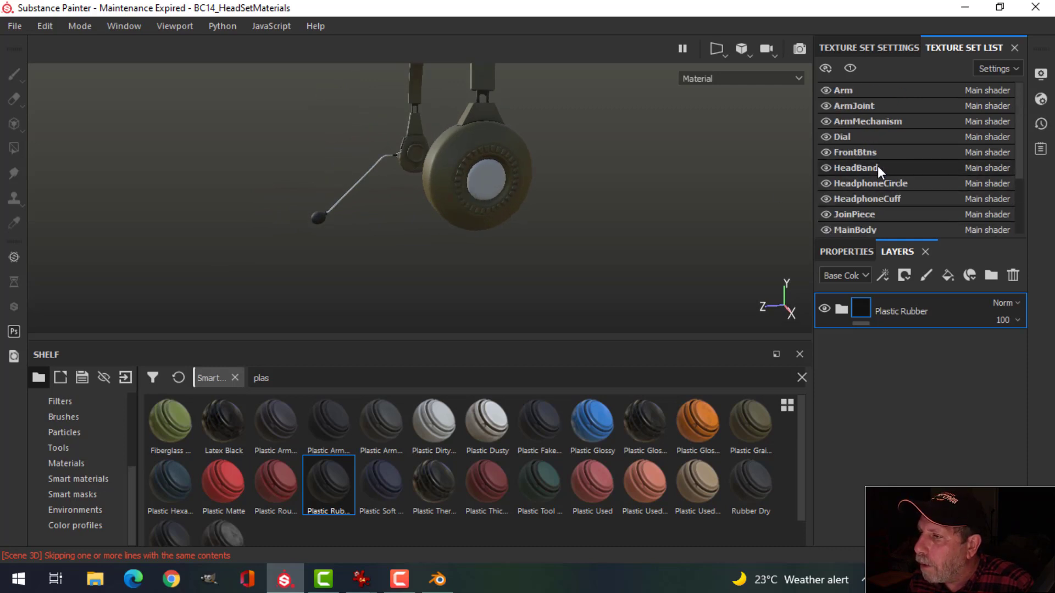
click(883, 181)
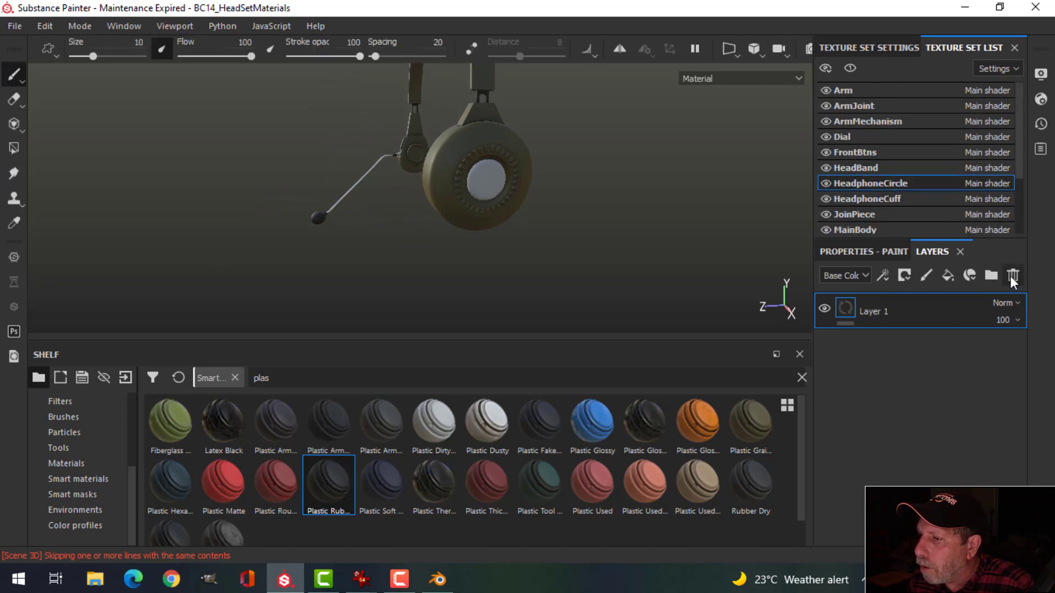
click(1012, 275)
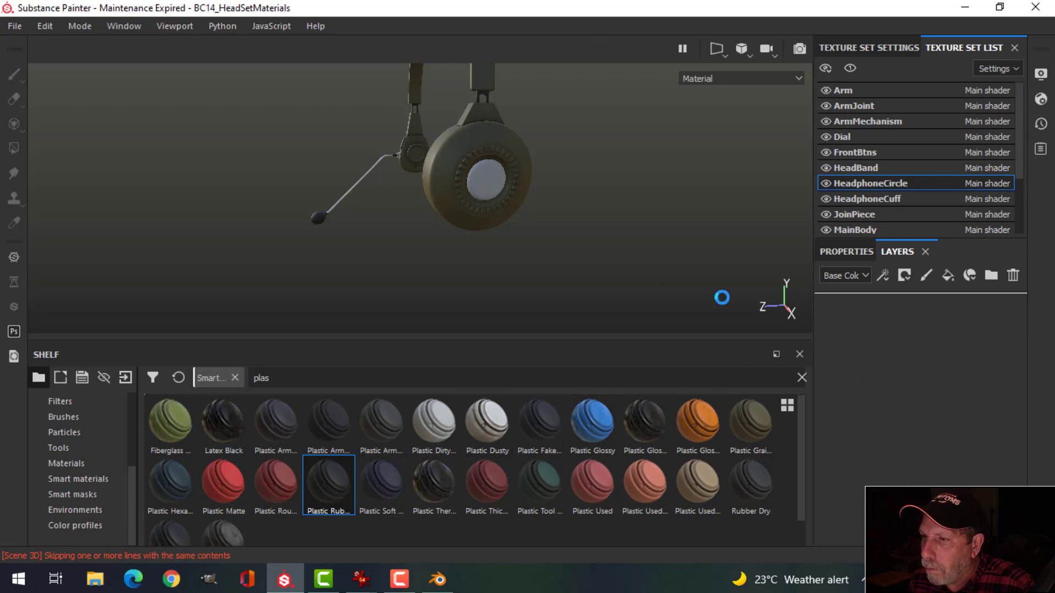
alt+drag(591, 233, 428, 225)
scroll(446, 245, up, 5)
alt+middle_drag(427, 222, 508, 248)
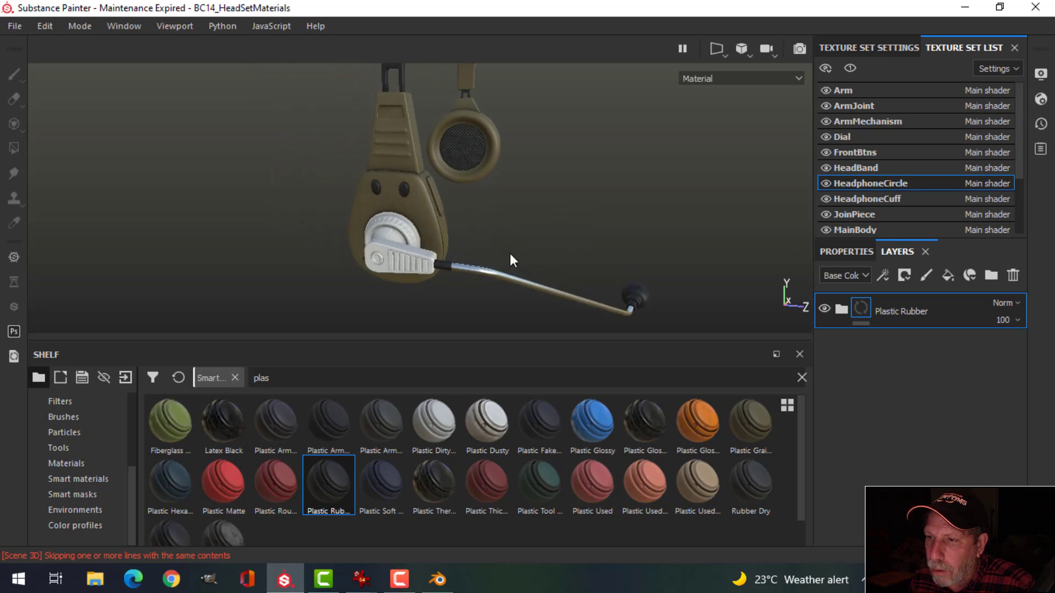
alt+drag(511, 260, 478, 258)
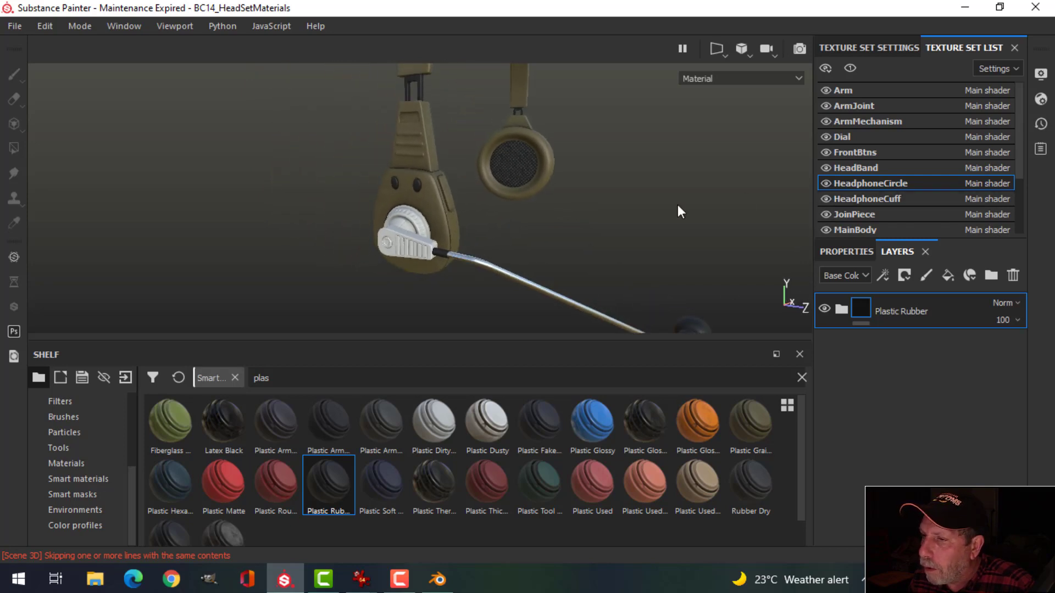
Step: On ArmMechanism, delete Layer 1 and apply Plastic Rubber, then inspect the blackened arm
click(866, 122)
click(1014, 276)
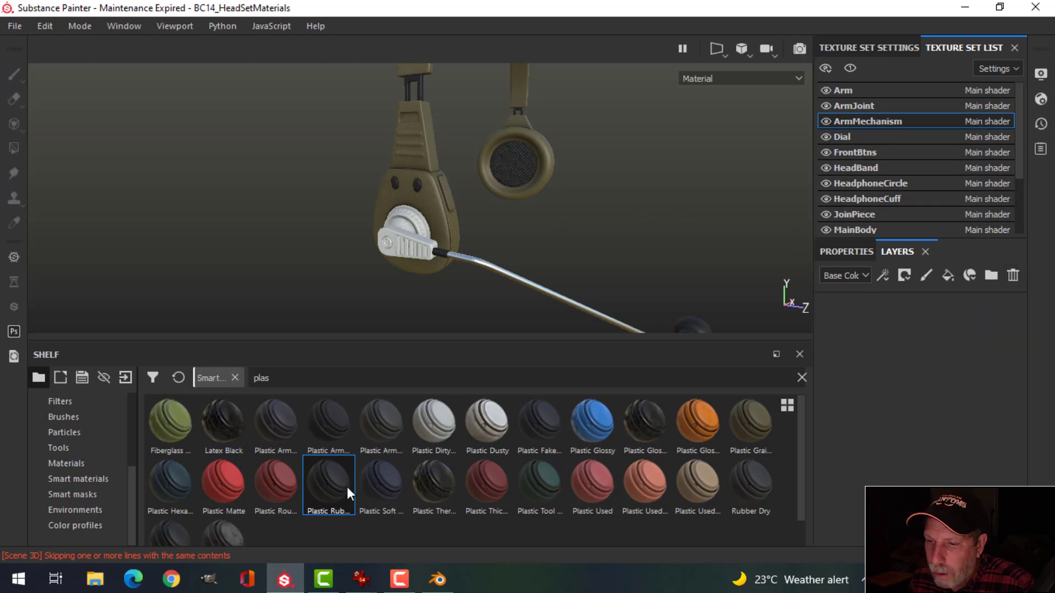
drag(338, 490, 886, 337)
alt+drag(395, 247, 442, 255)
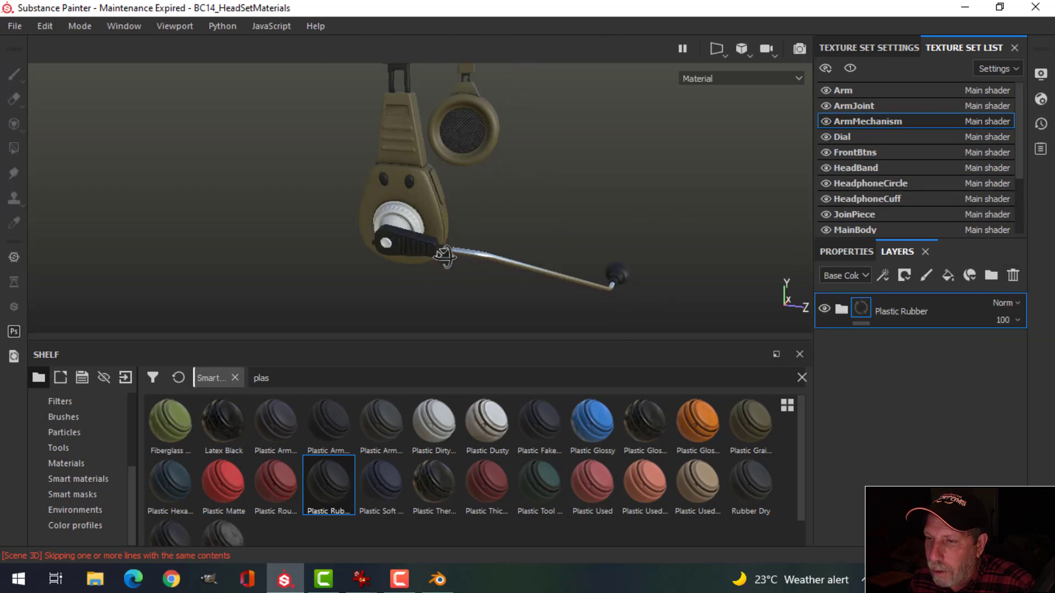
scroll(427, 265, down, 1)
scroll(426, 266, up, 5)
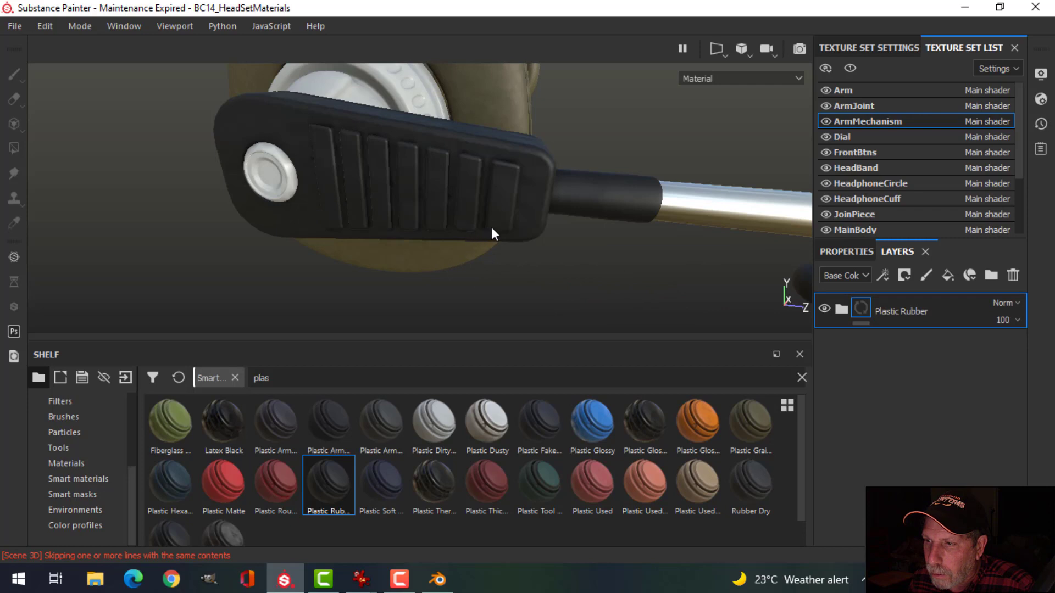
scroll(491, 226, down, 1)
alt+drag(493, 226, 547, 238)
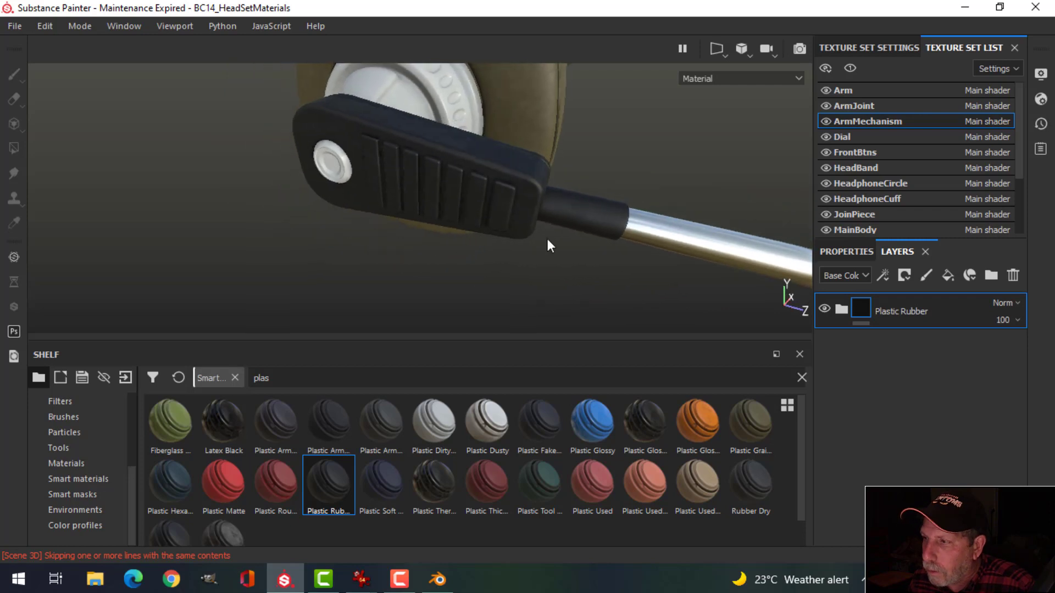
Step: On Dial, delete Layer 1 and apply the Plastic Rubber material
click(851, 137)
click(1014, 275)
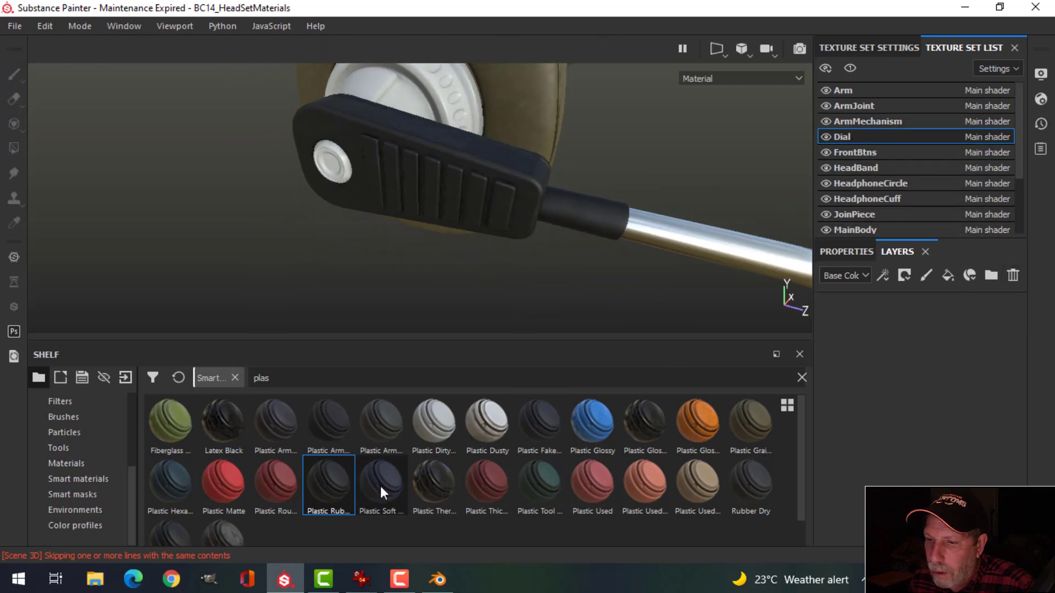
drag(328, 481, 481, 200)
scroll(513, 218, down, 3)
scroll(511, 221, down, 2)
scroll(459, 190, down, 4)
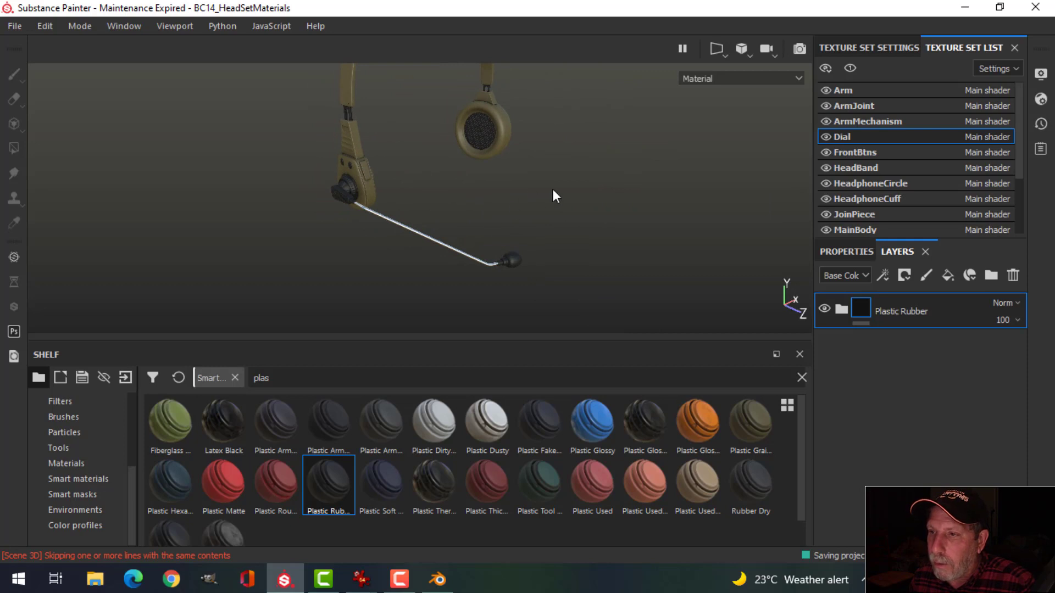
Step: Orbit and pan around the headset to inspect the dial, mic arm and both earcups
alt+drag(553, 195, 501, 234)
scroll(330, 202, up, 10)
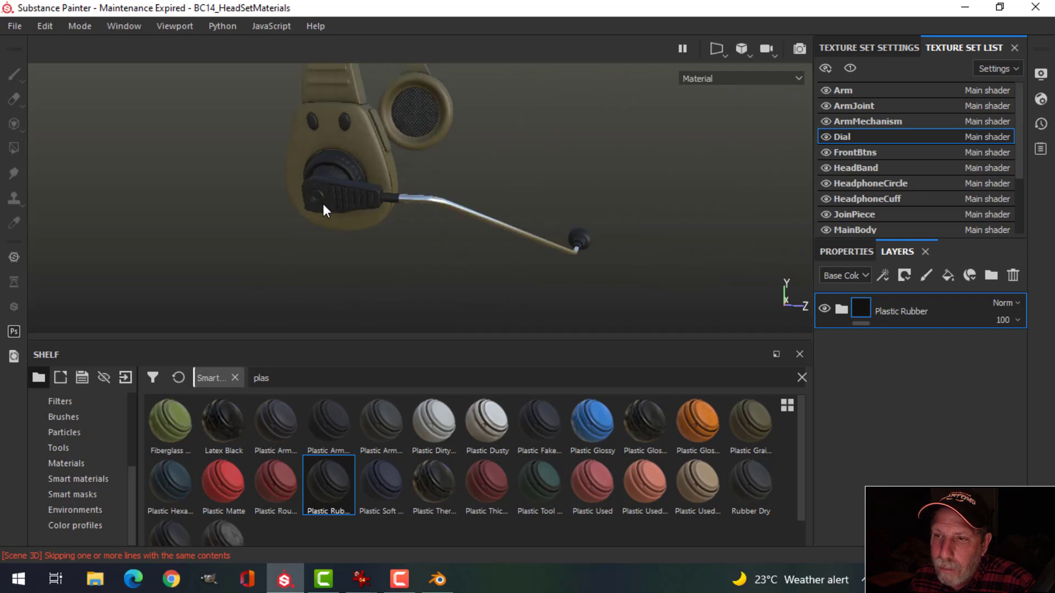
alt+middle_drag(289, 183, 371, 266)
alt+drag(370, 266, 376, 232)
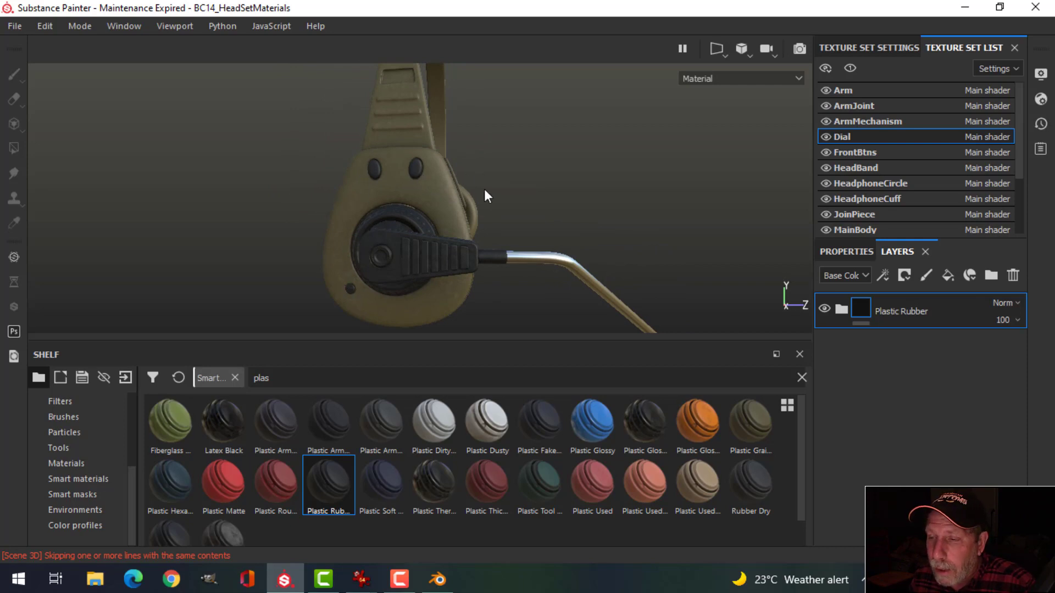
alt+drag(524, 186, 518, 211)
alt+middle_drag(541, 216, 498, 236)
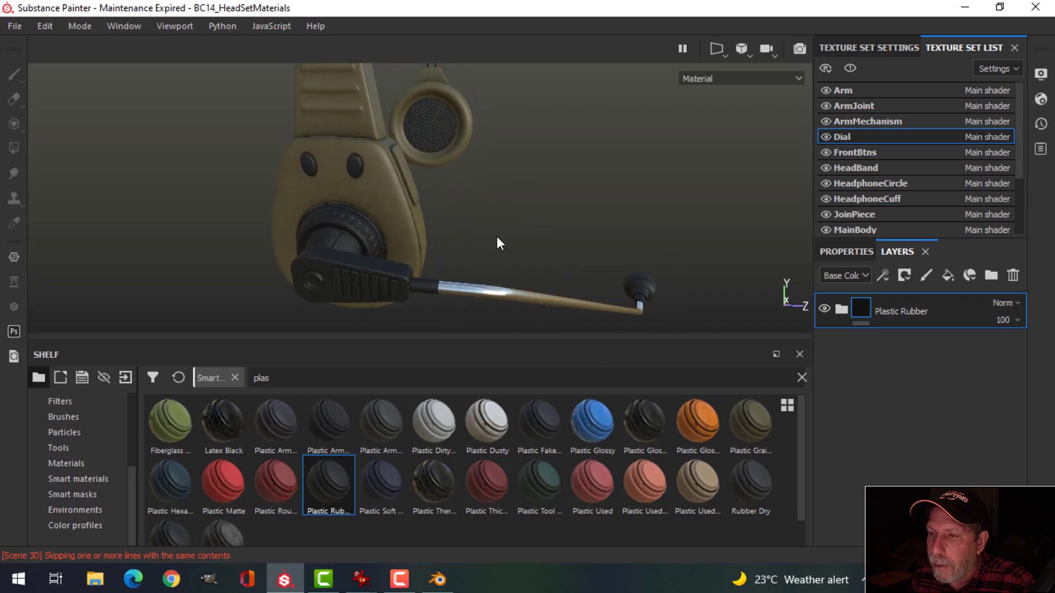
alt+drag(496, 236, 356, 234)
scroll(390, 253, down, 5)
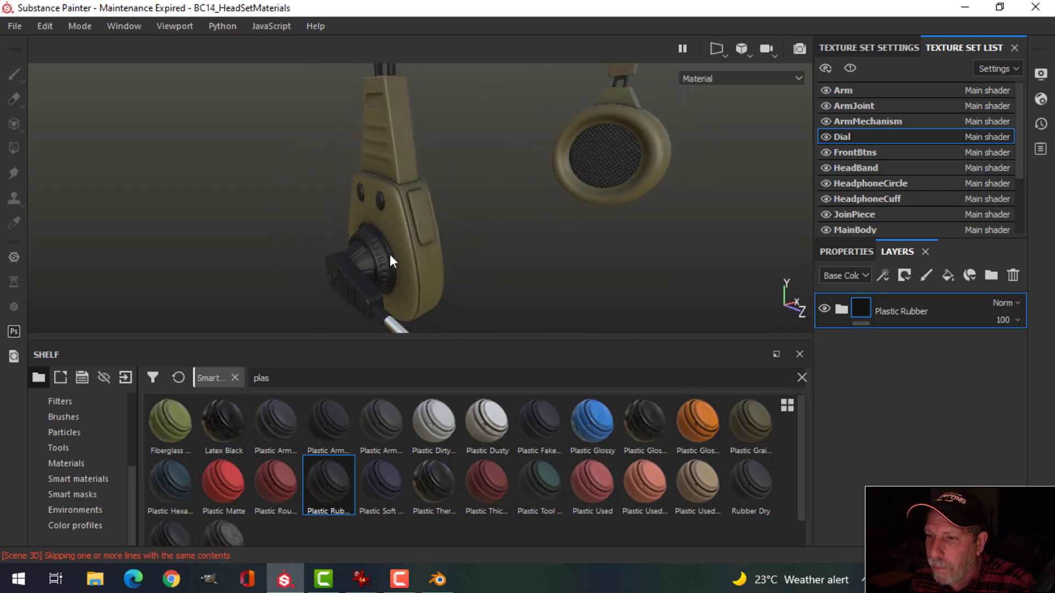
alt+drag(539, 166, 584, 238)
scroll(584, 233, down, 1)
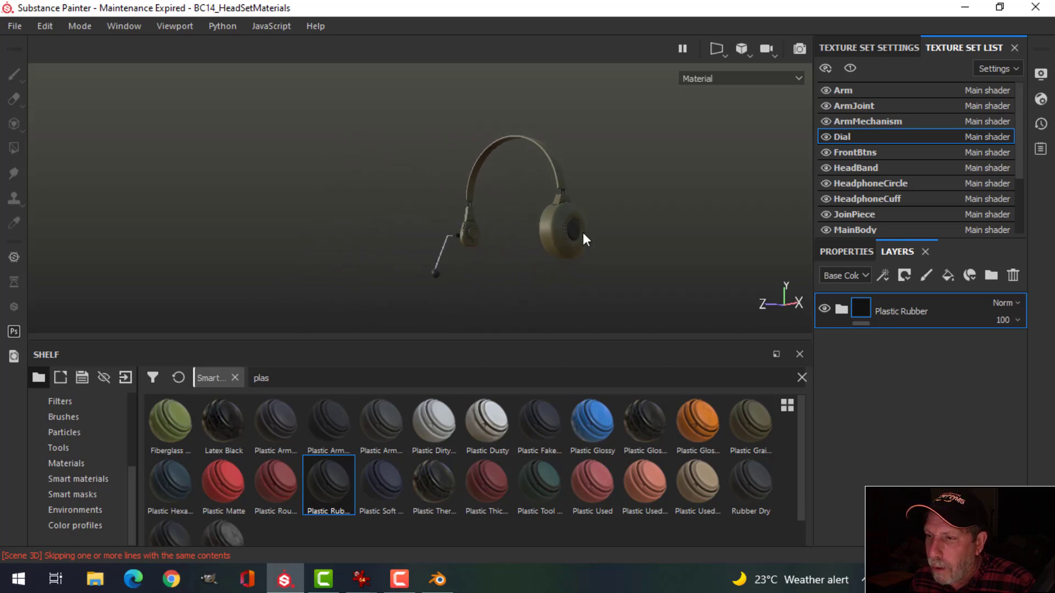
scroll(583, 234, up, 3)
alt+middle_drag(584, 233, 570, 223)
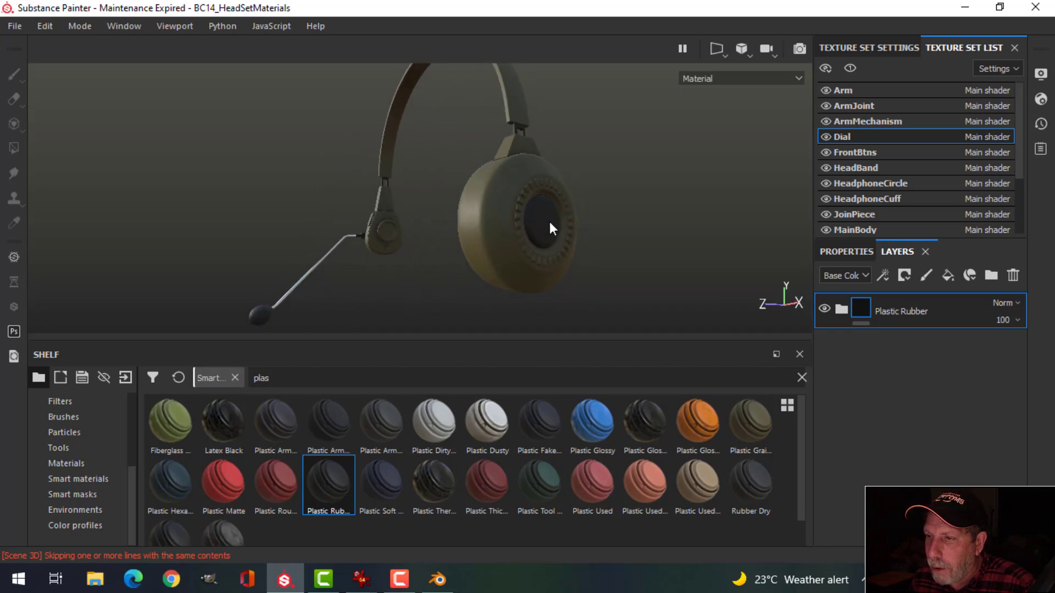
Step: Switch the viewport camera to orthographic projection
click(745, 48)
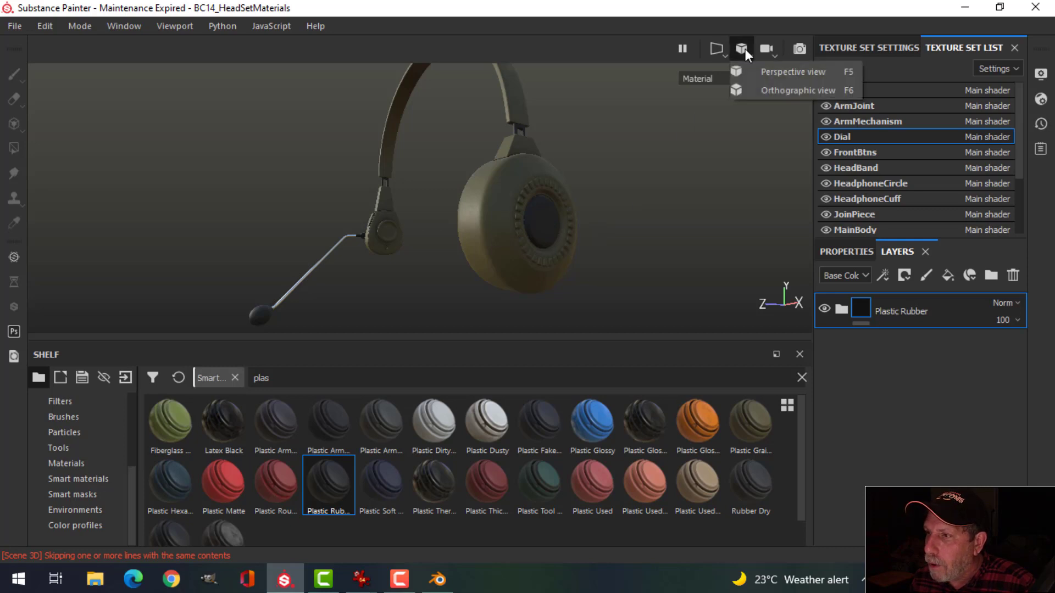
click(772, 88)
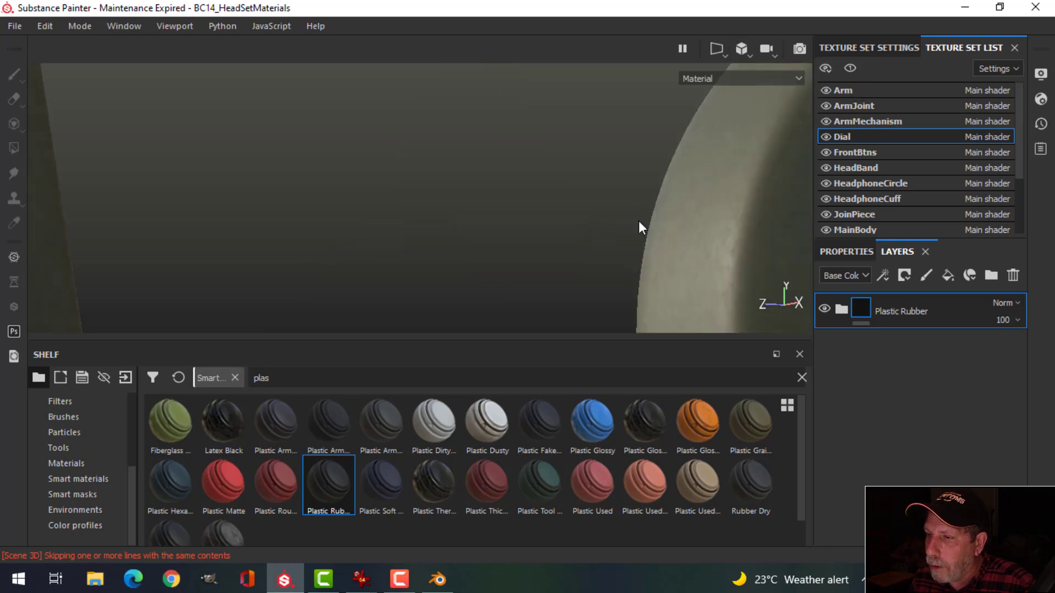
scroll(639, 220, down, 4)
Step: Face the earcup's front and rotate the environment light to brighten it
alt+drag(651, 270, 481, 214)
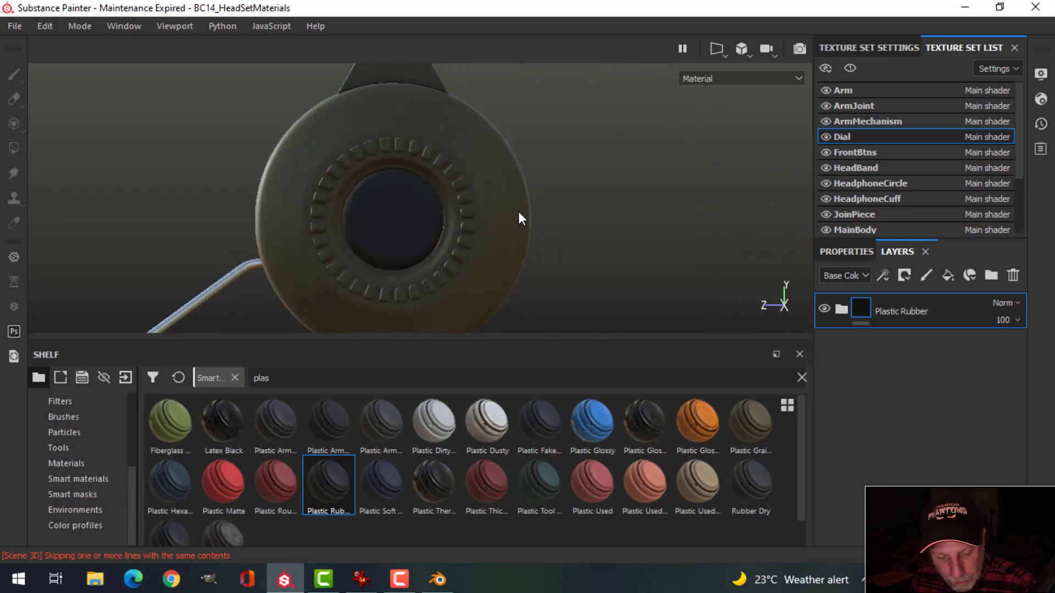
alt+middle_drag(483, 237, 533, 233)
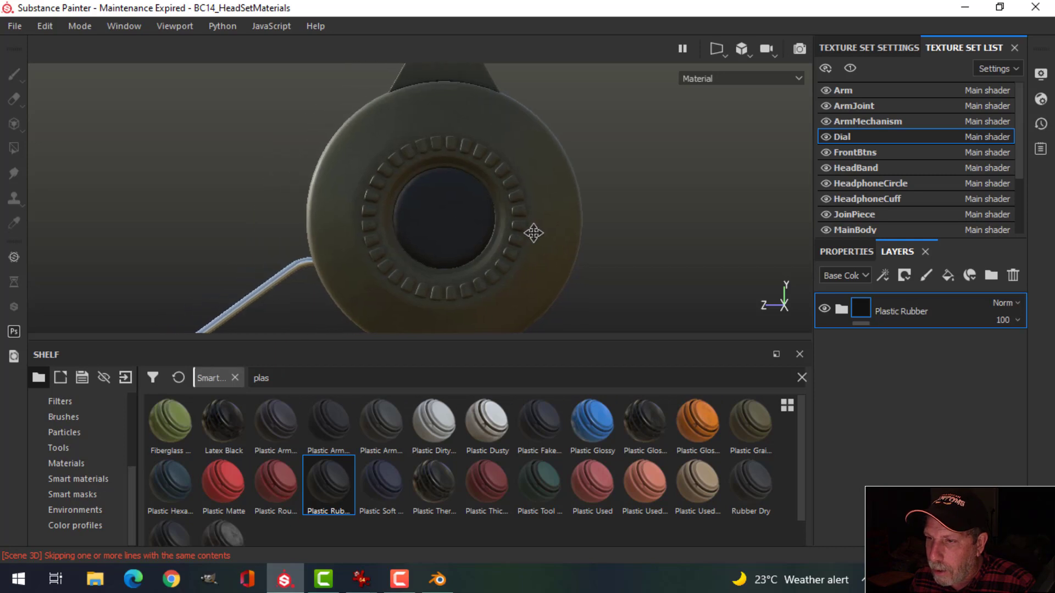
shift+right_drag(622, 221, 541, 233)
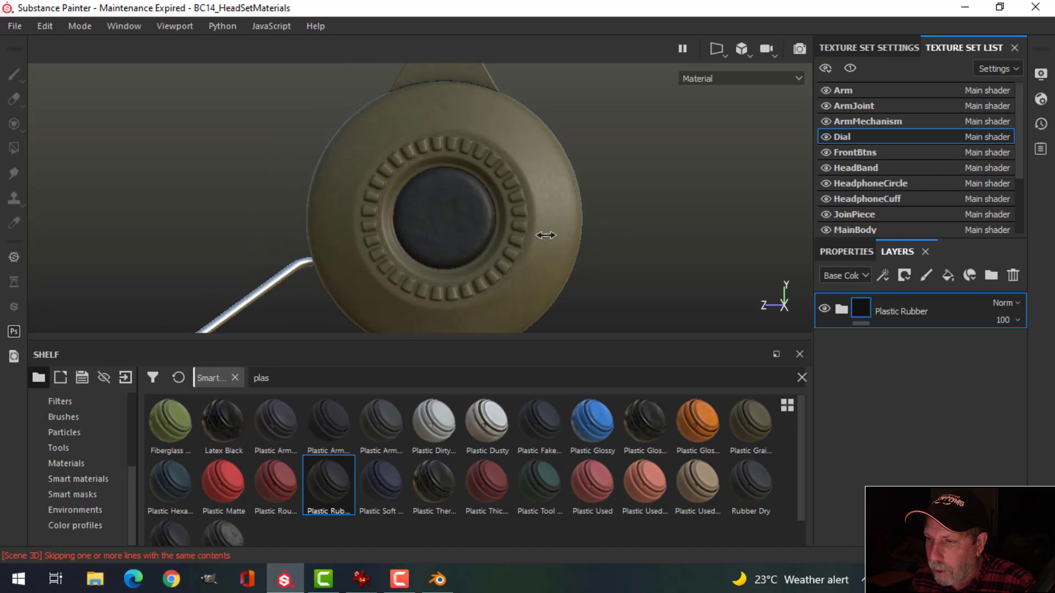
alt+middle_drag(565, 246, 588, 239)
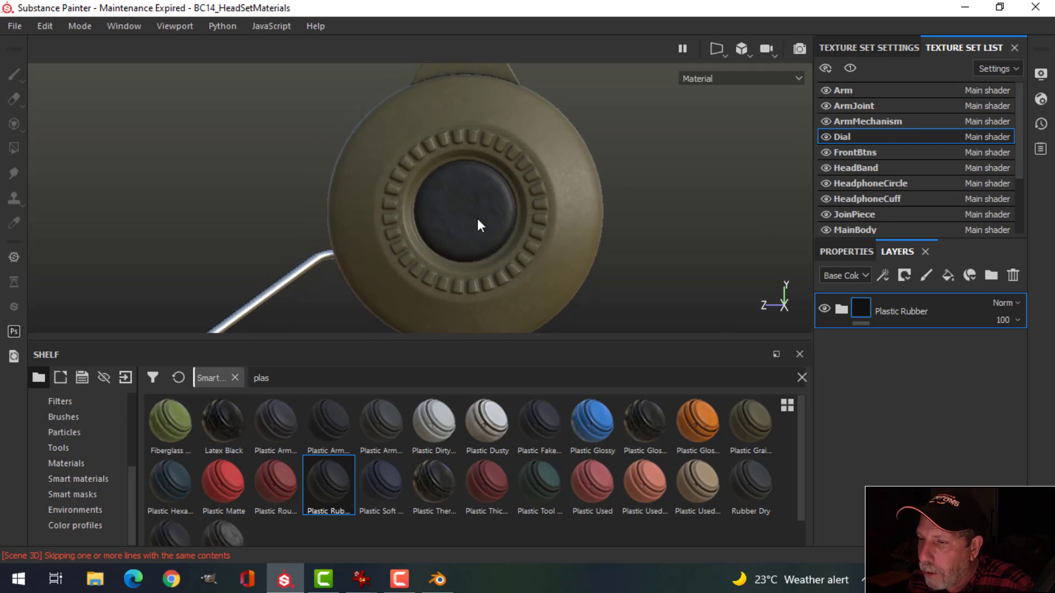
Step: In HeadphoneCircle, add Layer 1 above the collapsed Plastic Rubber folder and show its paint properties
click(876, 184)
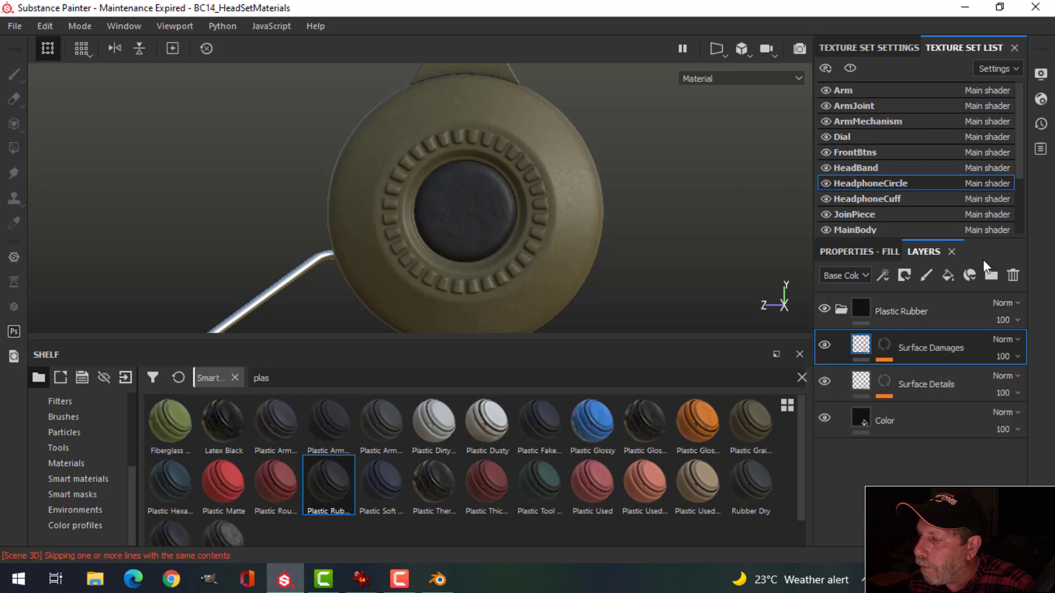
click(839, 308)
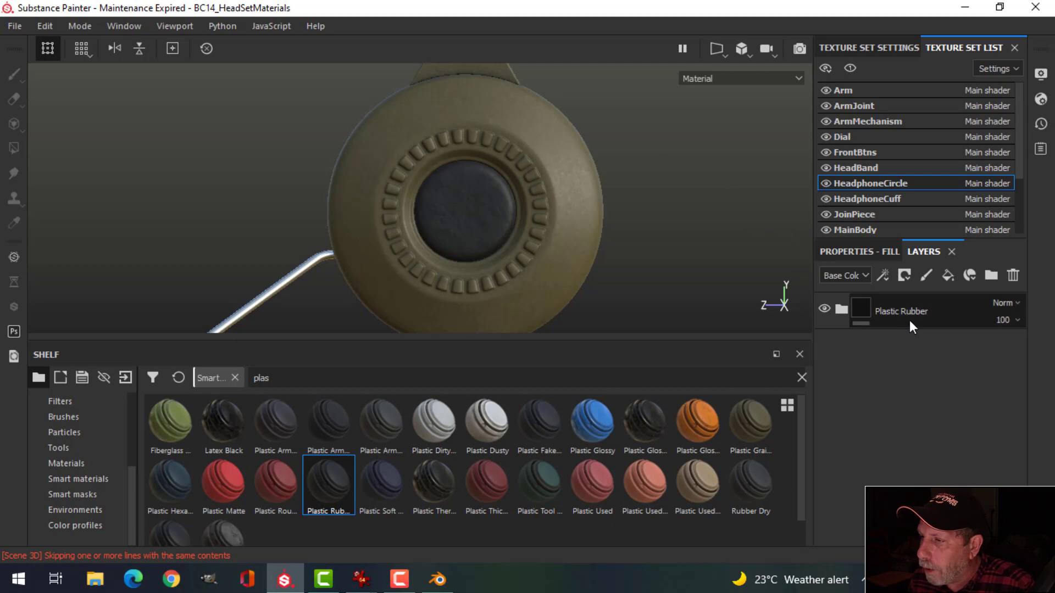
click(926, 274)
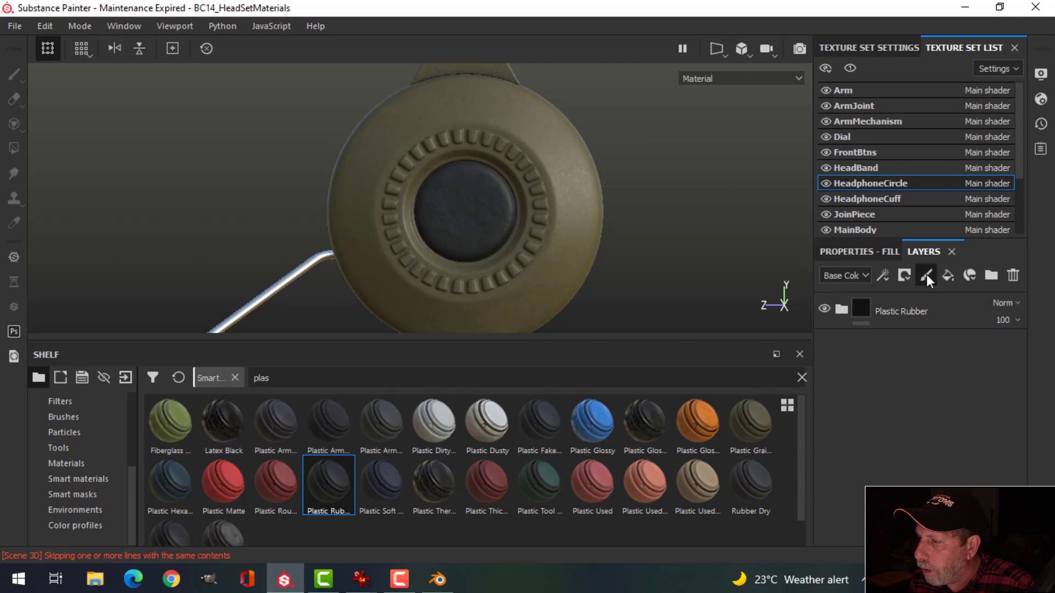
drag(907, 357, 912, 304)
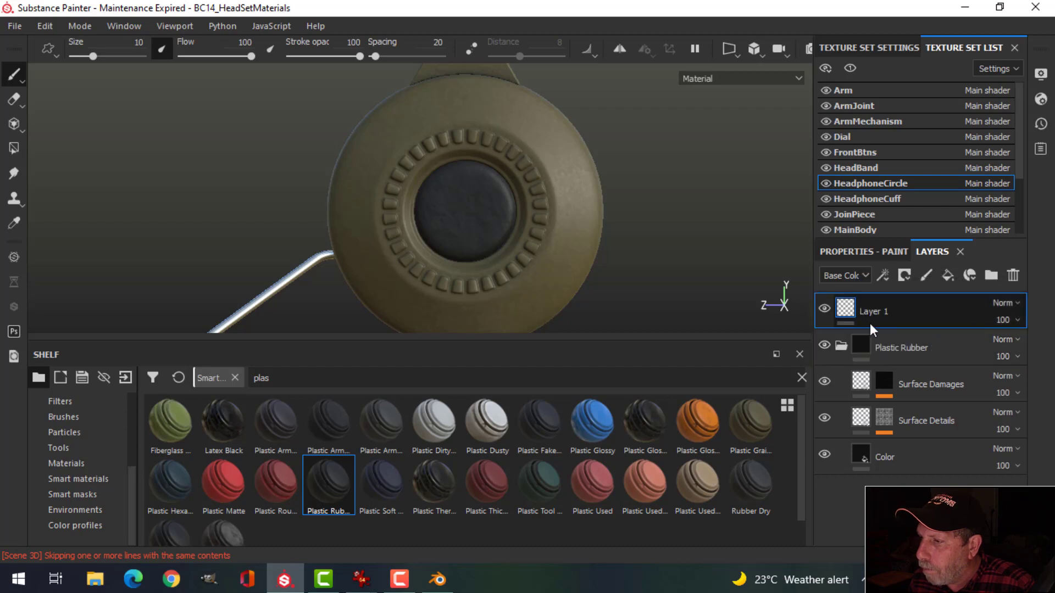
click(841, 348)
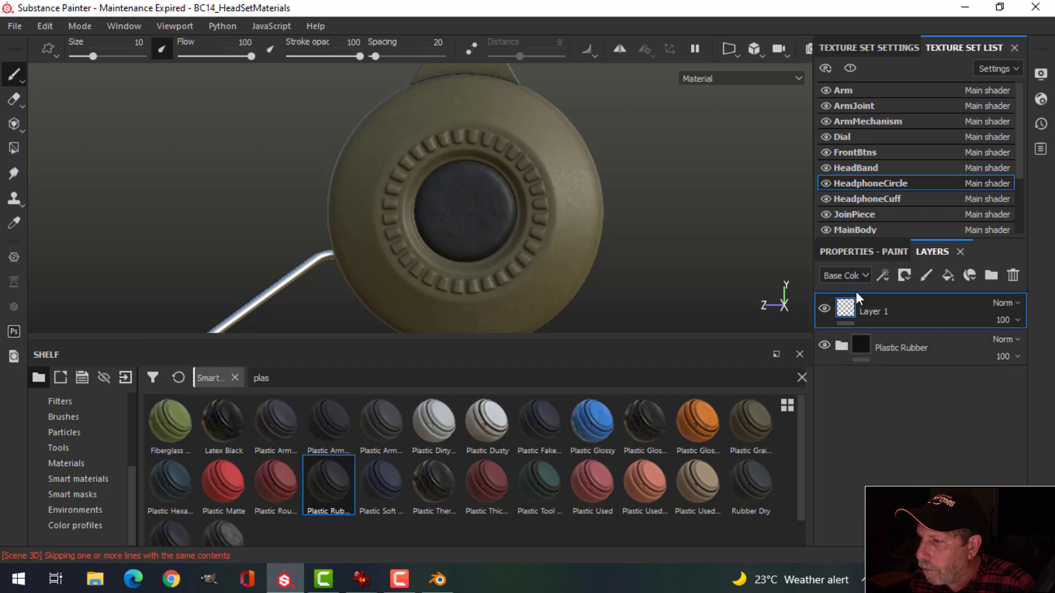
click(856, 252)
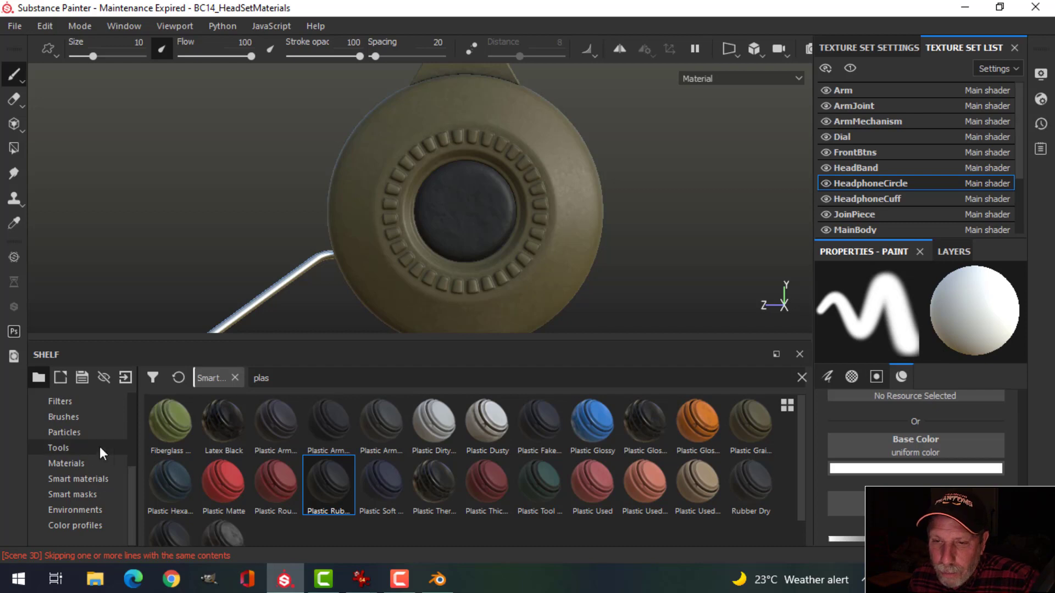
Step: Show the alpha shapes on the shelf
drag(131, 481, 139, 417)
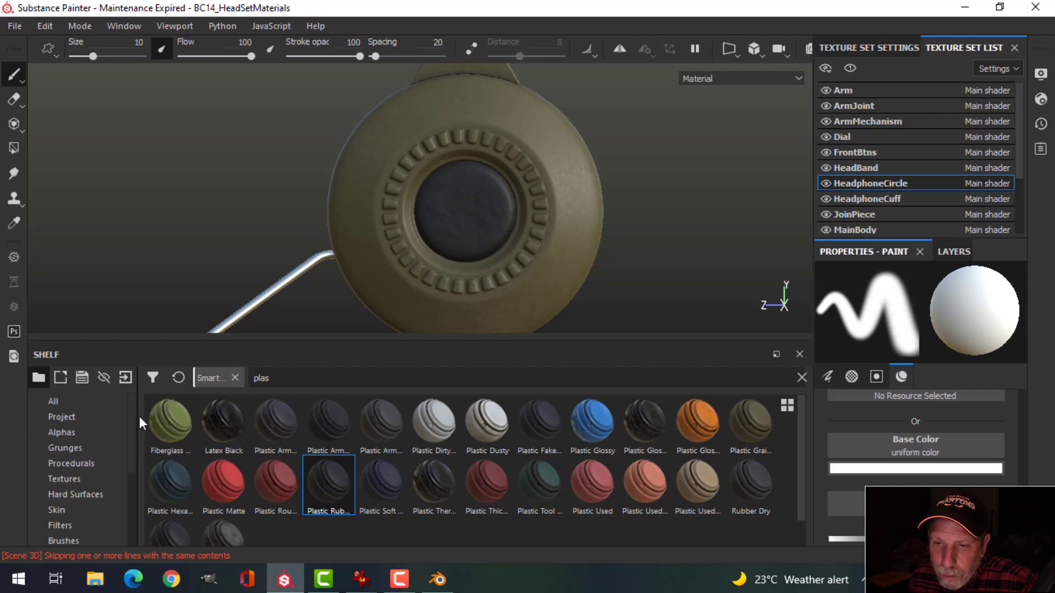
click(66, 433)
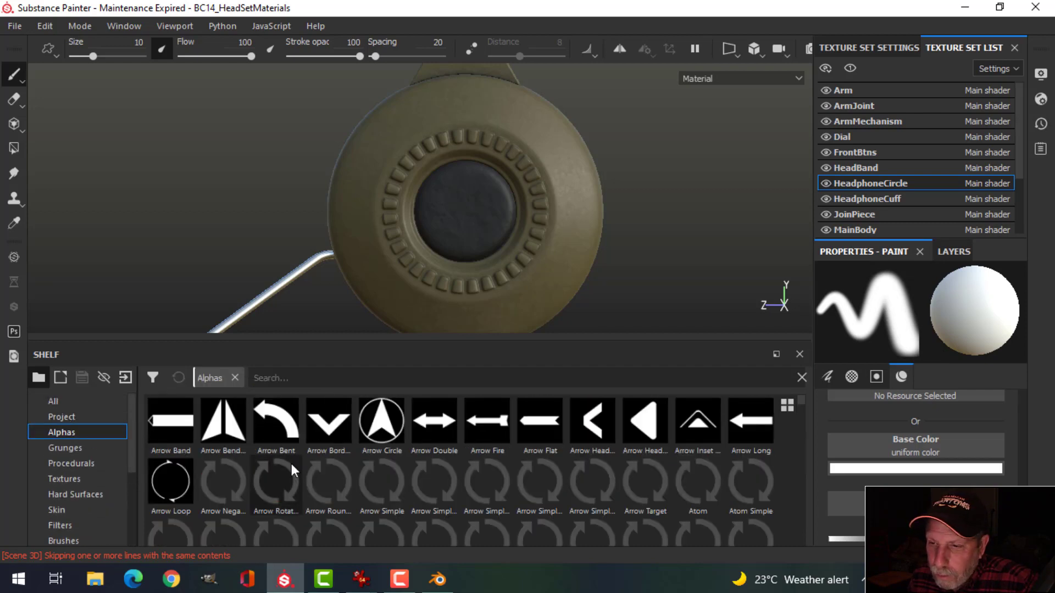
mouse_move(802, 399)
mouse_down()
mouse_move(805, 440)
mouse_move(808, 391)
mouse_up()
Step: Import radioactive1.png as a texture into the BC14_HeadSetMaterials project
click(131, 380)
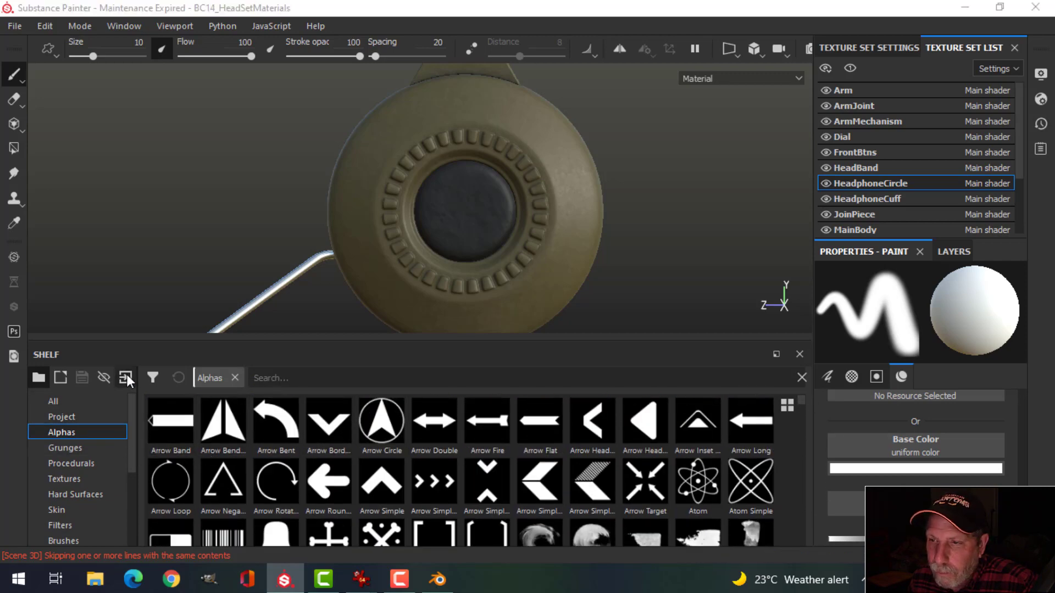
click(605, 82)
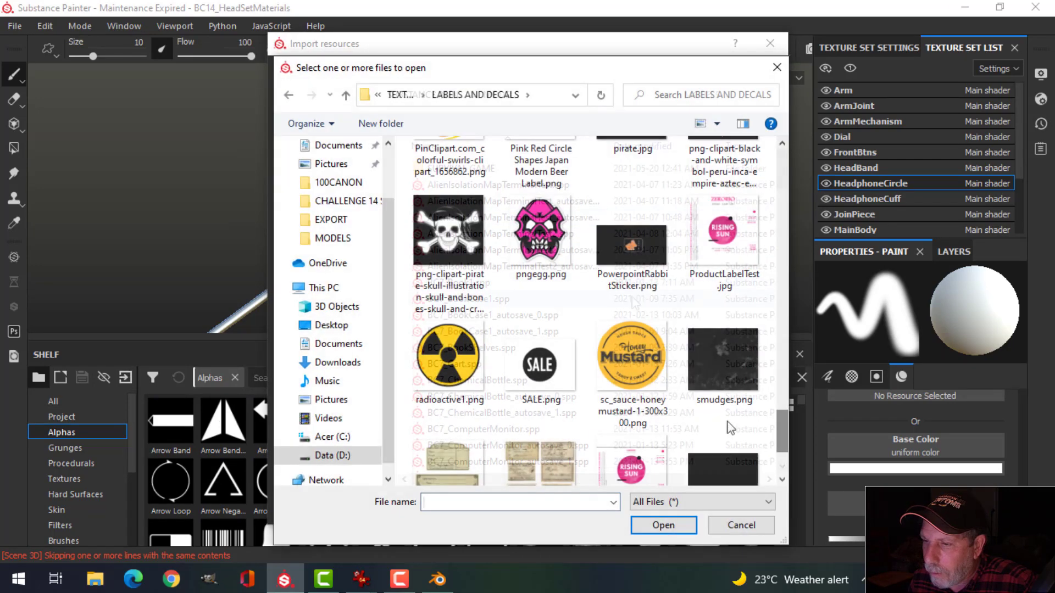
click(456, 376)
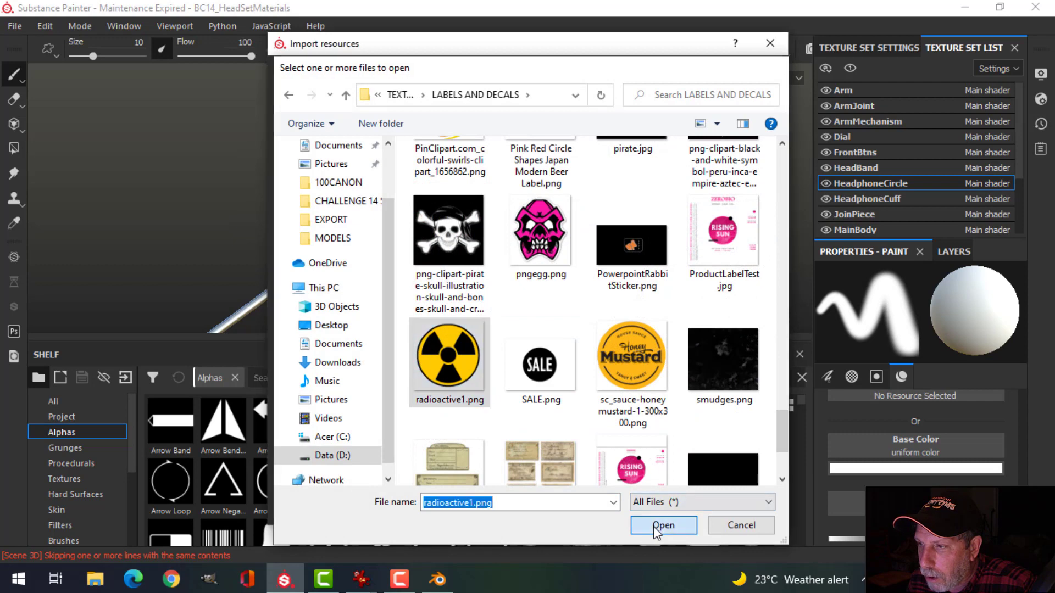
click(656, 525)
click(758, 119)
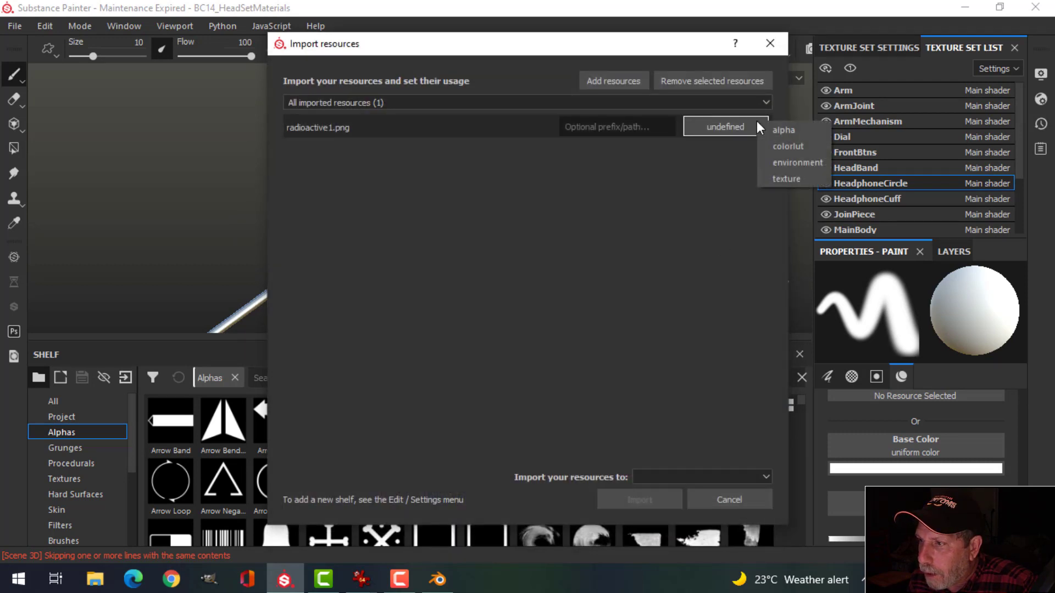
click(788, 178)
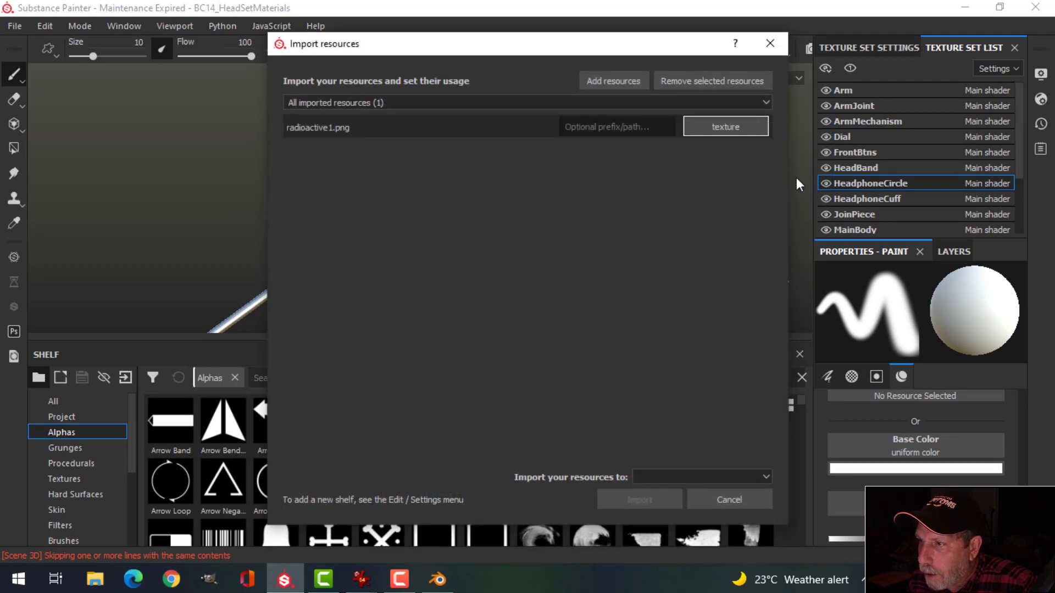
click(683, 475)
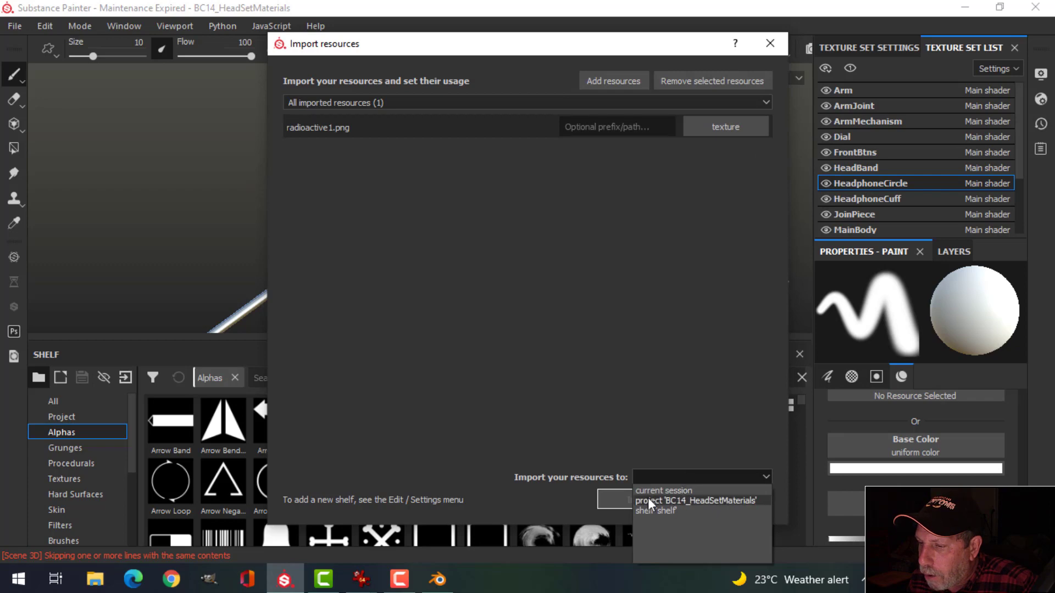
click(674, 500)
click(650, 500)
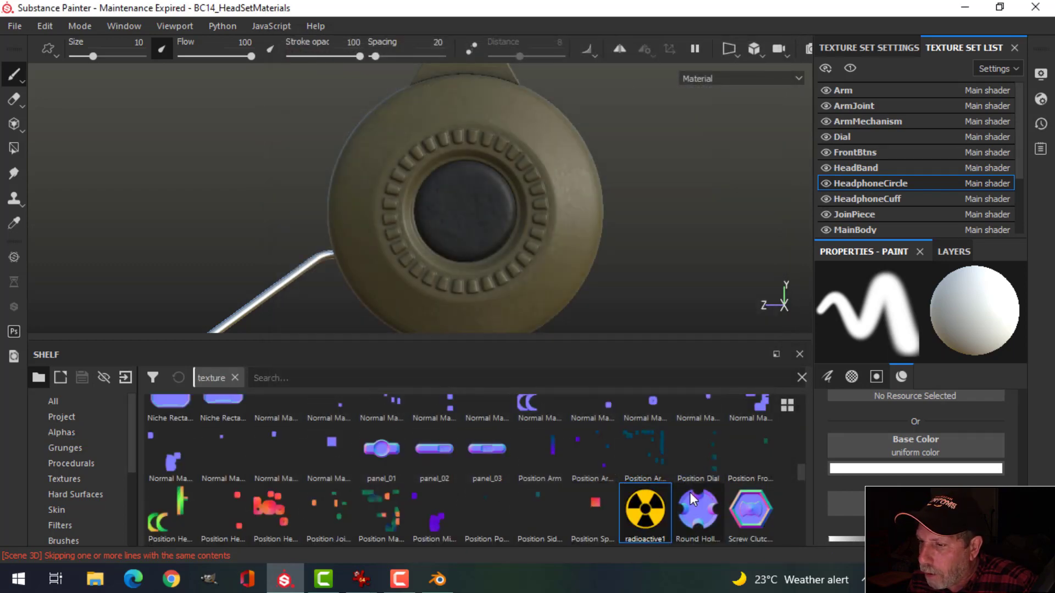
Step: Use radioactive1 as base colour, enlarge the brush to about 35, and stamp it on the earcup centre
drag(637, 522, 904, 449)
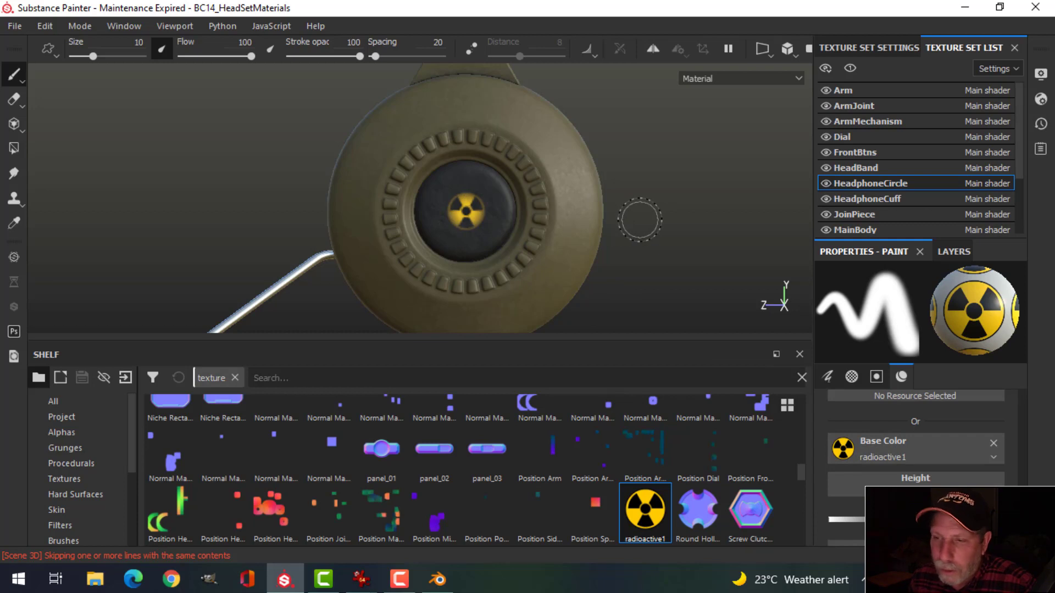
key(ctrl+z)
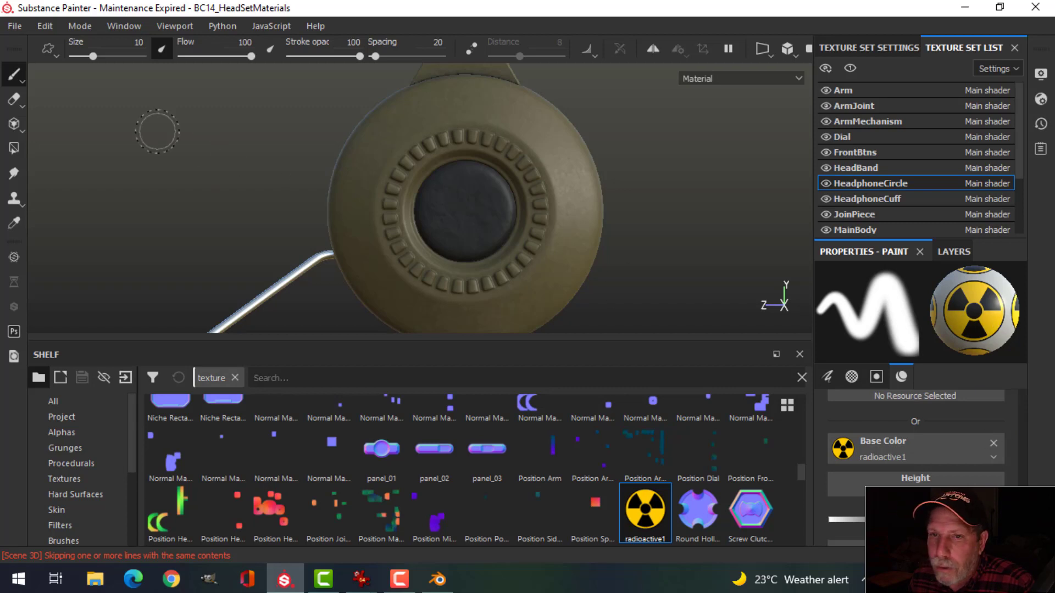
drag(93, 57, 106, 58)
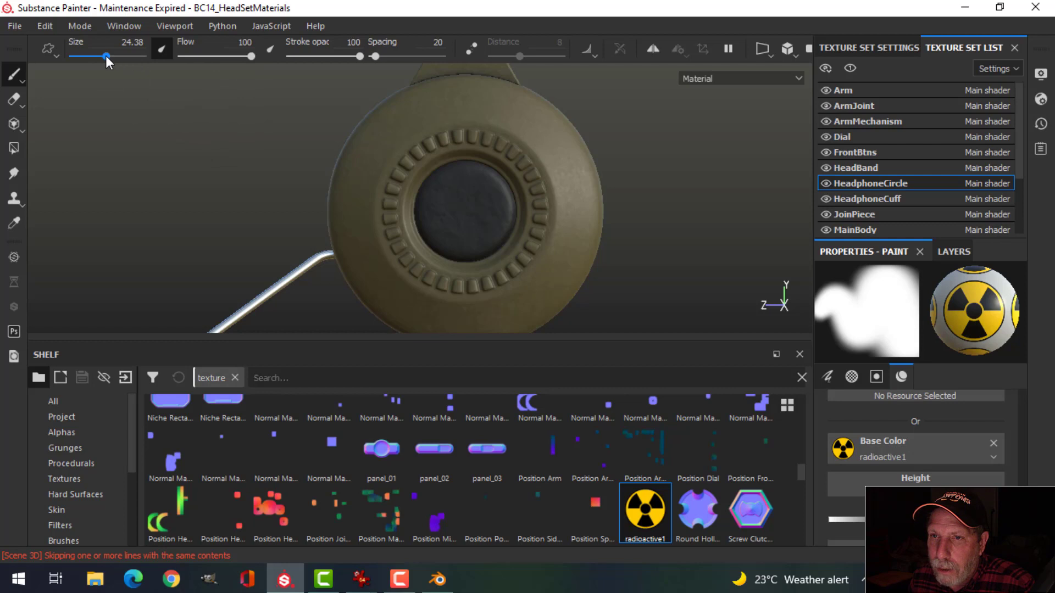
drag(106, 56, 113, 57)
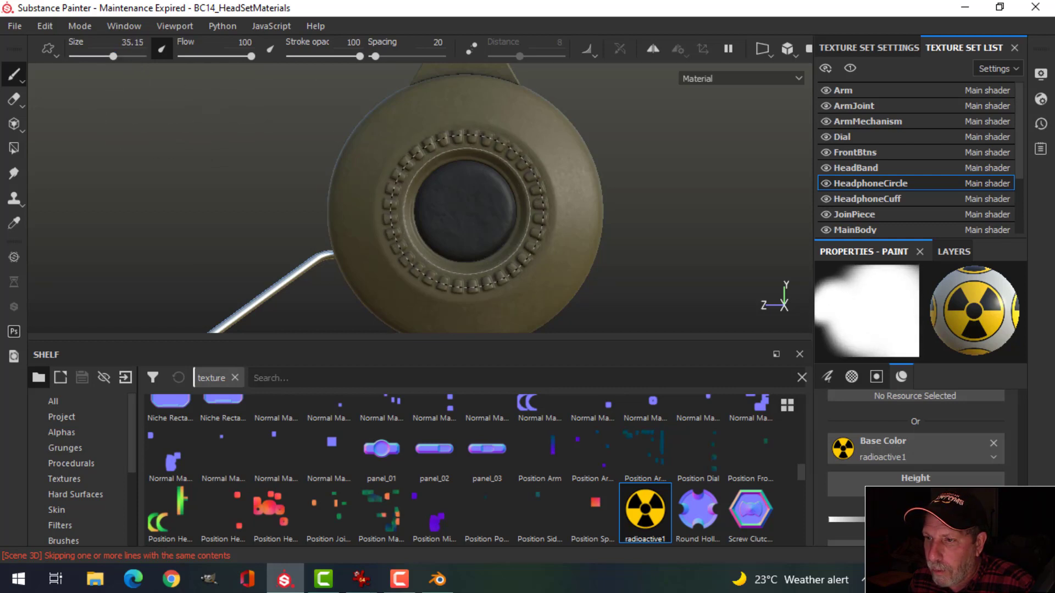
click(465, 210)
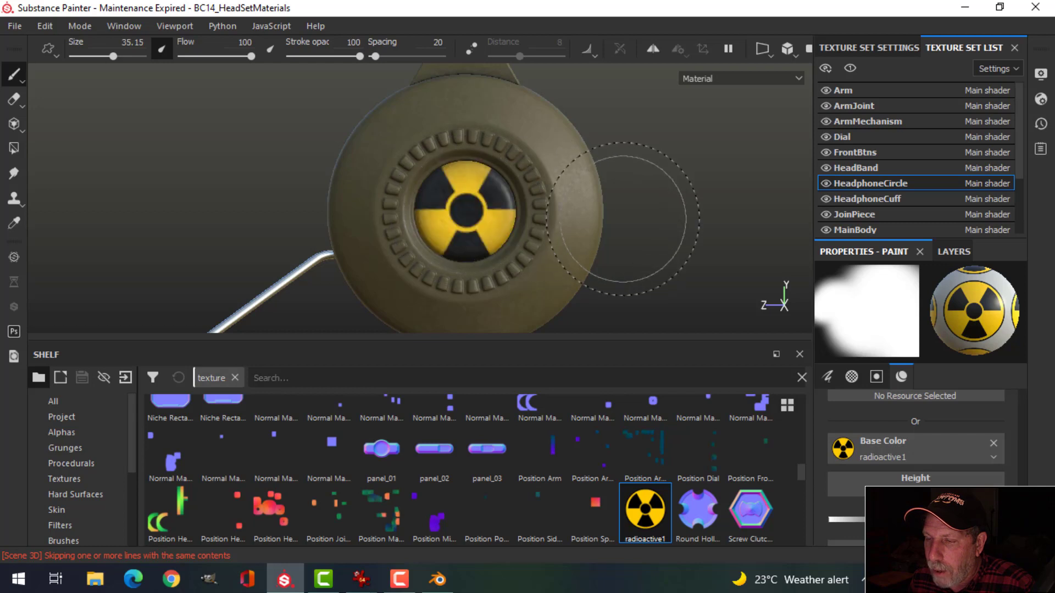
mouse_move(605, 236)
alt+mouse_down()
mouse_move(439, 245)
mouse_move(744, 238)
mouse_move(703, 235)
mouse_move(737, 225)
mouse_move(588, 247)
mouse_move(609, 223)
alt+mouse_up()
scroll(610, 231, down, 5)
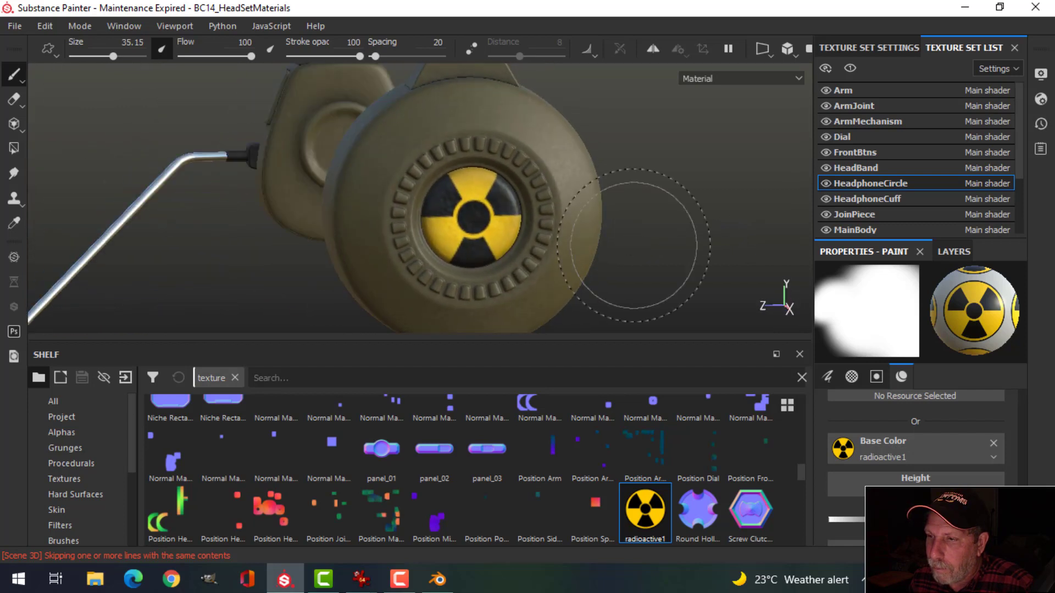
scroll(934, 434, down, 2)
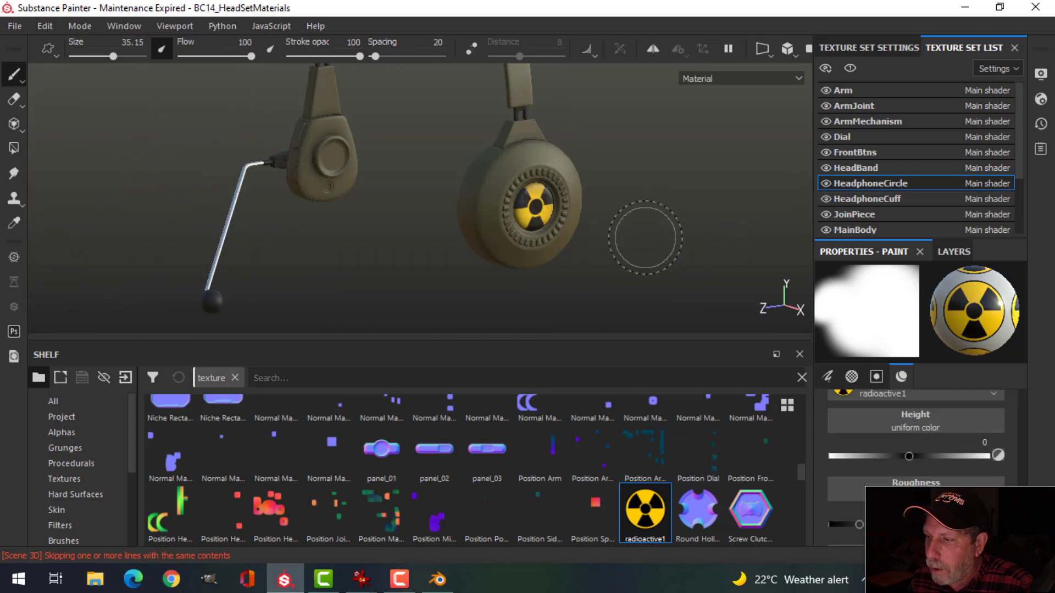
Step: Rename the radiation-symbol paint layer from Layer 1 to Decal and orbit to inspect it
click(959, 252)
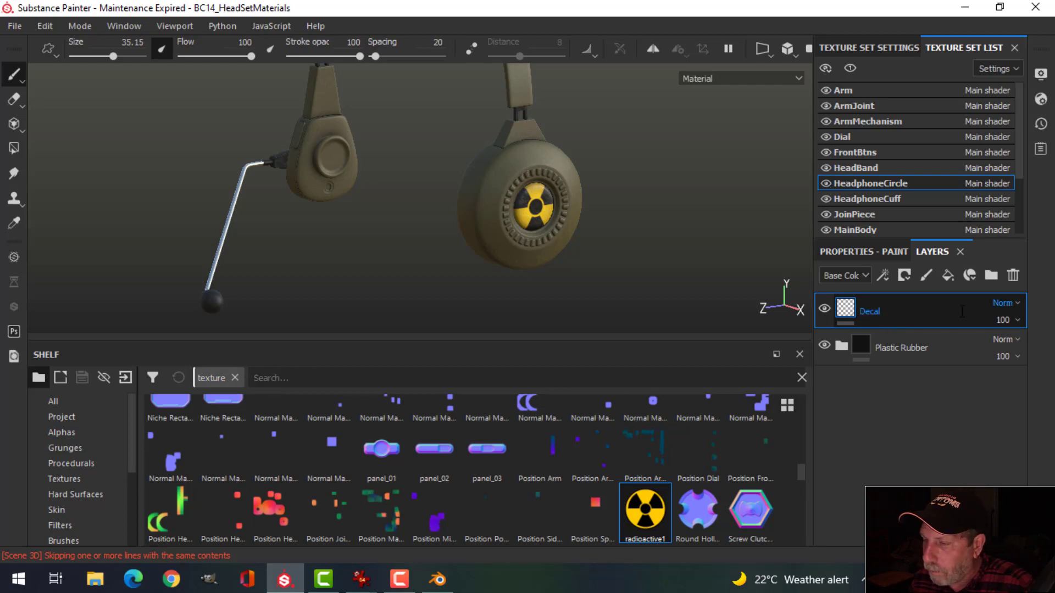
key(Return)
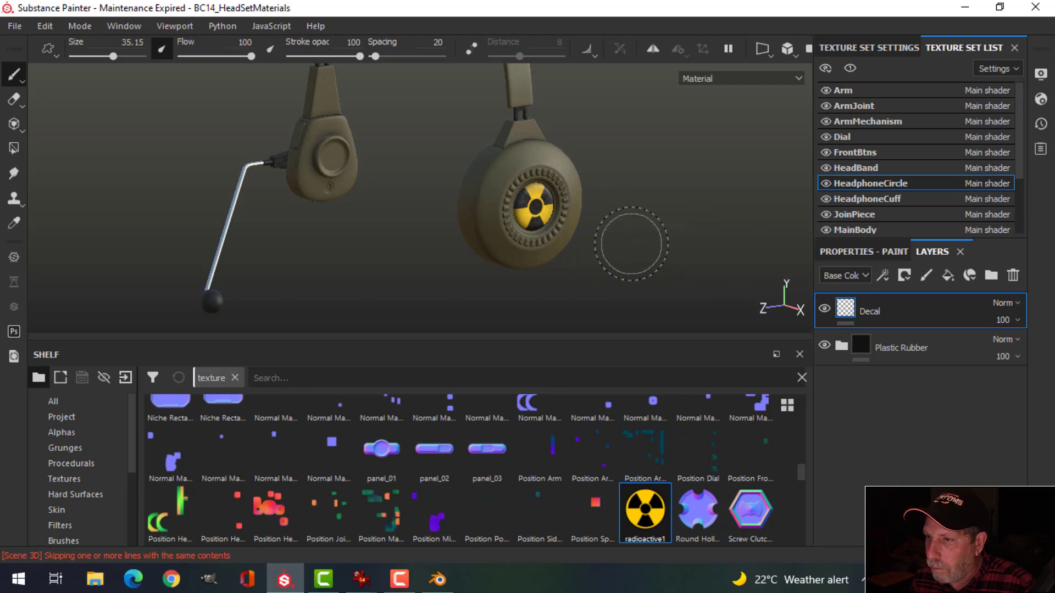
scroll(631, 243, up, 6)
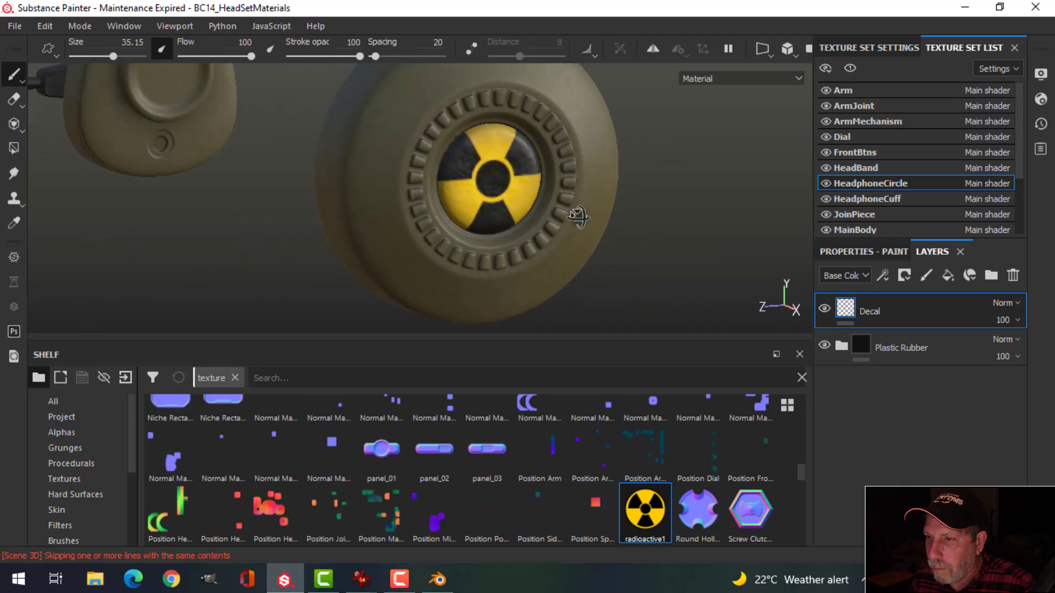
mouse_move(578, 217)
alt+mouse_down()
mouse_move(542, 212)
mouse_move(597, 232)
mouse_move(584, 242)
alt+mouse_up()
scroll(602, 240, down, 5)
alt+drag(584, 242, 607, 240)
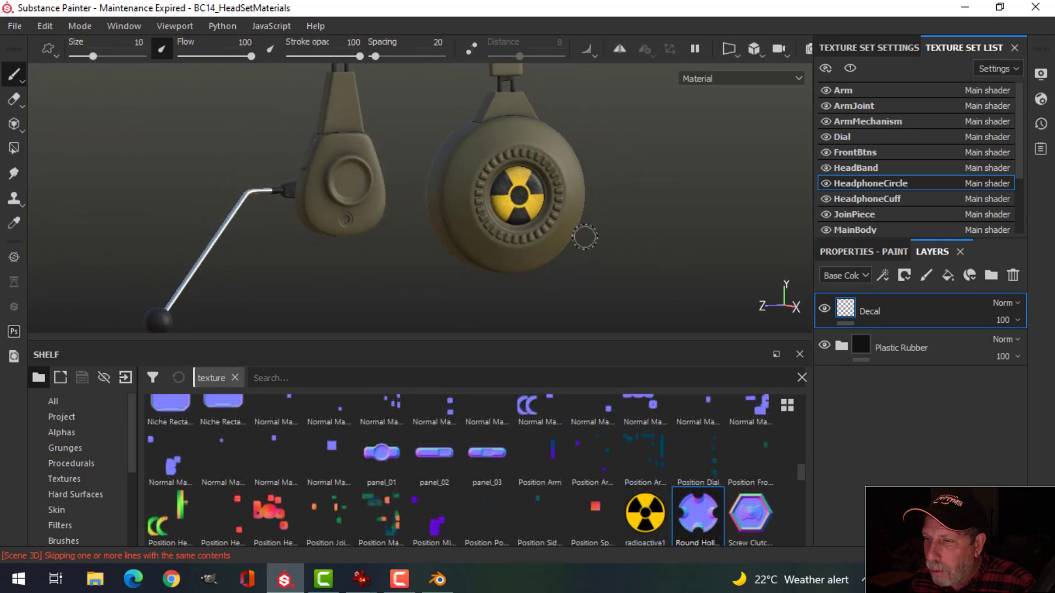
Step: Add a black mask to the Decal layer with a generator effect
right_click(882, 311)
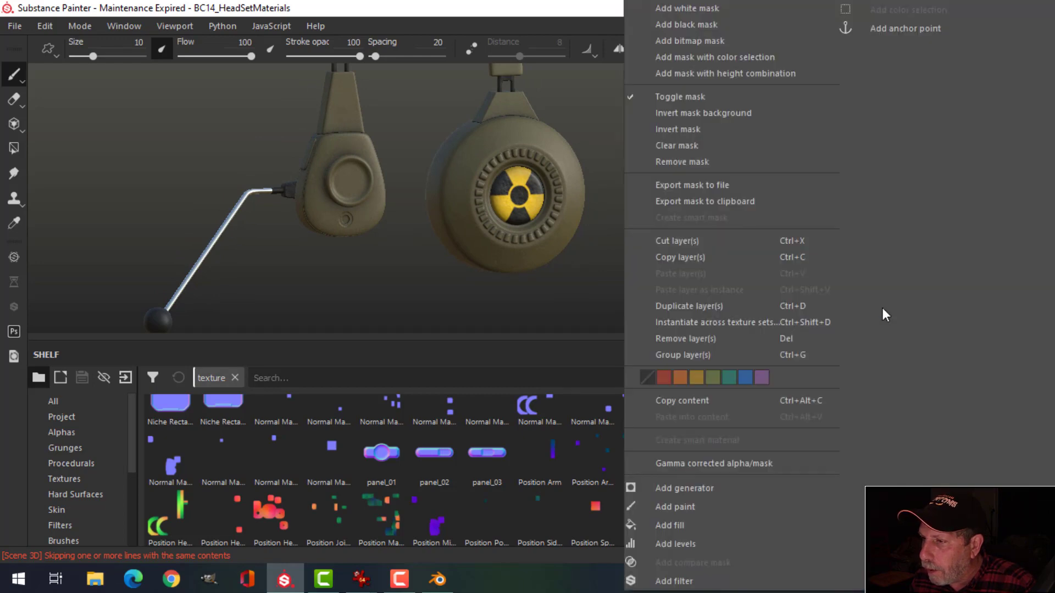
click(695, 25)
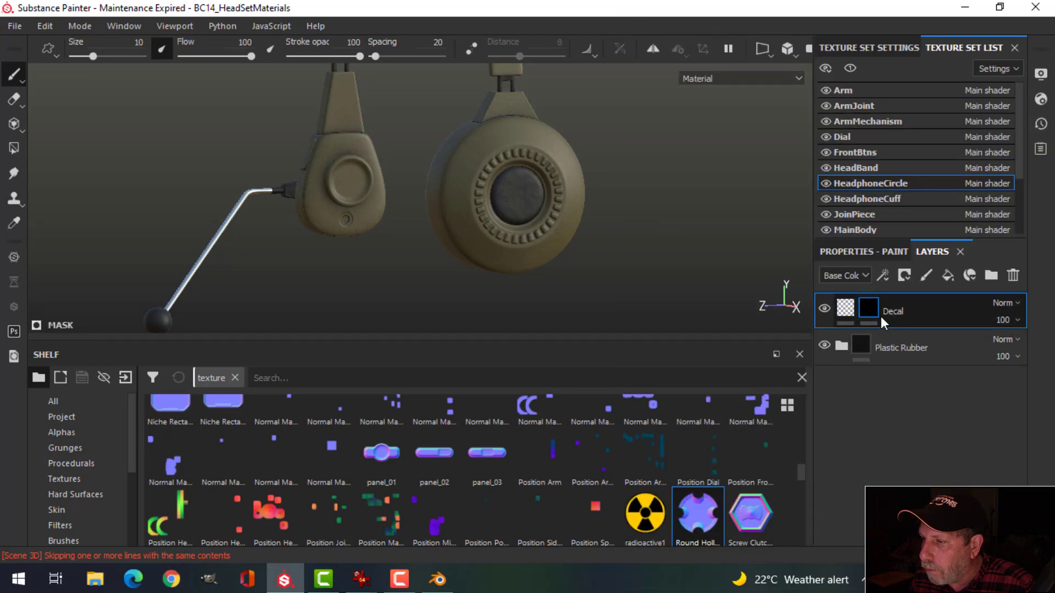
click(891, 274)
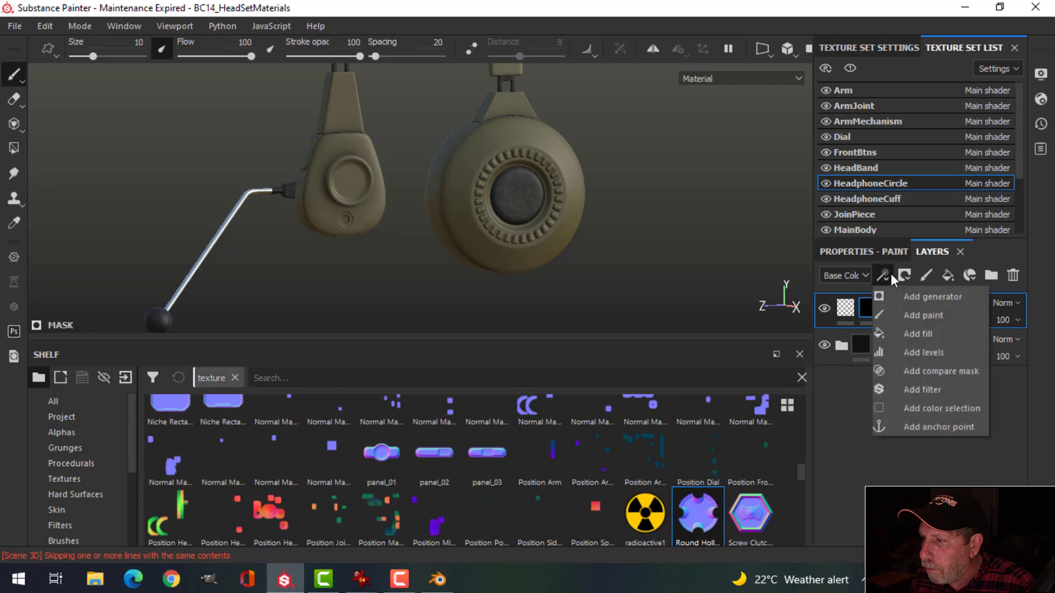
click(905, 300)
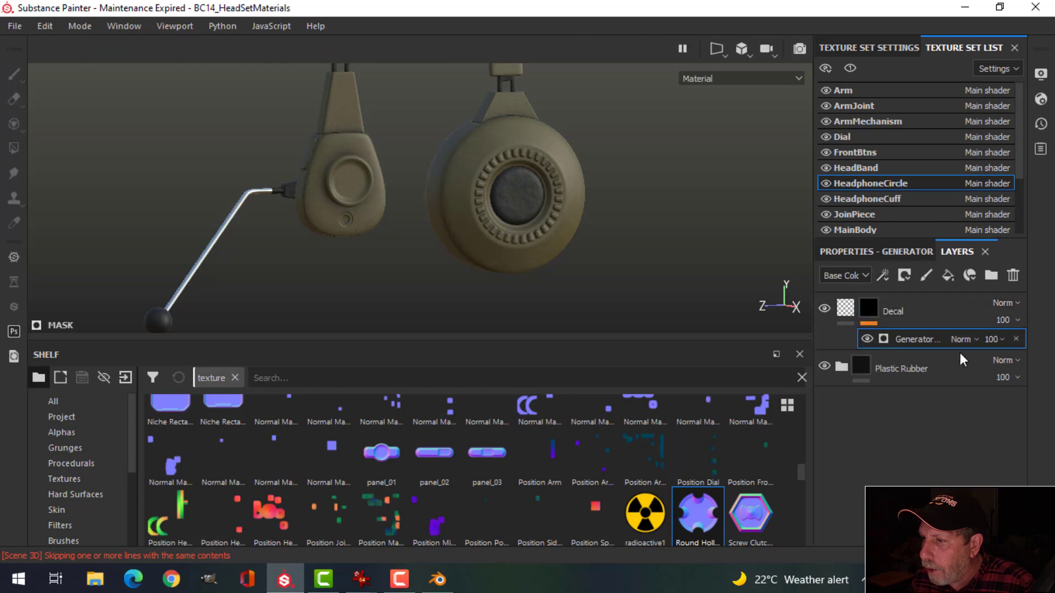
click(885, 251)
Step: Search the generators for 'grunge' and assign Grunge Dirt Scratched to the Decal mask
click(923, 298)
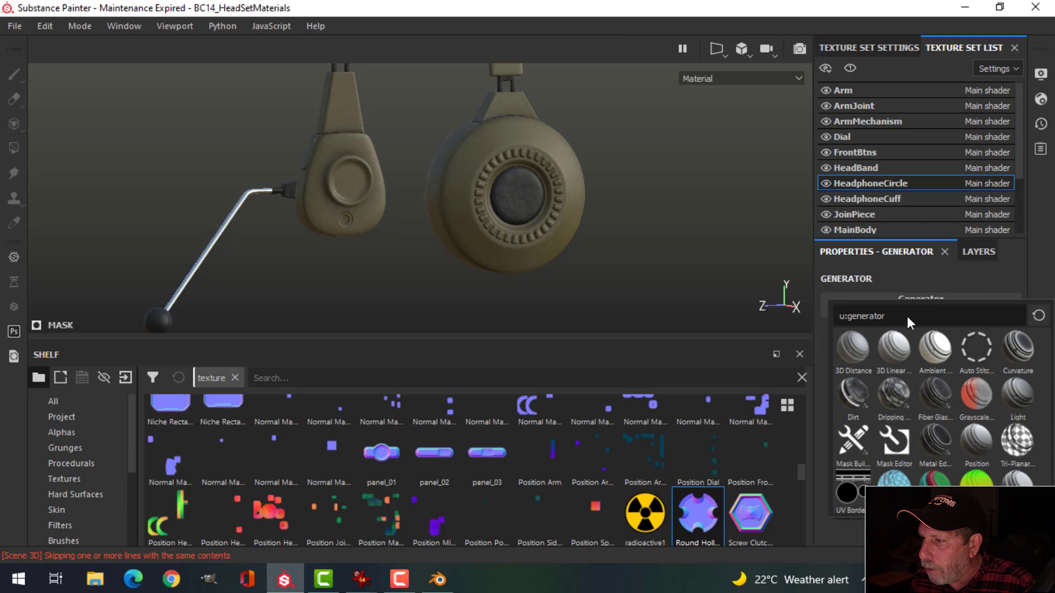
text(gr)
mouse_move(1019, 351)
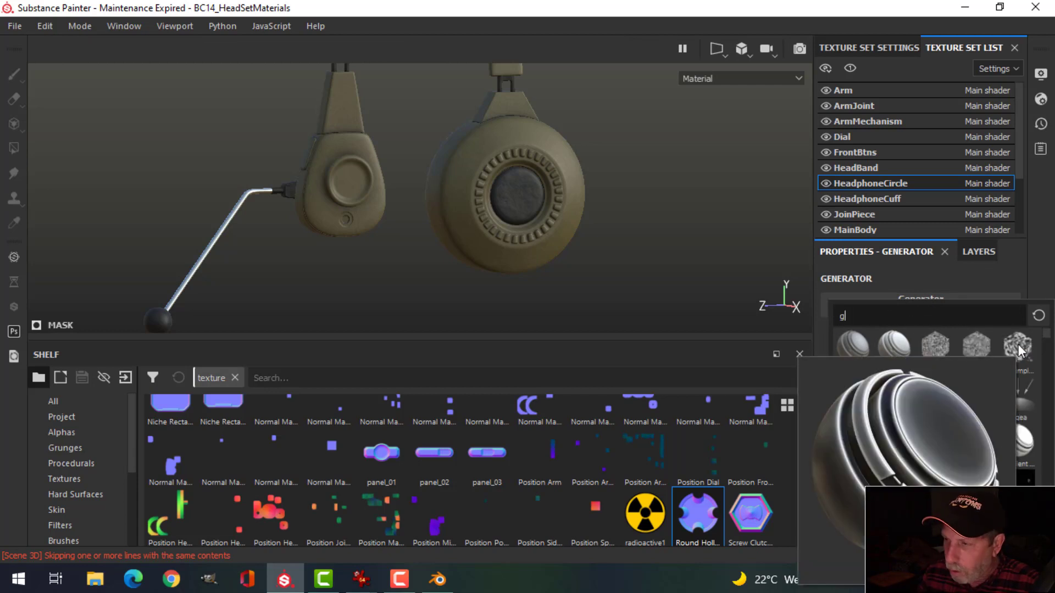
text(unge)
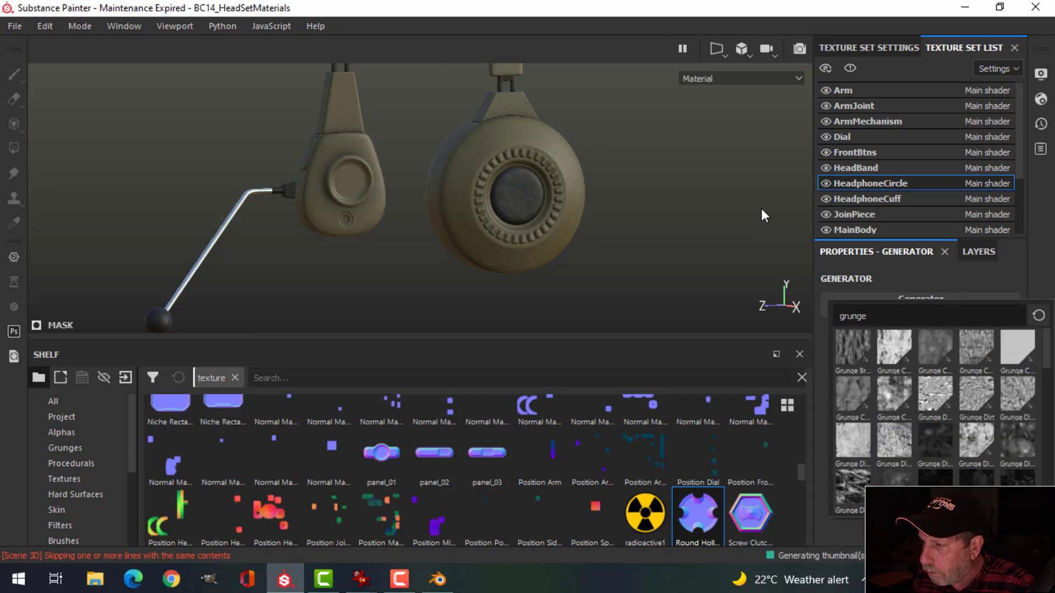
mouse_move(898, 438)
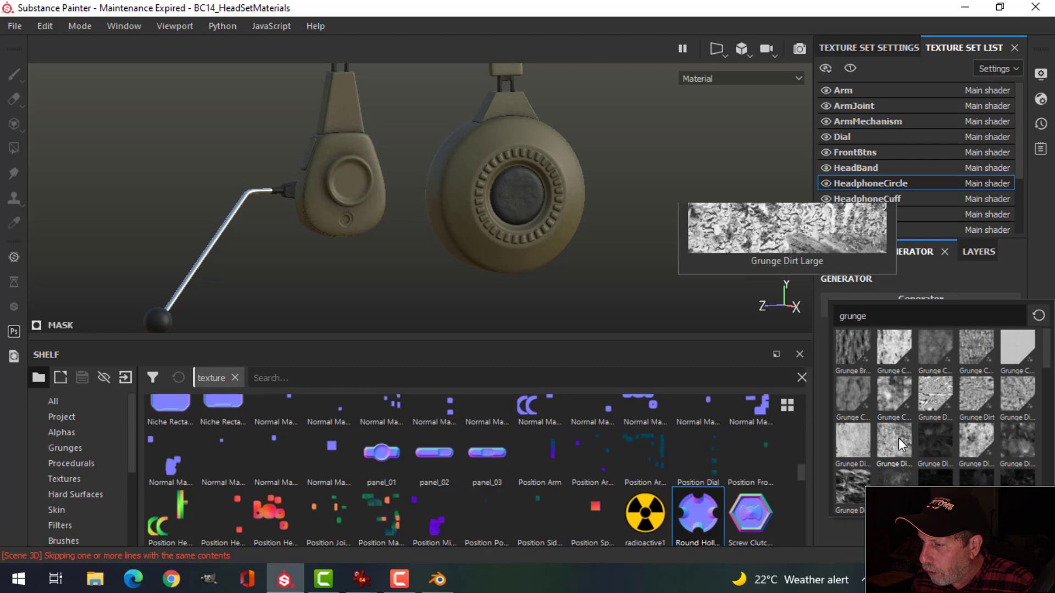
mouse_move(981, 443)
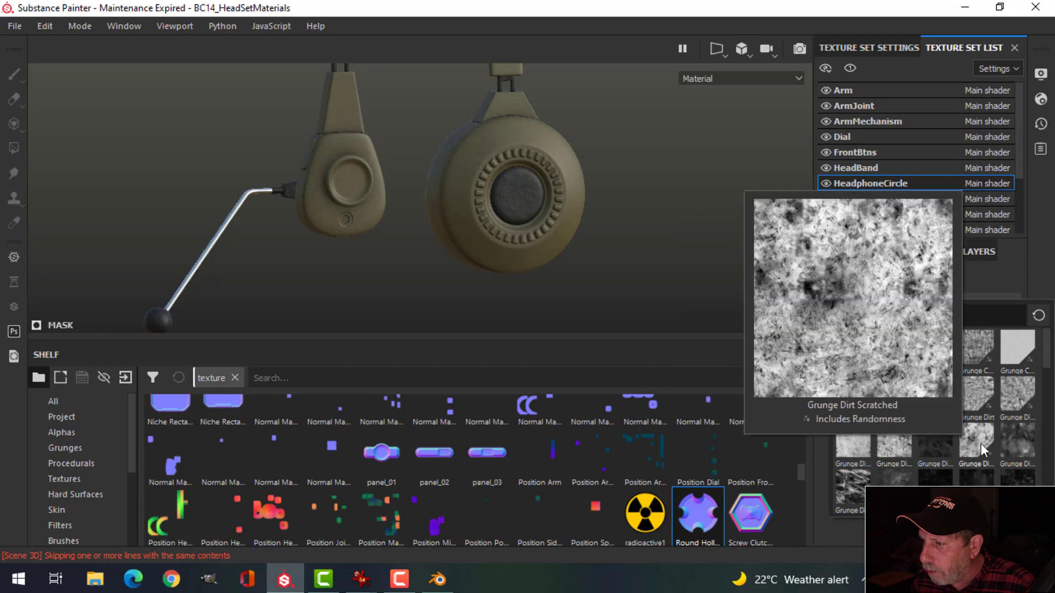
mouse_move(863, 494)
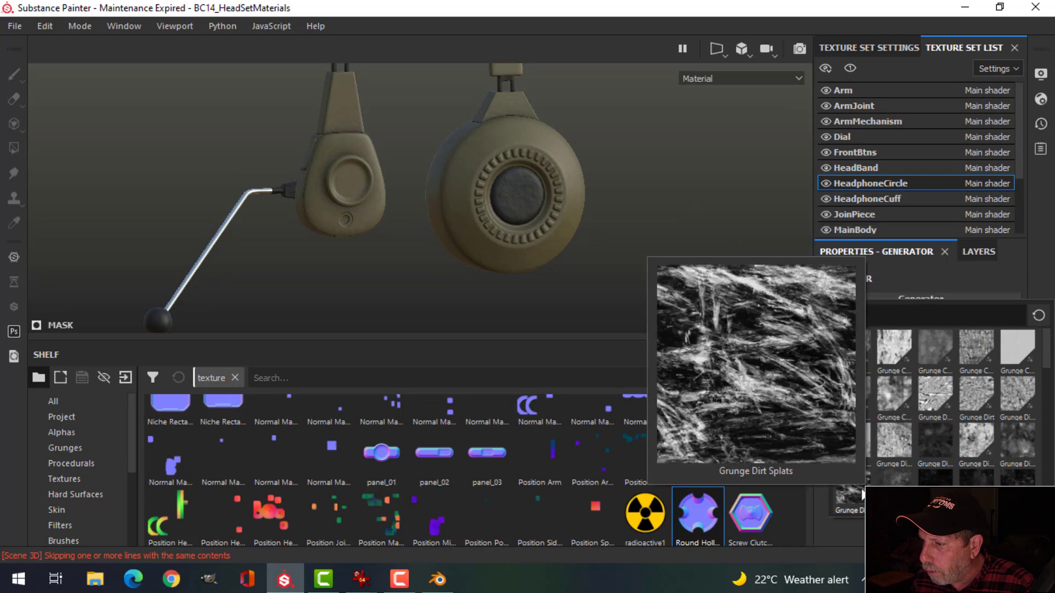
click(974, 447)
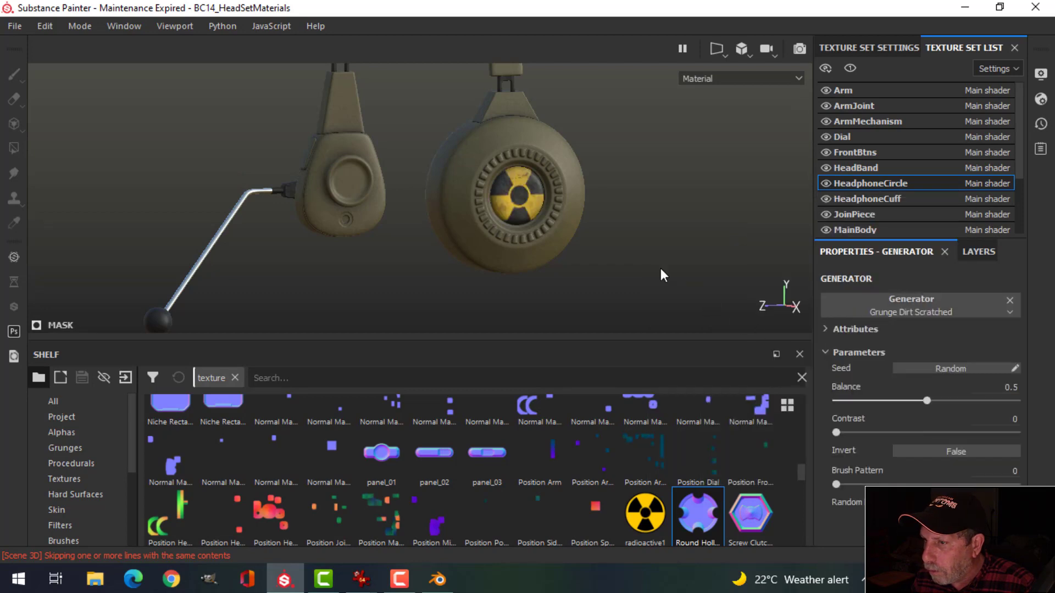
Step: Zoom and orbit to check the scratched radiation decal, then select the HeadphoneCuff texture set
scroll(563, 222, up, 5)
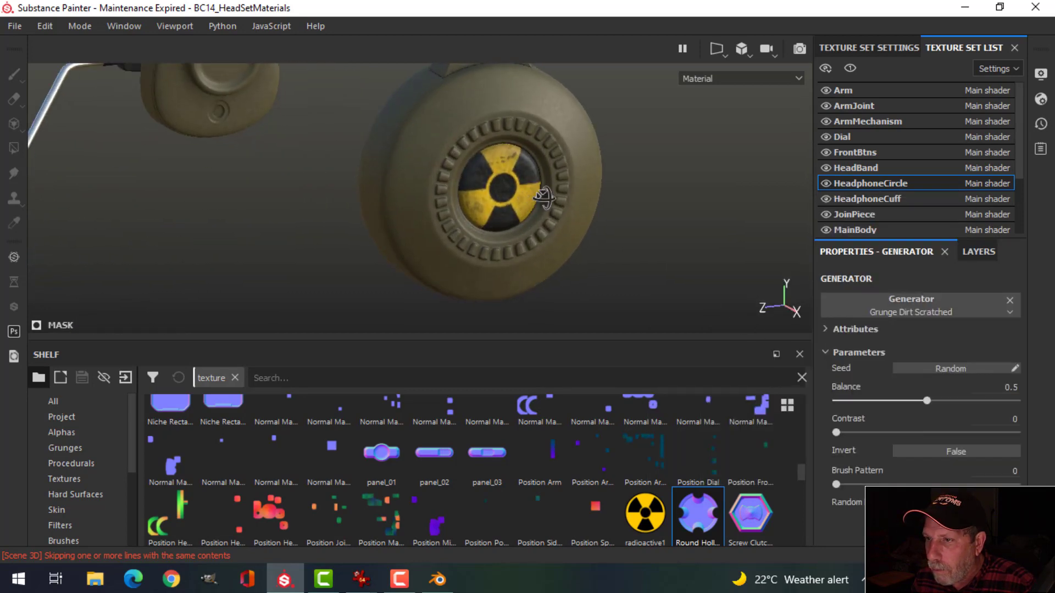
scroll(557, 229, down, 5)
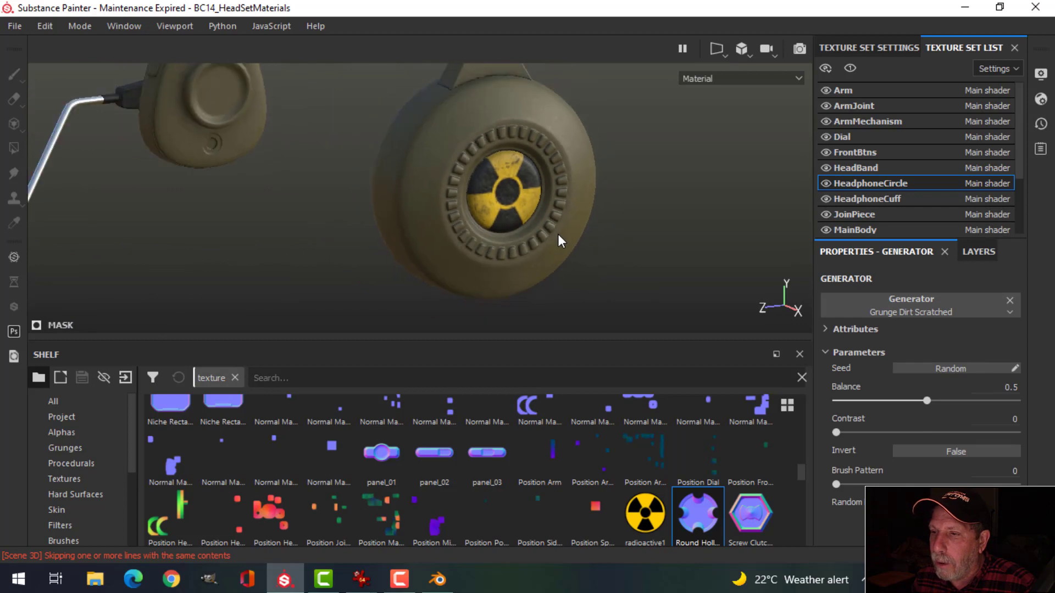
alt+drag(558, 234, 525, 256)
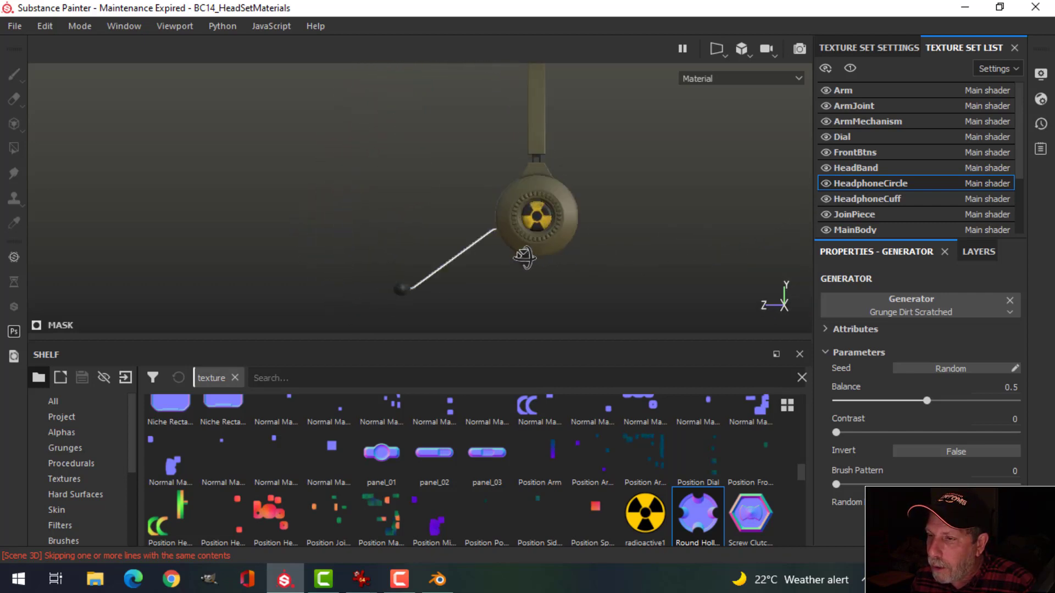
alt+scroll(596, 231, up, 4)
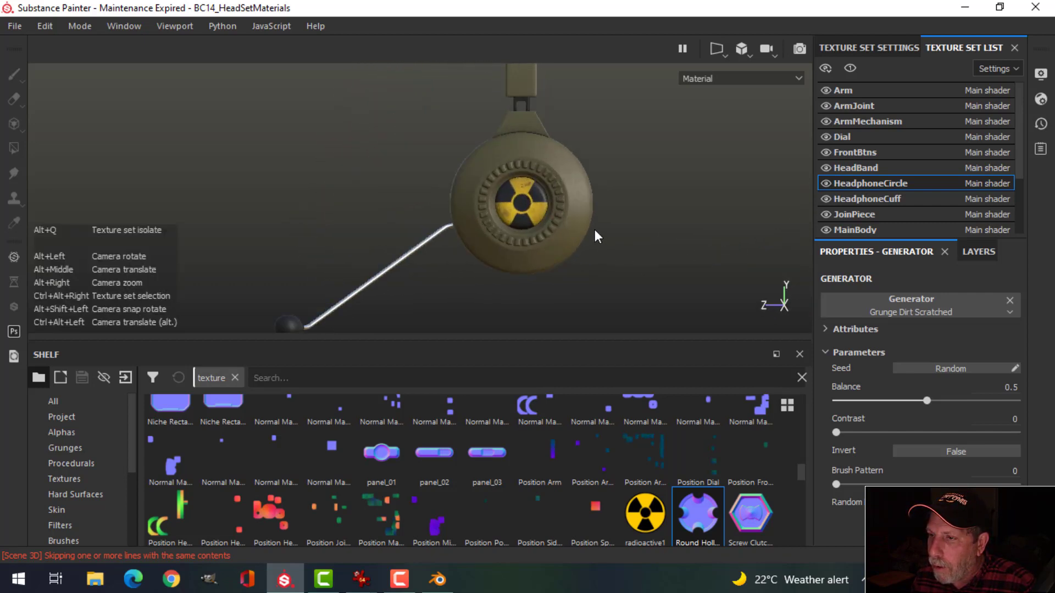
alt+scroll(594, 227, up, 2)
click(867, 199)
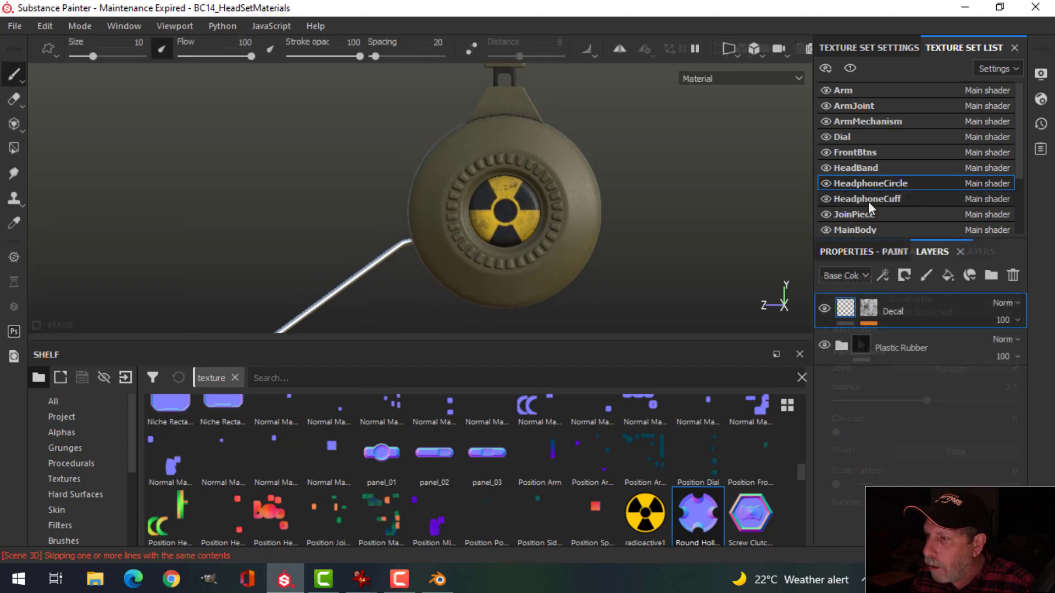
Step: Collapse the Plastic Grainy Soft folder and add a black-masked fill layer above it
click(842, 310)
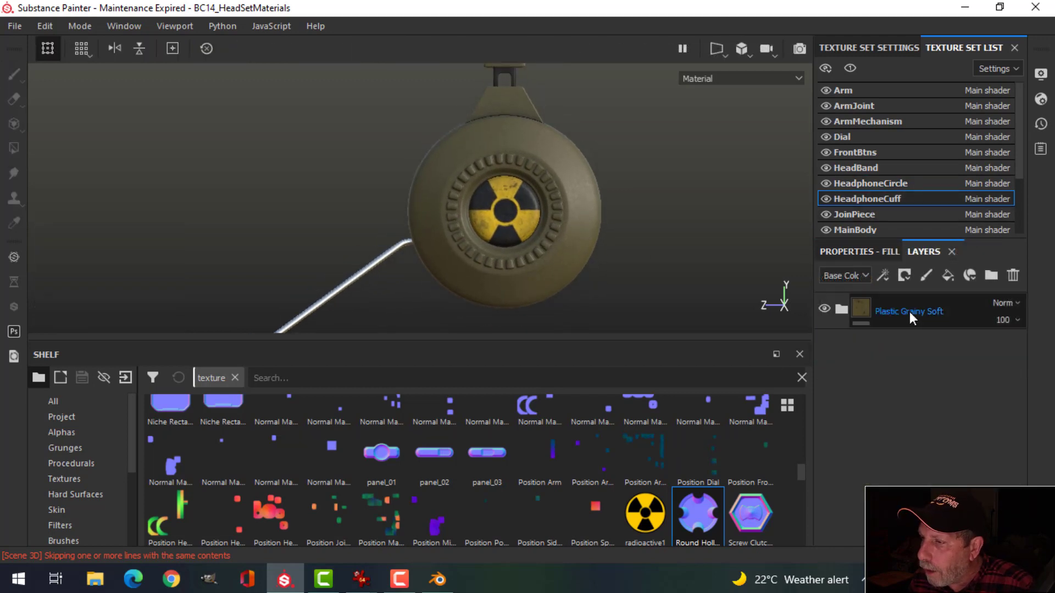
click(972, 318)
click(947, 275)
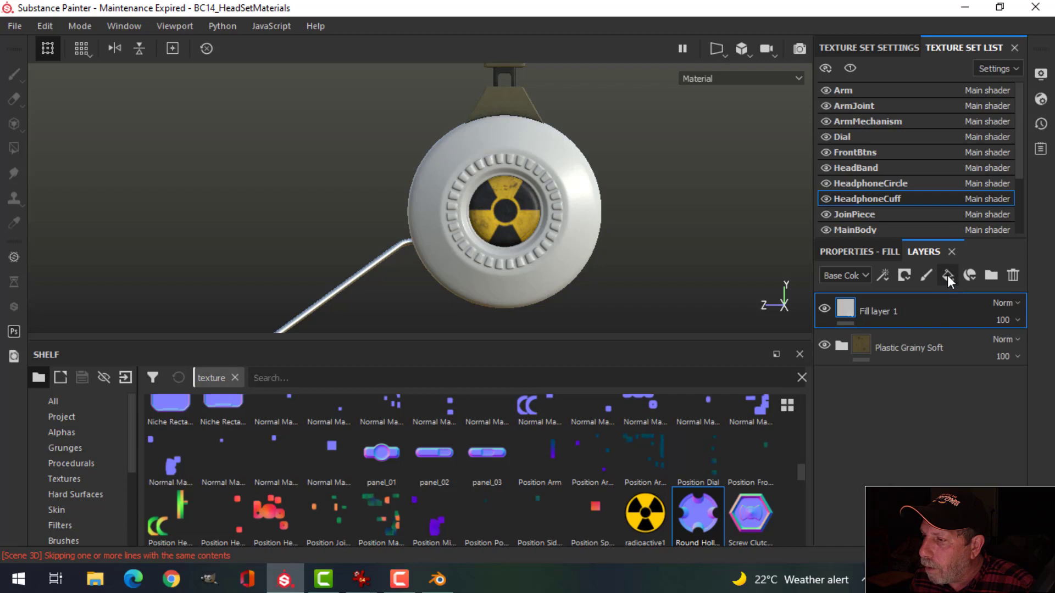
click(904, 275)
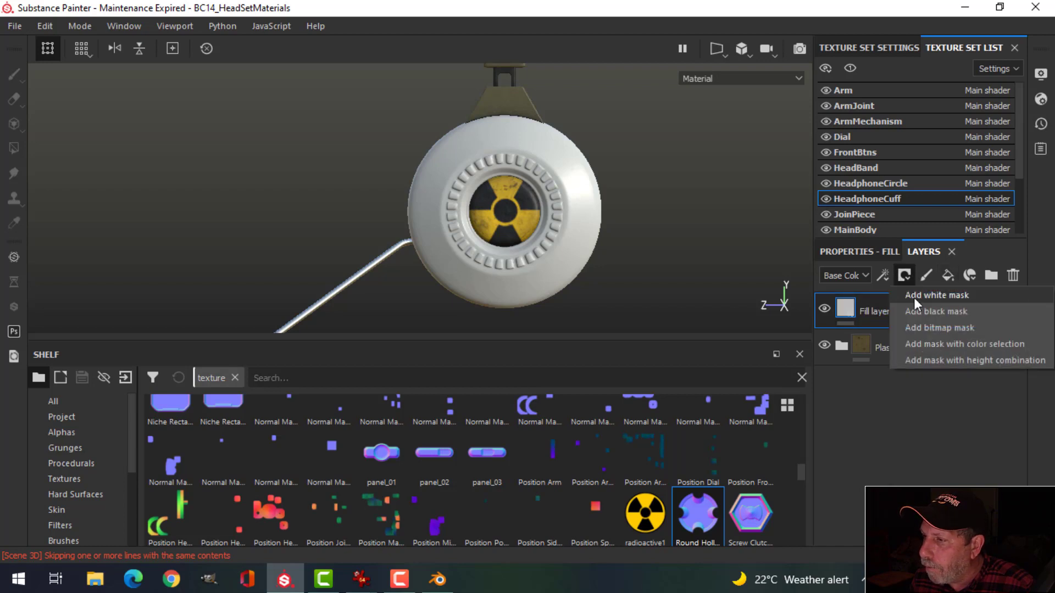
click(919, 307)
Step: Limit the fill layer to the height channel at -0.2271 and select its mask for painting
click(846, 308)
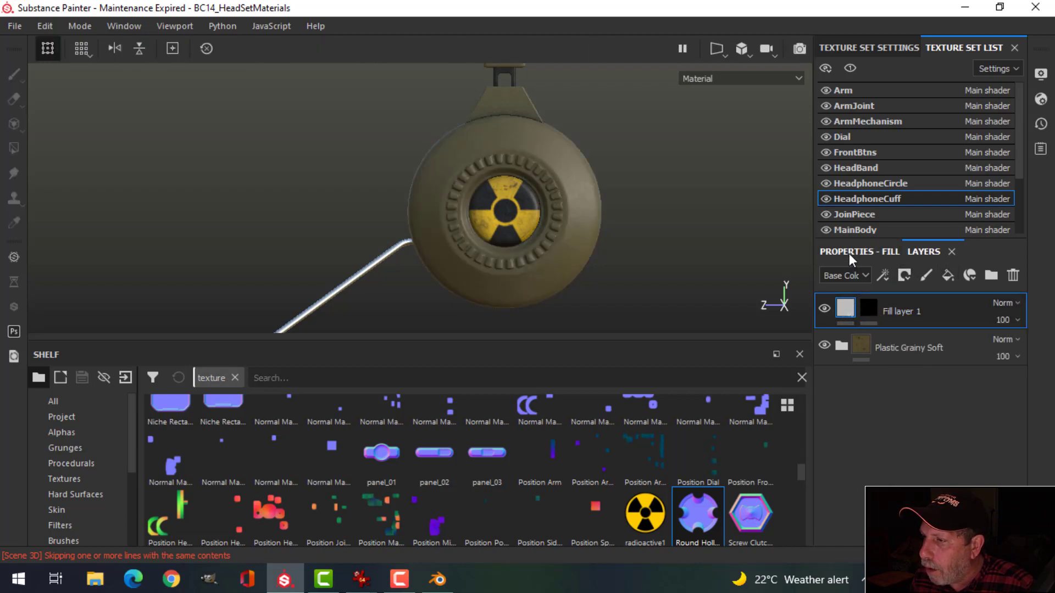
click(849, 252)
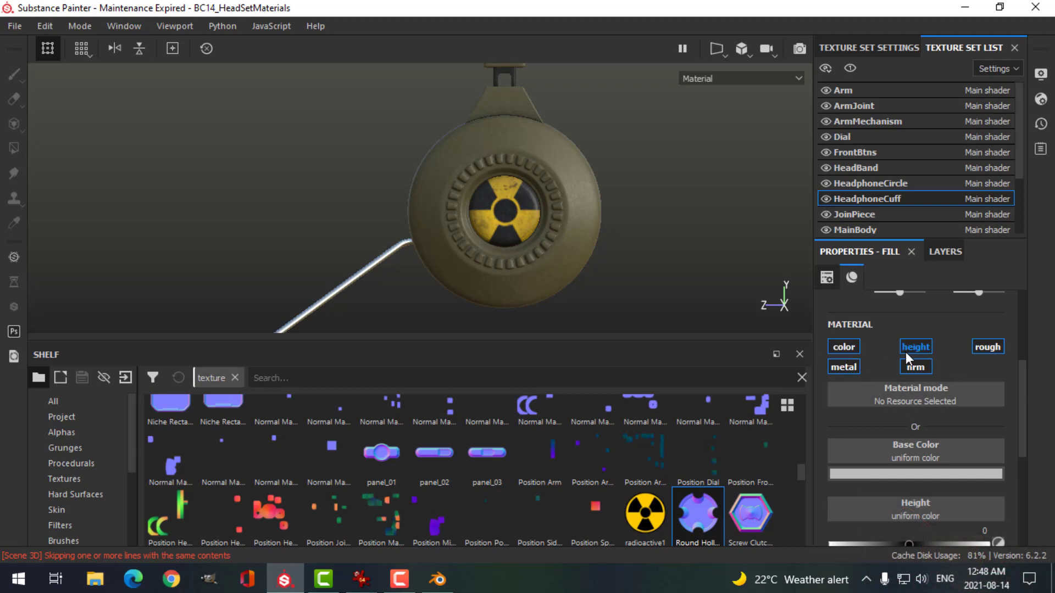
click(915, 347)
drag(910, 488, 892, 487)
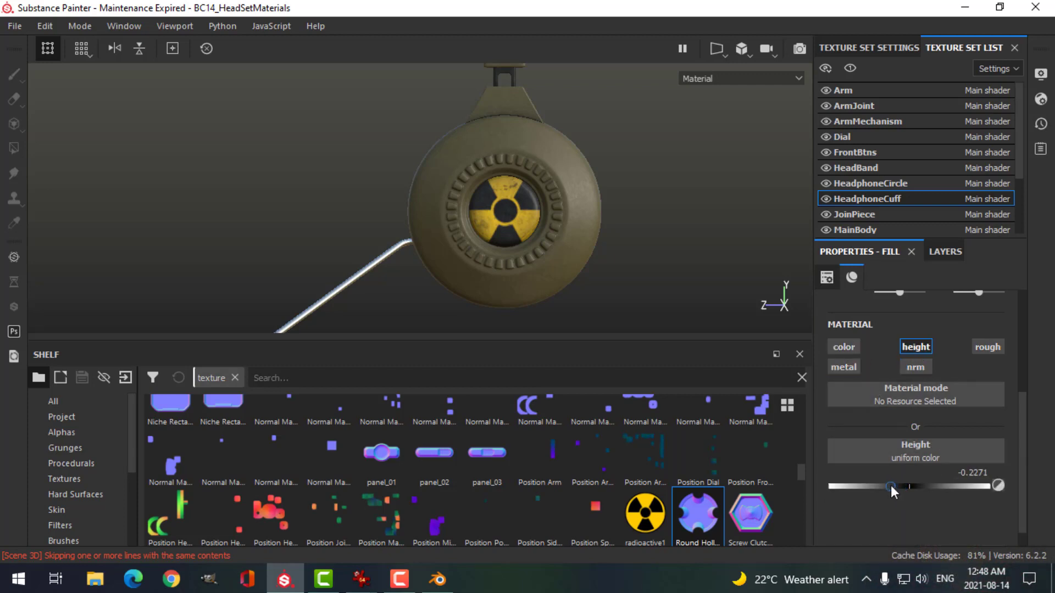
click(945, 253)
click(869, 308)
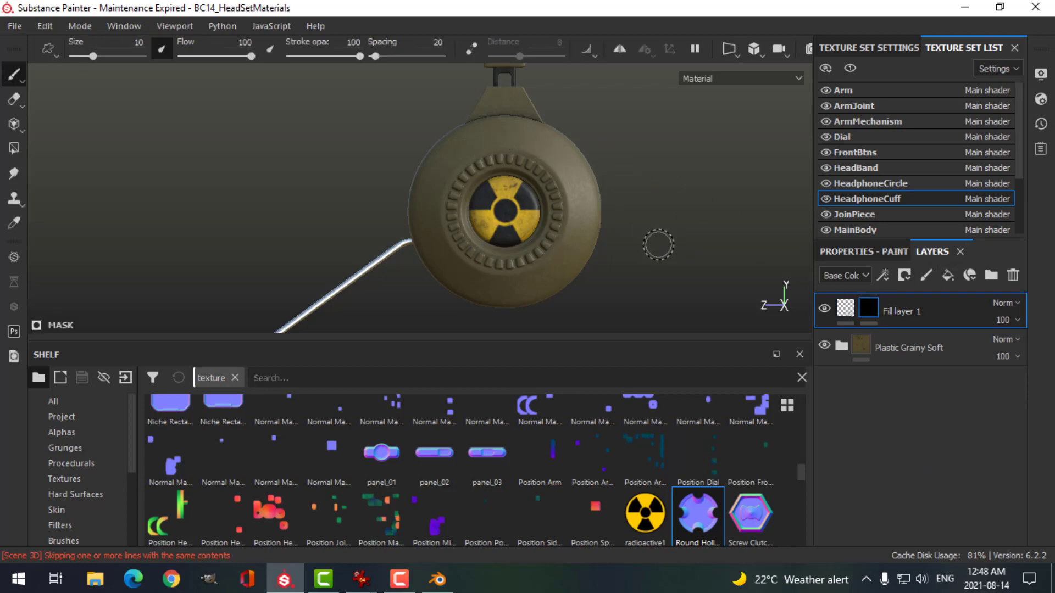
middle_drag(636, 231, 652, 221)
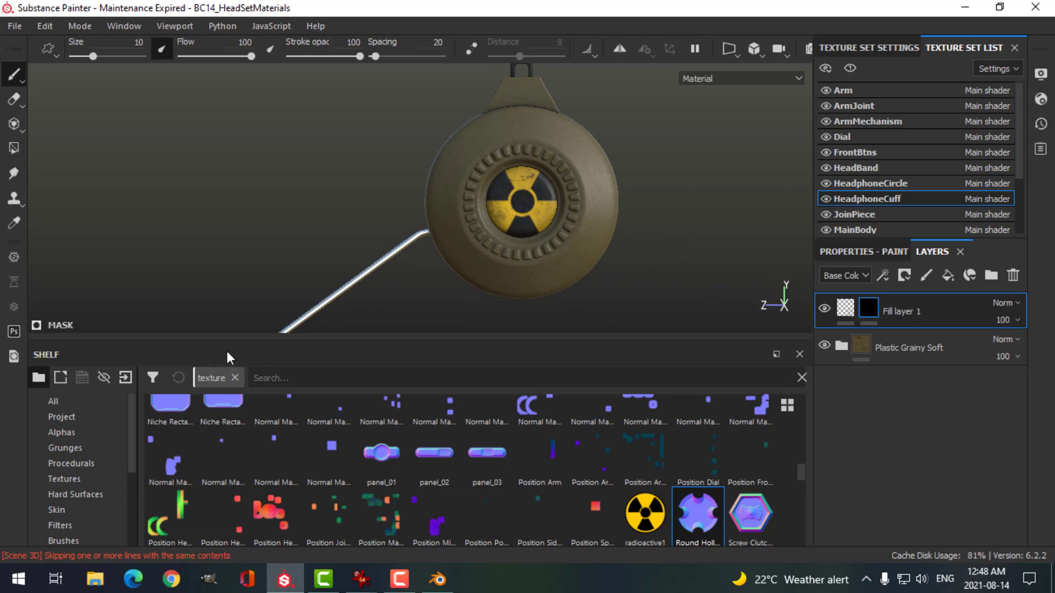
Step: Search the Alphas shelf for 'circle' and pick the Shape Border Circle alpha
click(62, 433)
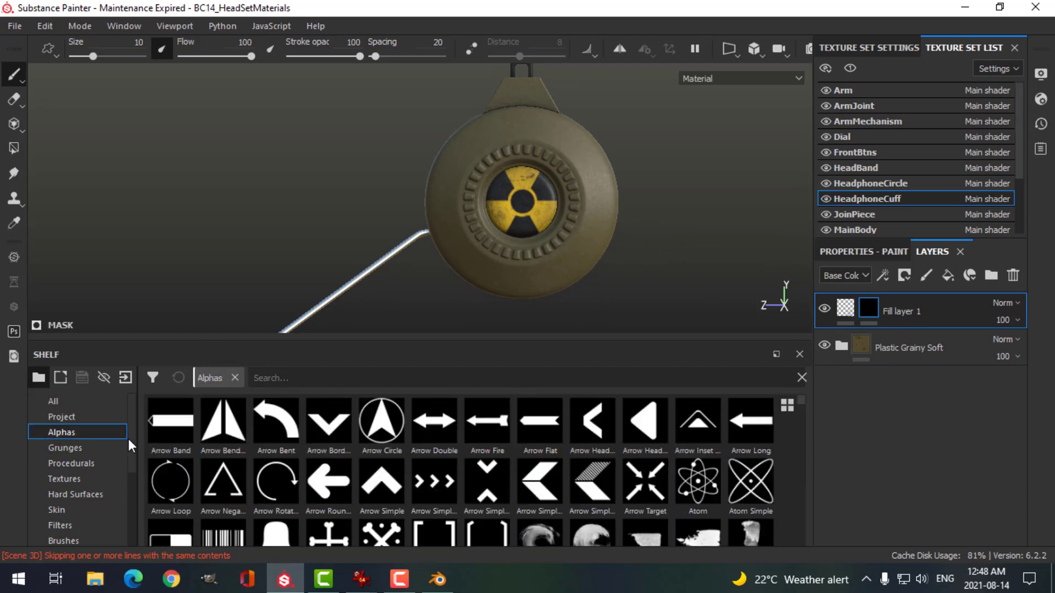
click(373, 378)
text(circle)
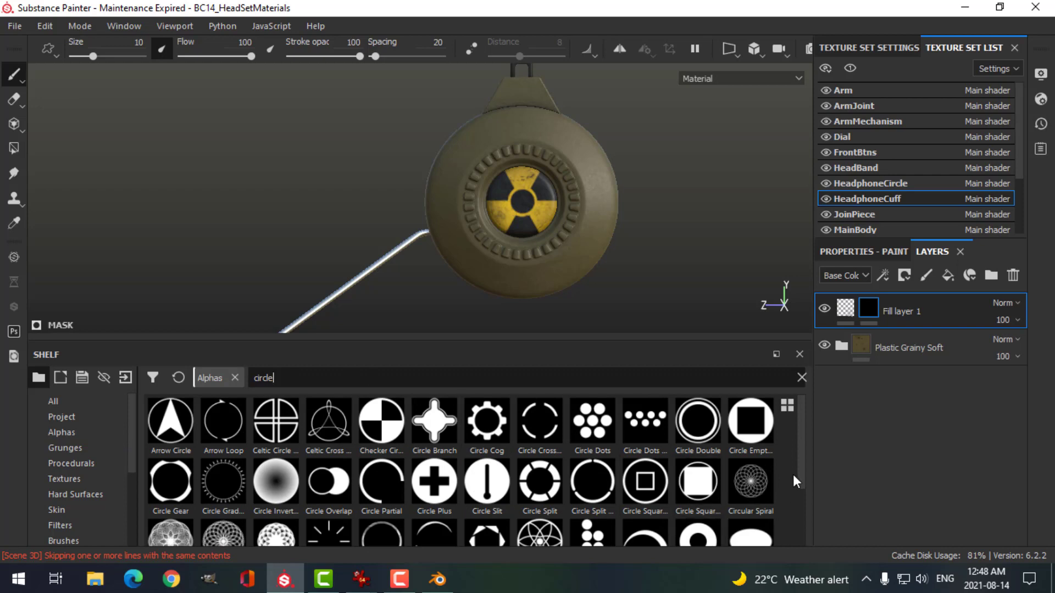
drag(800, 453, 799, 484)
click(697, 489)
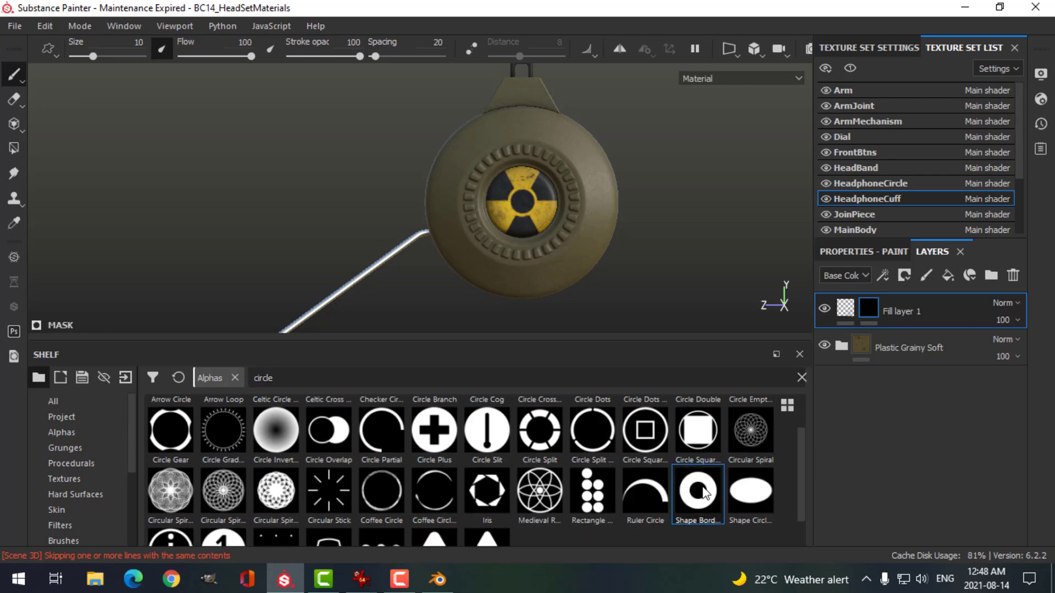
Step: Set the brush's border width to 1 and its size to 3.87
click(862, 252)
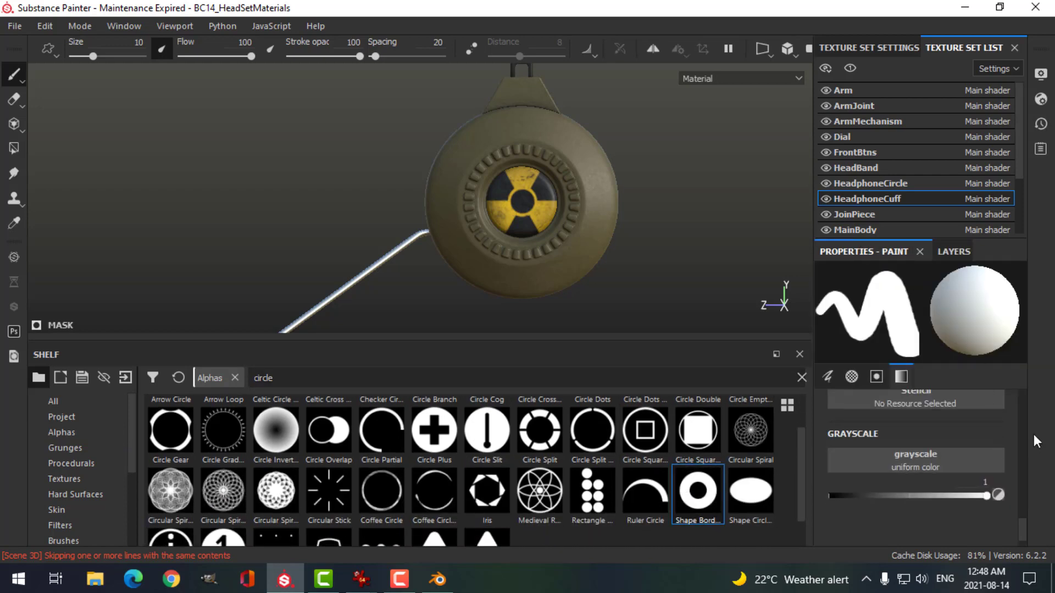
mouse_move(1023, 530)
mouse_down()
mouse_move(1030, 484)
mouse_move(1000, 503)
mouse_up()
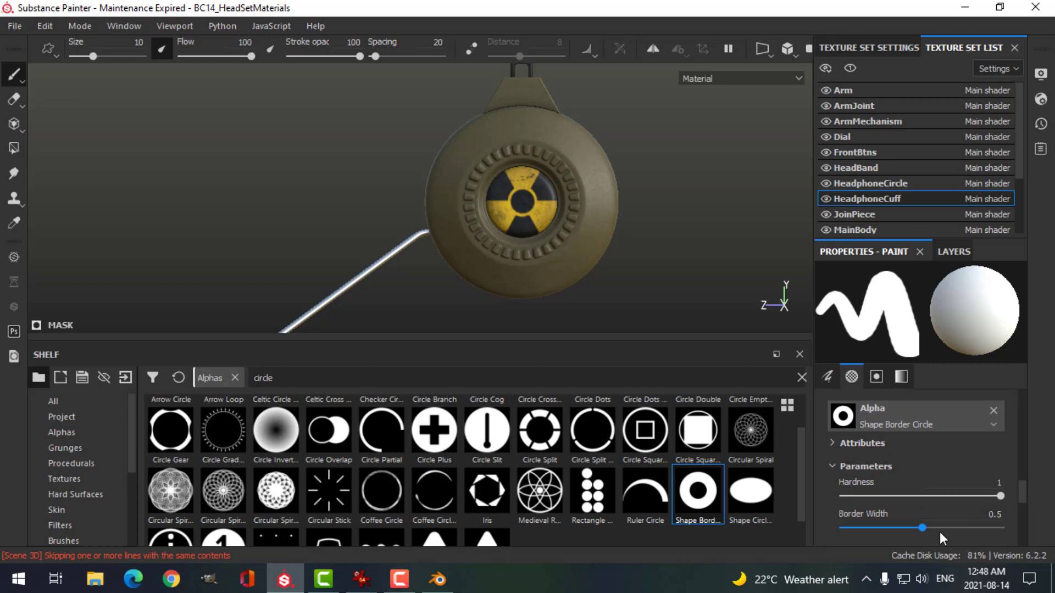
drag(922, 530, 1018, 522)
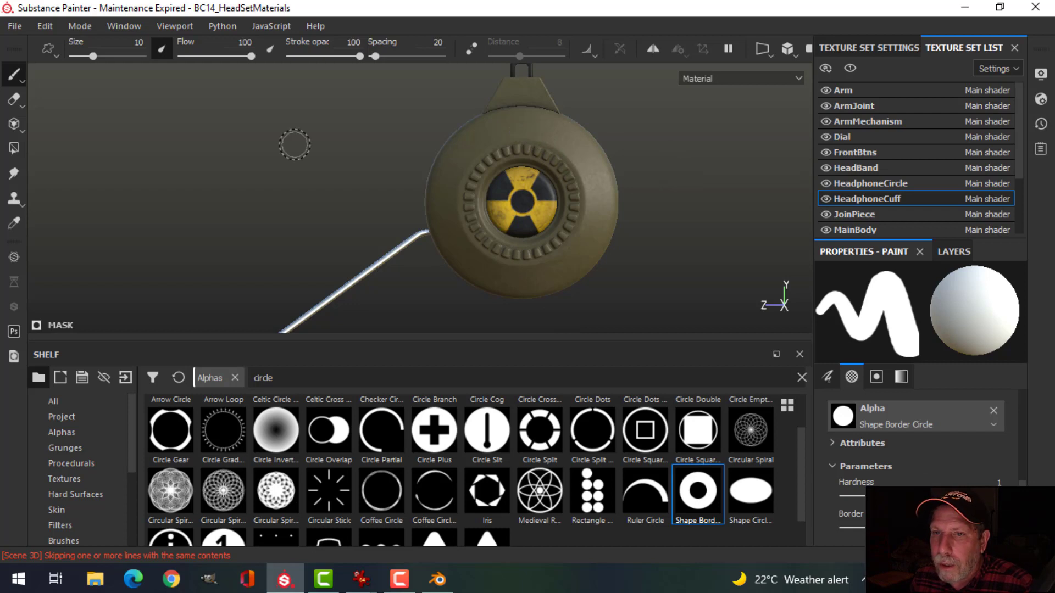
drag(96, 57, 85, 55)
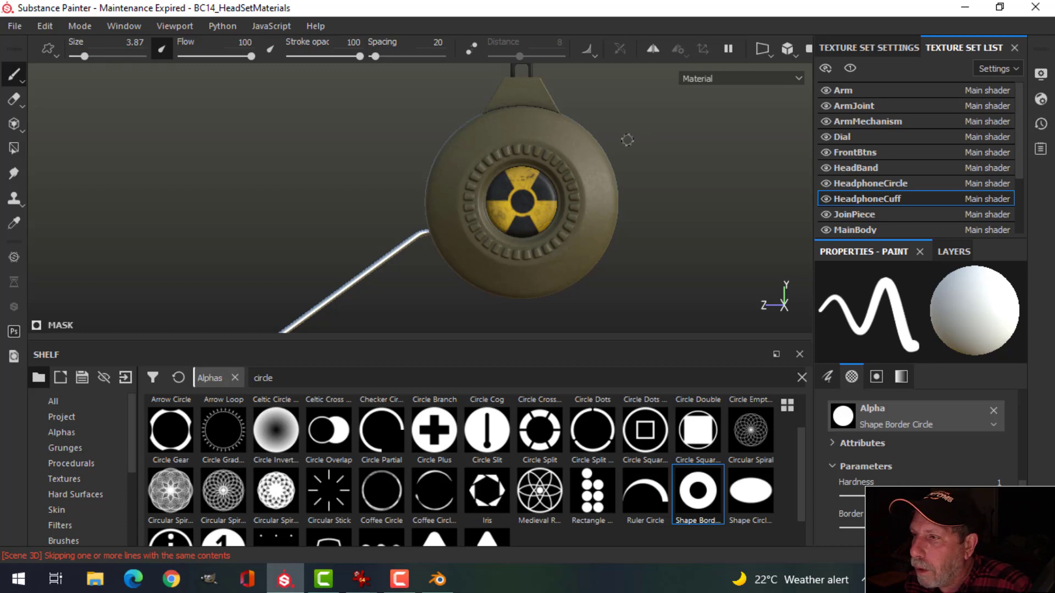
Step: Enable radial symmetry with a 360-degree angle span and a count of 12
click(650, 45)
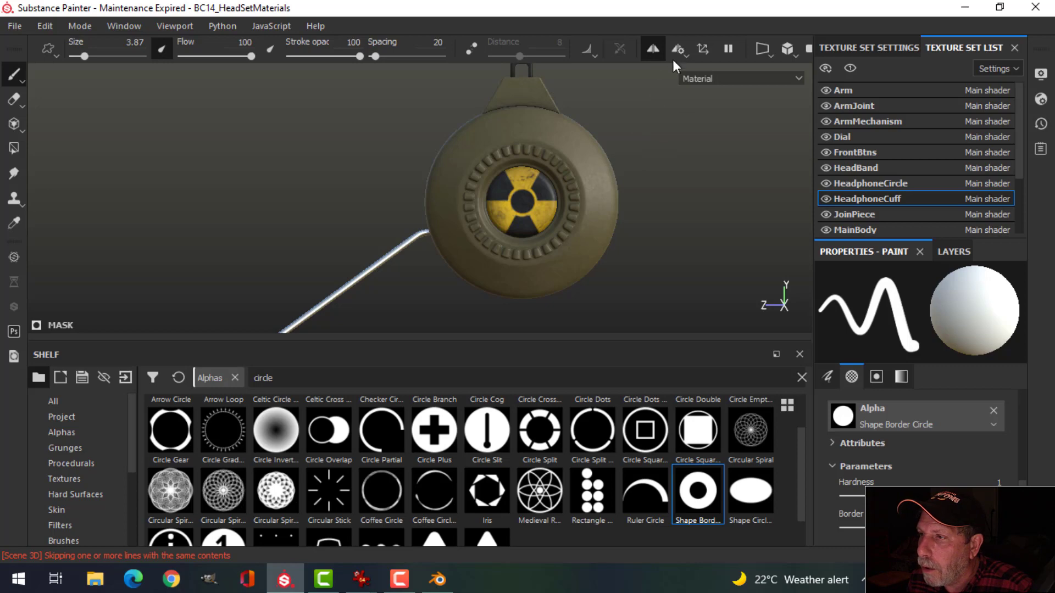
click(677, 50)
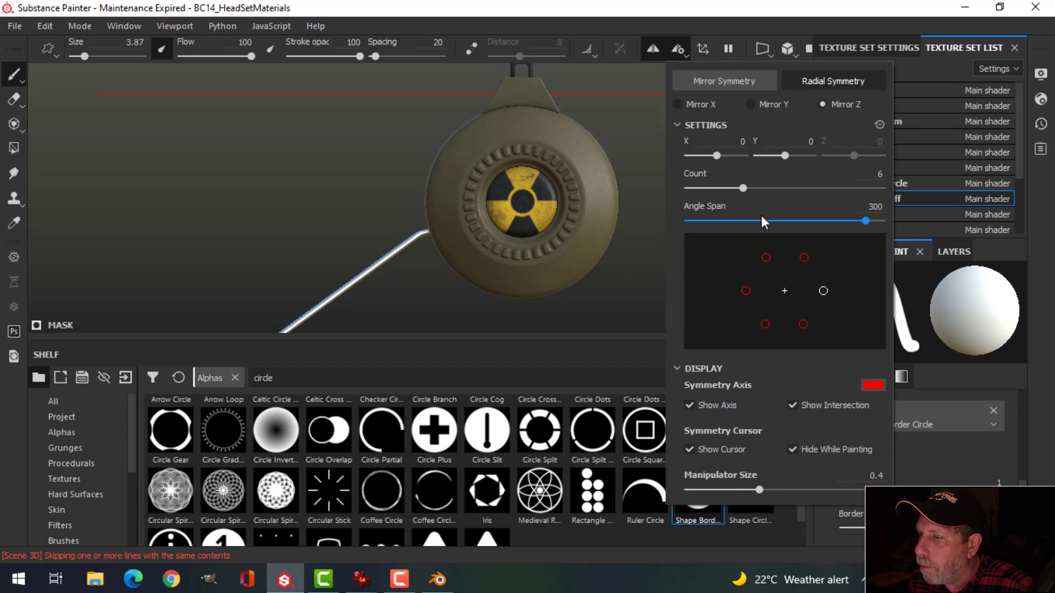
drag(865, 220, 901, 219)
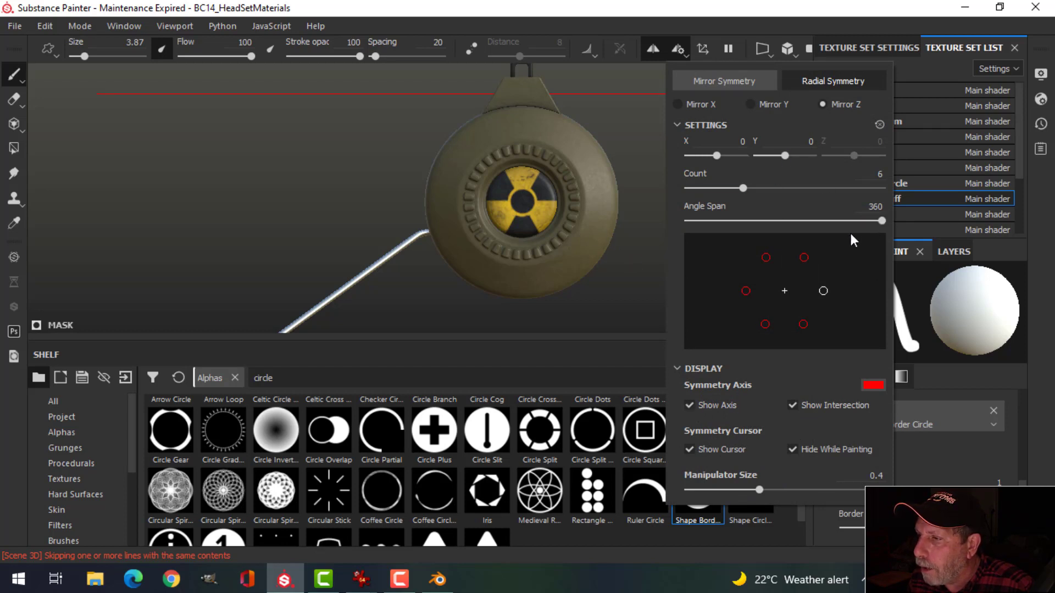
drag(742, 189, 826, 195)
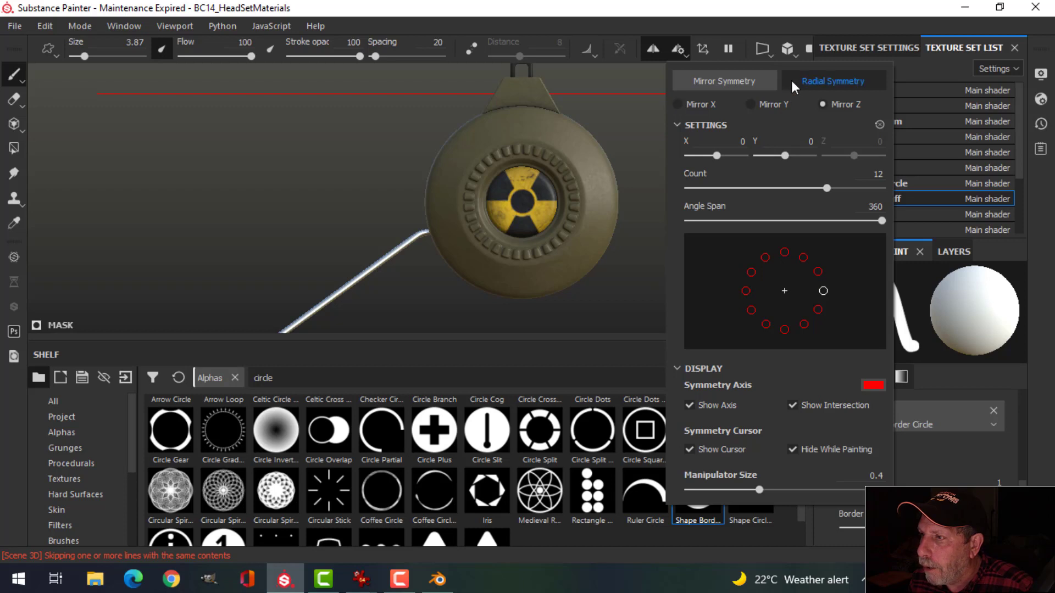
click(705, 48)
Step: Drag the symmetry centre across and down onto the radioactive earcup
alt+drag(476, 137, 598, 167)
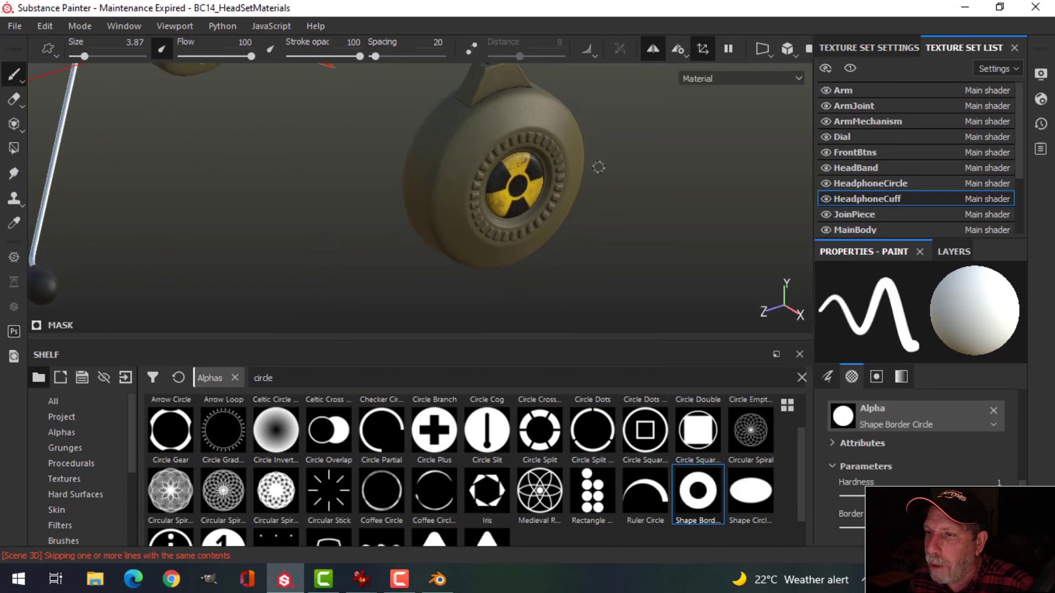
scroll(505, 194, down, 6)
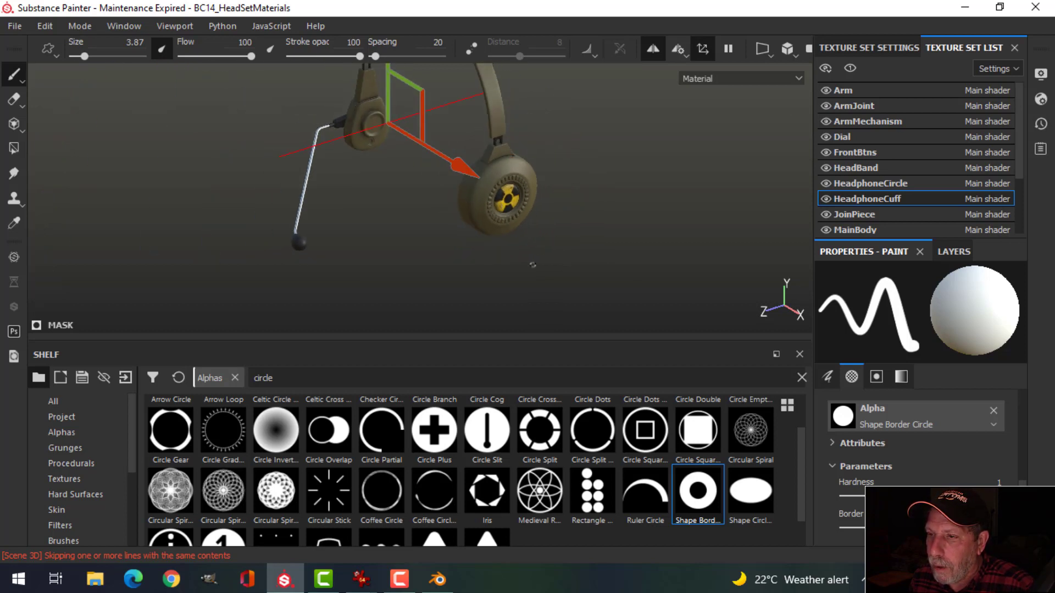
alt+middle_drag(526, 264, 471, 273)
alt+drag(453, 268, 553, 254)
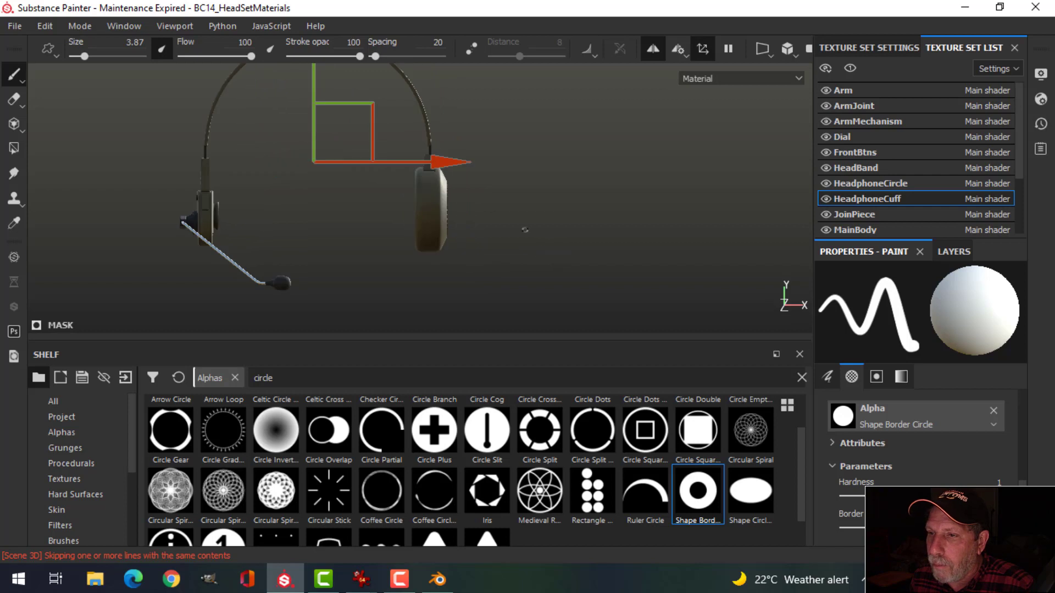
mouse_move(465, 166)
mouse_down()
mouse_move(563, 178)
mouse_move(591, 245)
mouse_move(447, 245)
mouse_move(394, 224)
mouse_move(439, 211)
mouse_up()
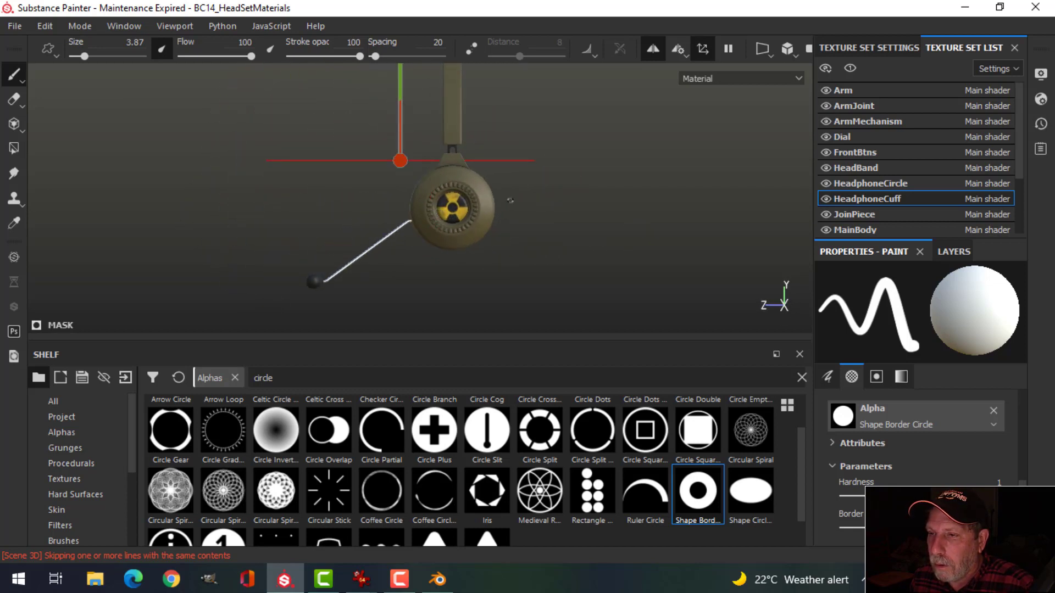
alt+middle_drag(510, 201, 551, 266)
drag(430, 86, 438, 131)
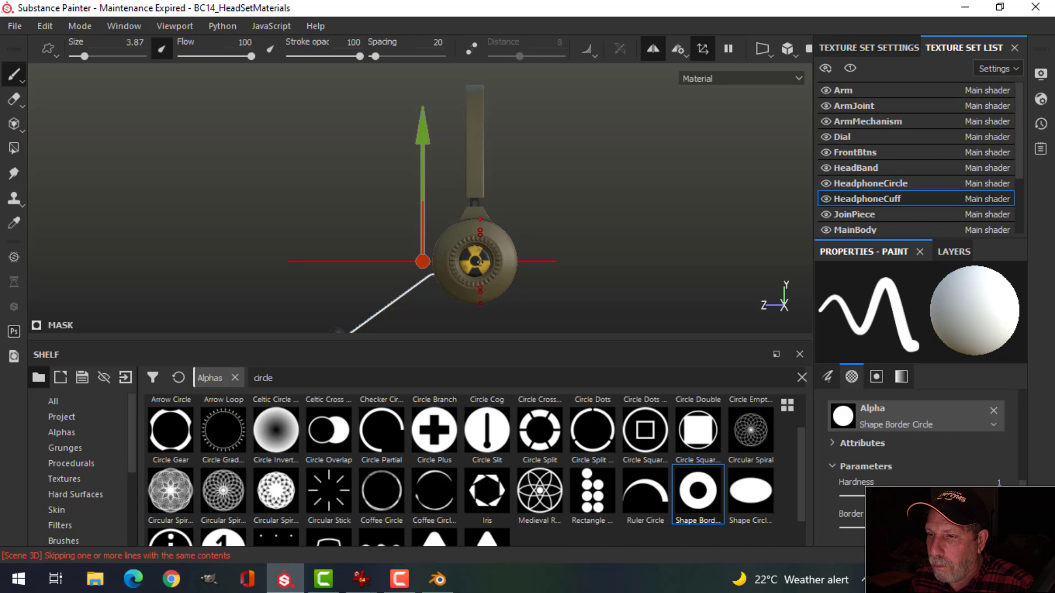
alt+drag(468, 261, 530, 297)
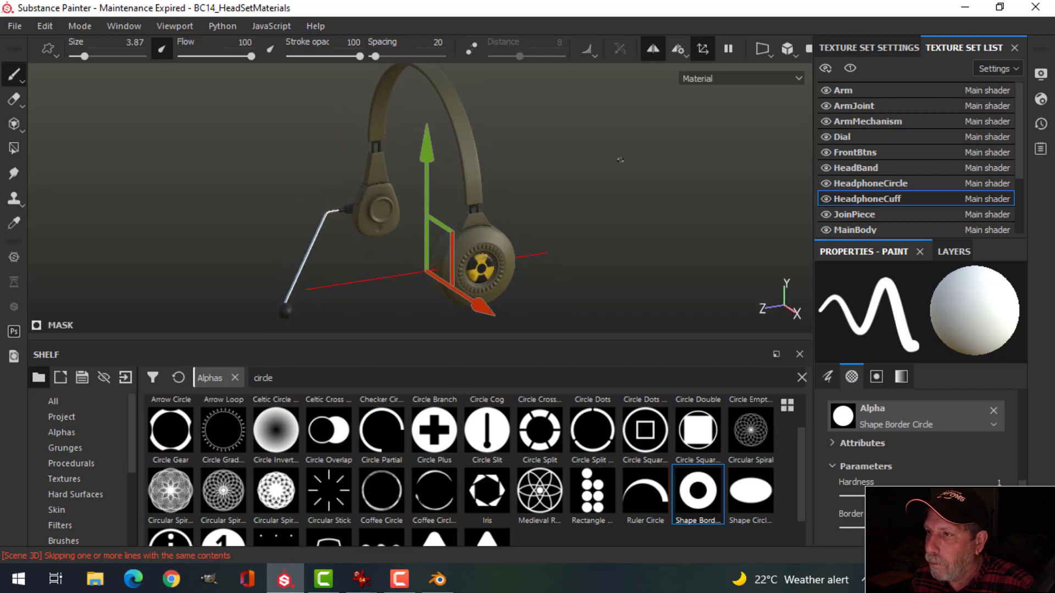
Step: Switch symmetry to Mirror Y, align its axis with the earcup, and frame an exact side view
click(683, 48)
click(752, 104)
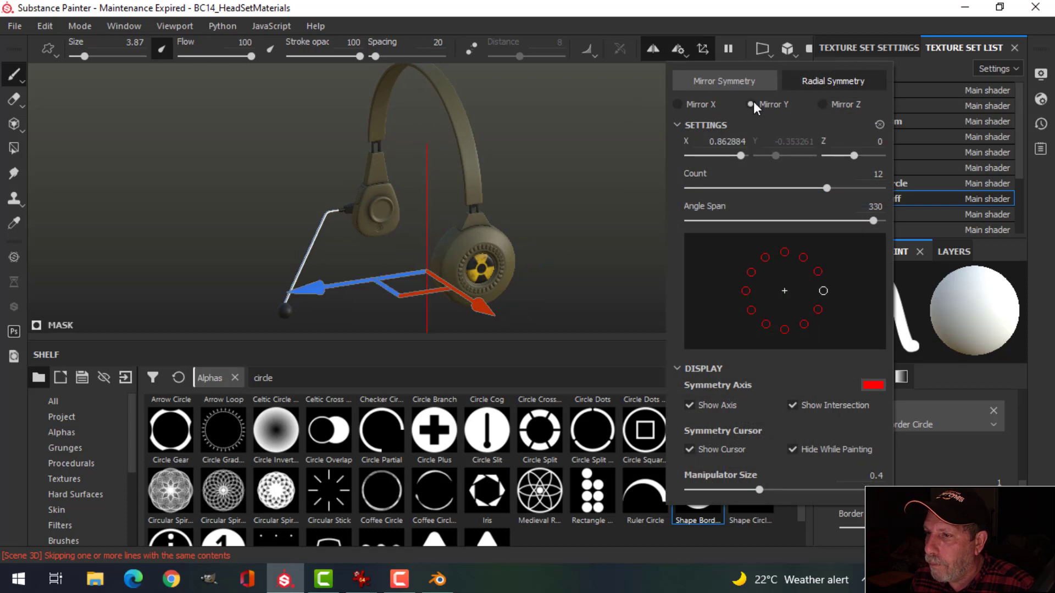
drag(311, 289, 363, 292)
alt+drag(624, 317, 400, 278)
alt+middle_drag(400, 278, 440, 253)
scroll(504, 257, down, 2)
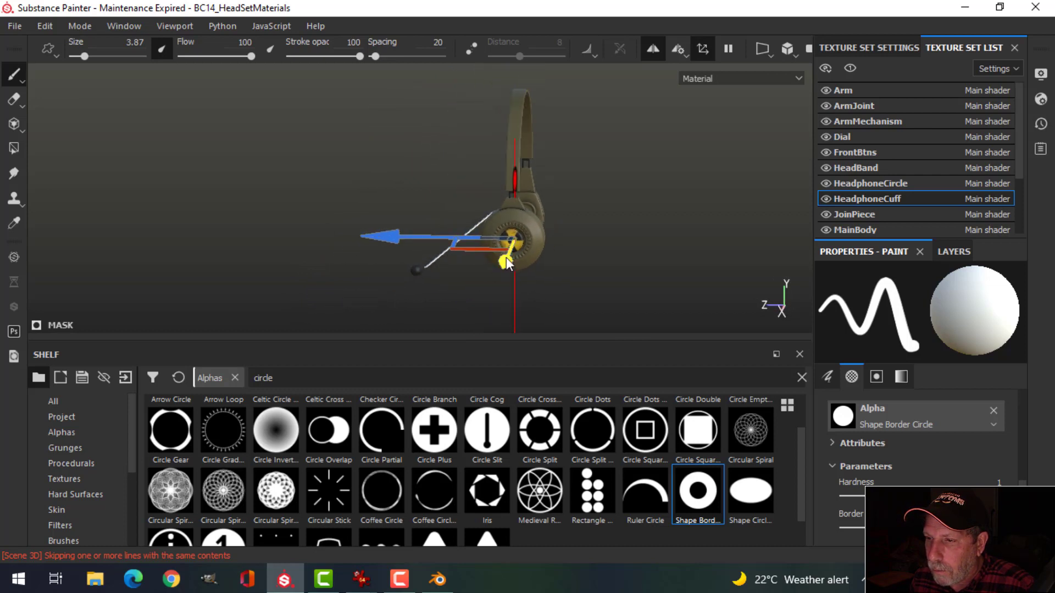
mouse_move(457, 260)
alt+mouse_down()
mouse_move(433, 268)
mouse_move(459, 269)
alt+mouse_up()
scroll(473, 264, down, 2)
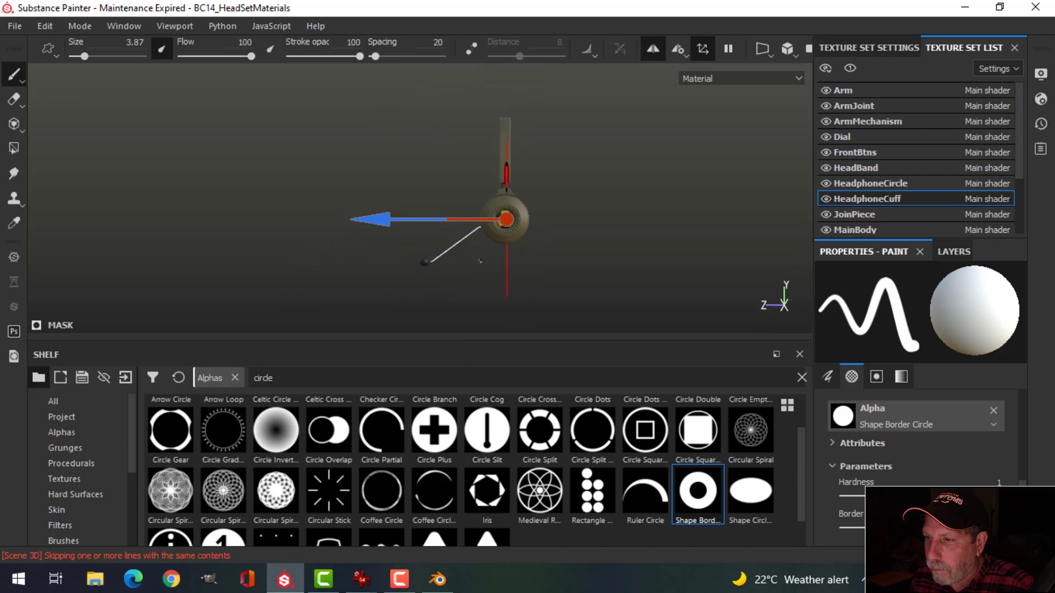
alt+middle_drag(481, 261, 483, 273)
scroll(482, 269, up, 4)
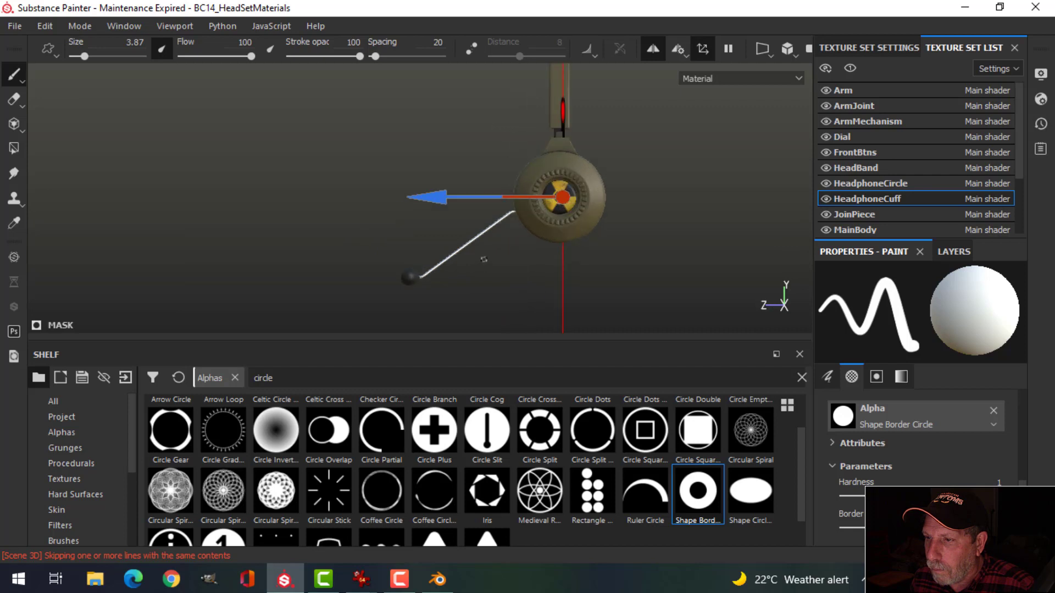
alt+middle_drag(566, 238, 478, 265)
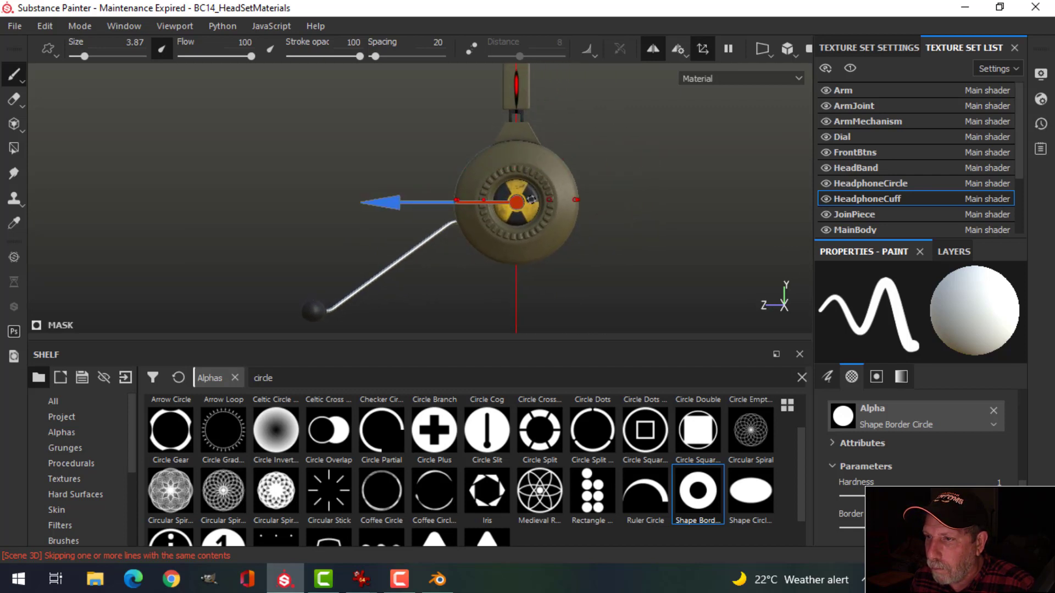
Step: Hide the symmetry gizmo and switch symmetry to Mirror X
click(701, 52)
click(682, 52)
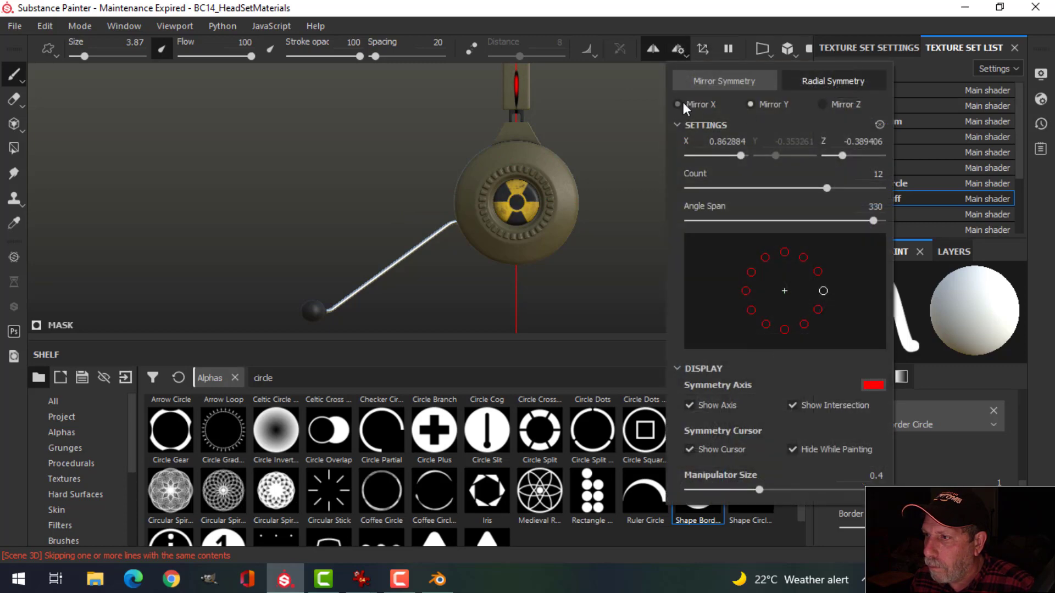
click(683, 104)
click(753, 23)
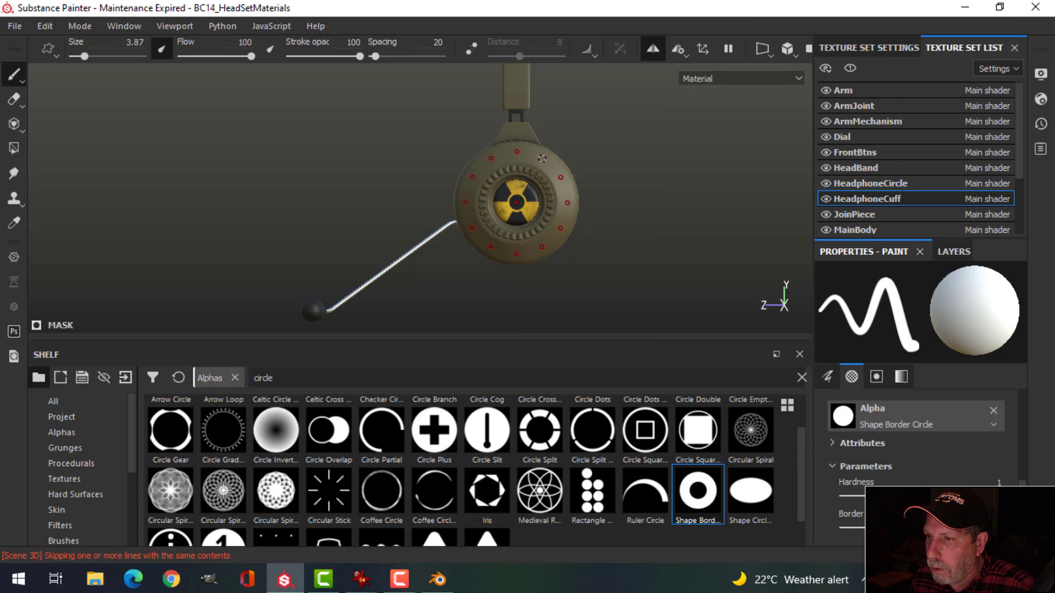
Step: Stamp the circle alpha around the earcup rim, then orbit to inspect the stud ring
alt+drag(418, 203, 506, 211)
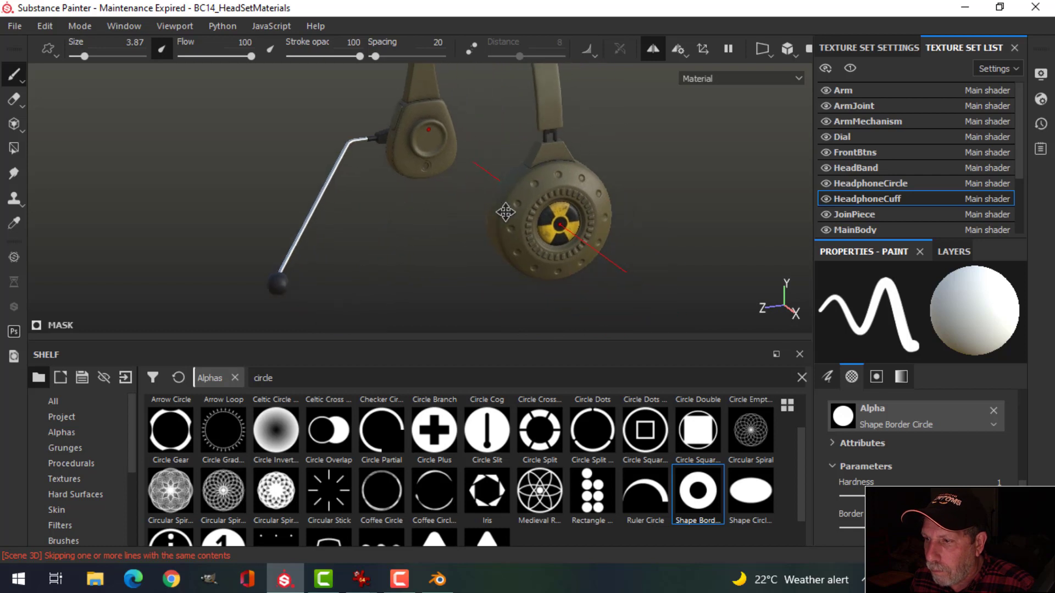
scroll(552, 233, down, 1)
scroll(559, 238, up, 5)
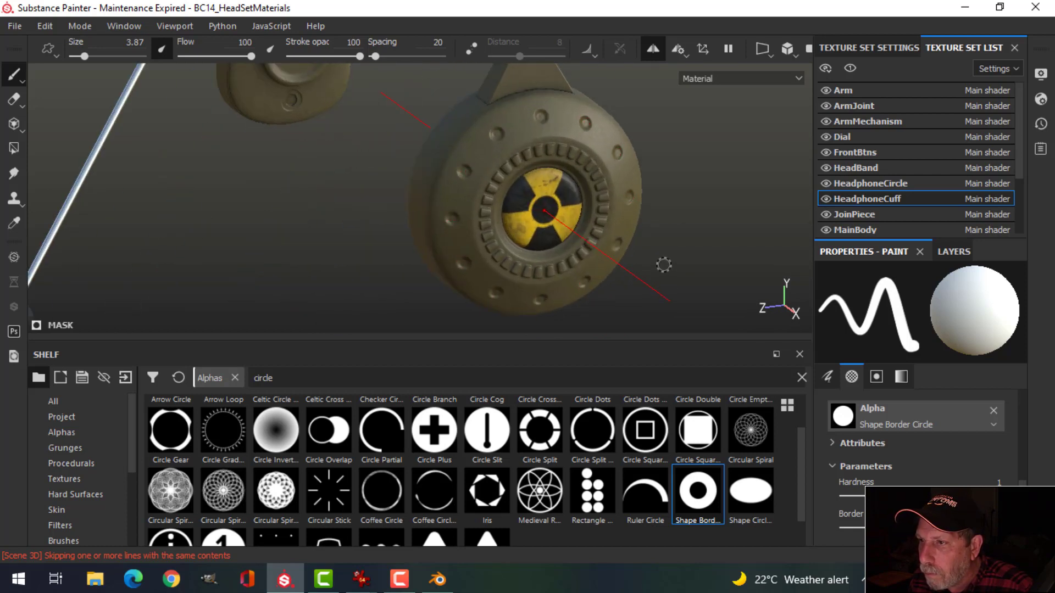
alt+drag(664, 265, 707, 242)
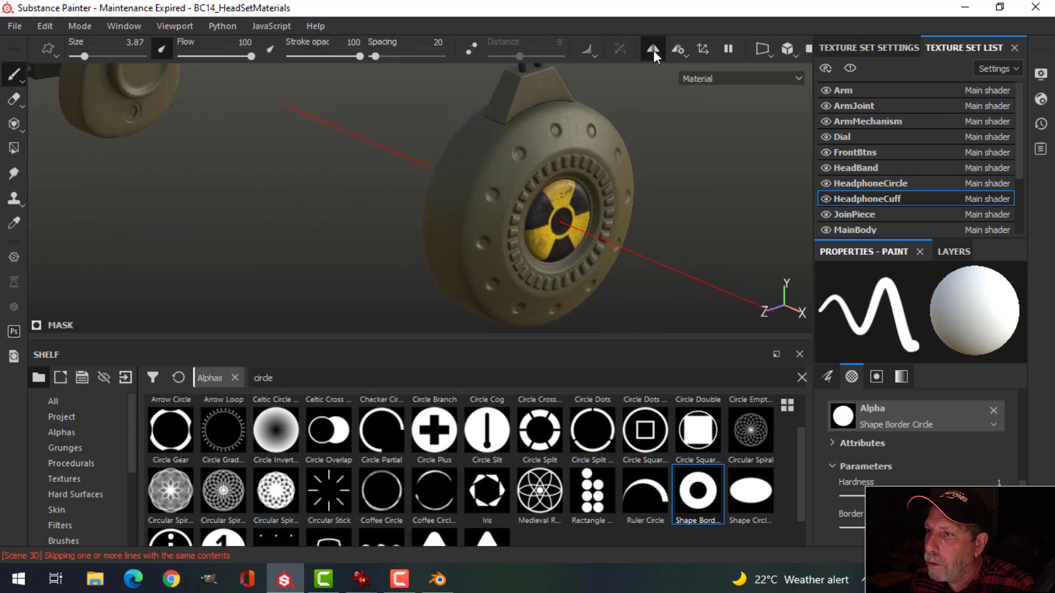
alt+middle_drag(581, 283, 582, 256)
alt+drag(581, 256, 568, 247)
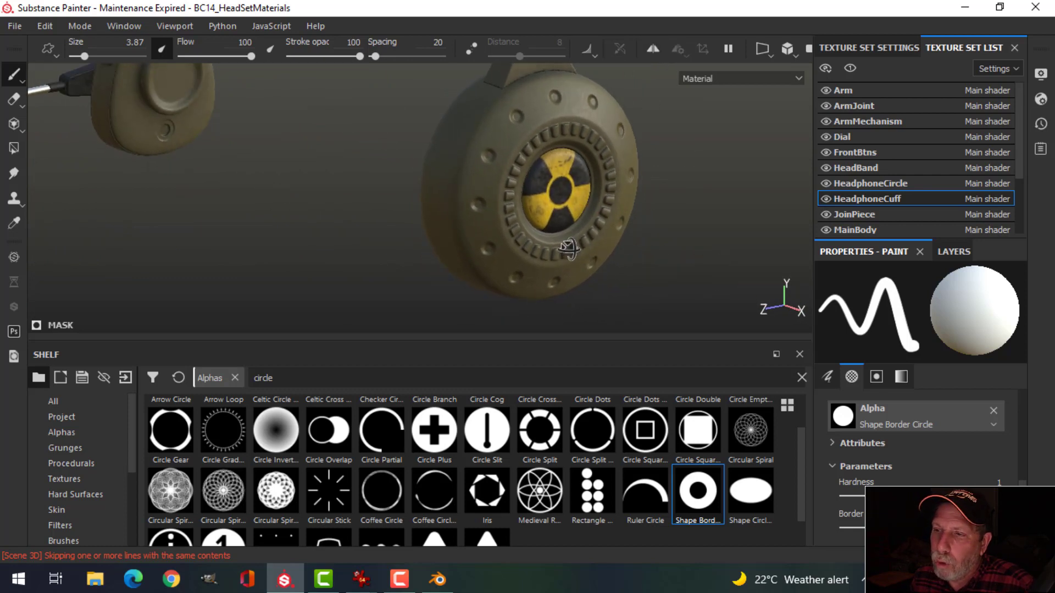
scroll(568, 249, down, 2)
scroll(568, 249, down, 6)
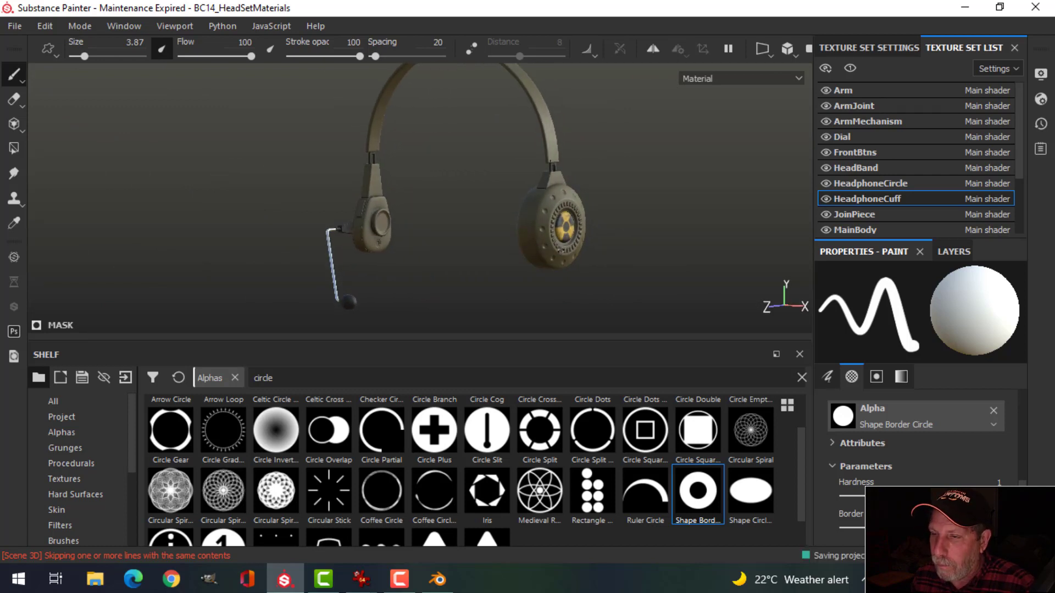
Step: Hide all panels so the headset fills the window, turning it toward the front
alt+drag(510, 252, 714, 266)
key(Tab)
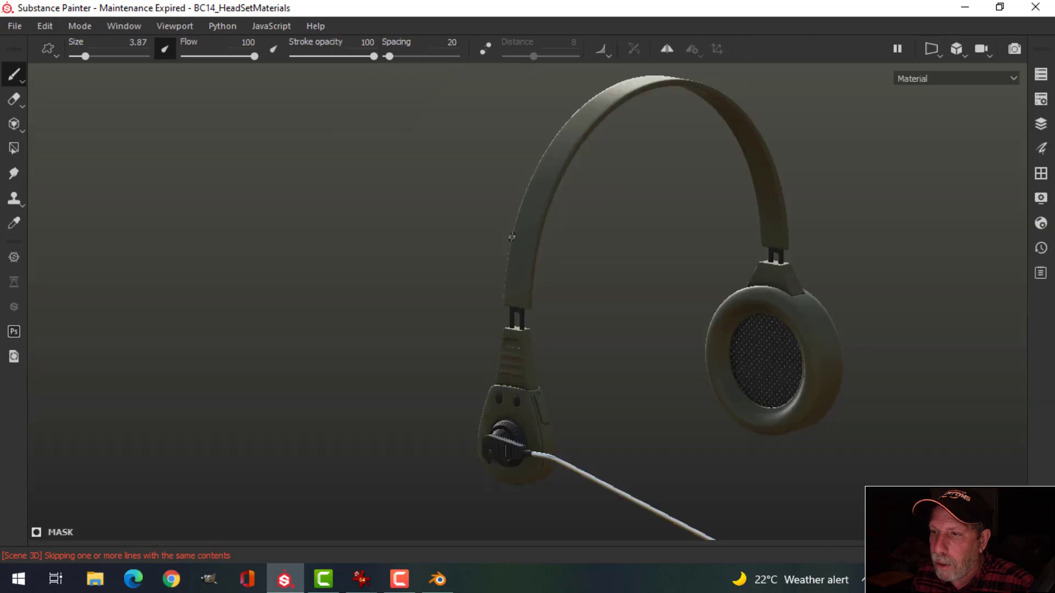
alt+drag(646, 317, 669, 302)
shift+right_drag(669, 301, 601, 322)
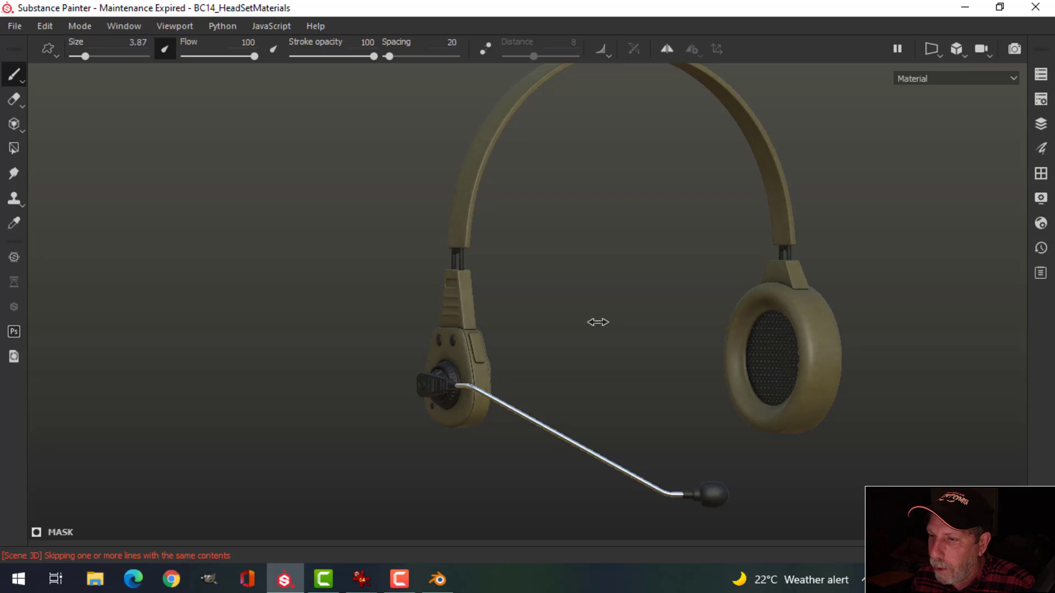
alt+drag(509, 291, 728, 256)
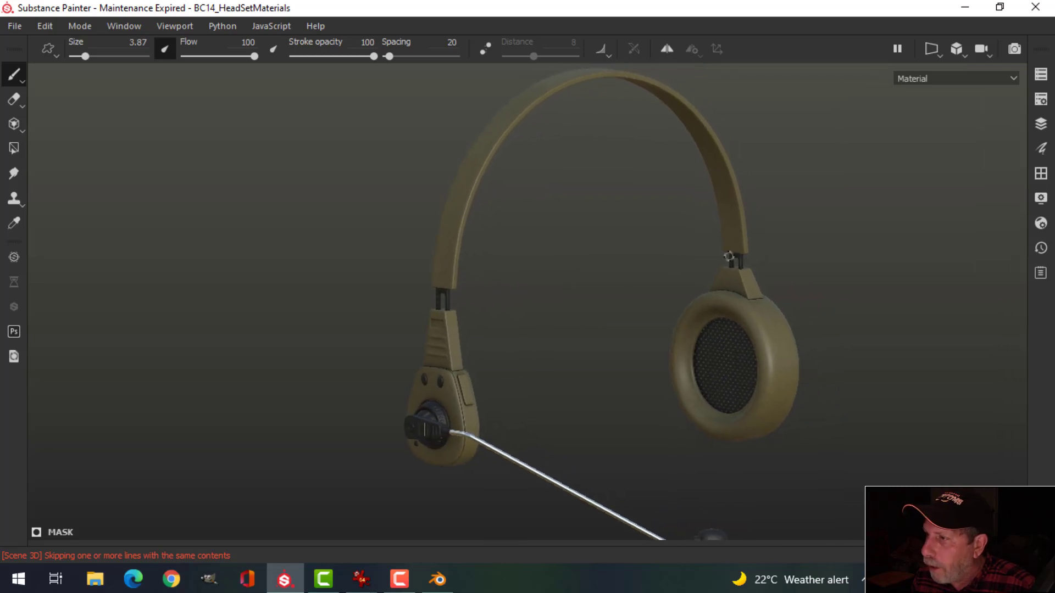
Step: Enable Activate Temporal Anti-Aliasing in the Display Settings
click(1040, 199)
scroll(768, 451, down, 10)
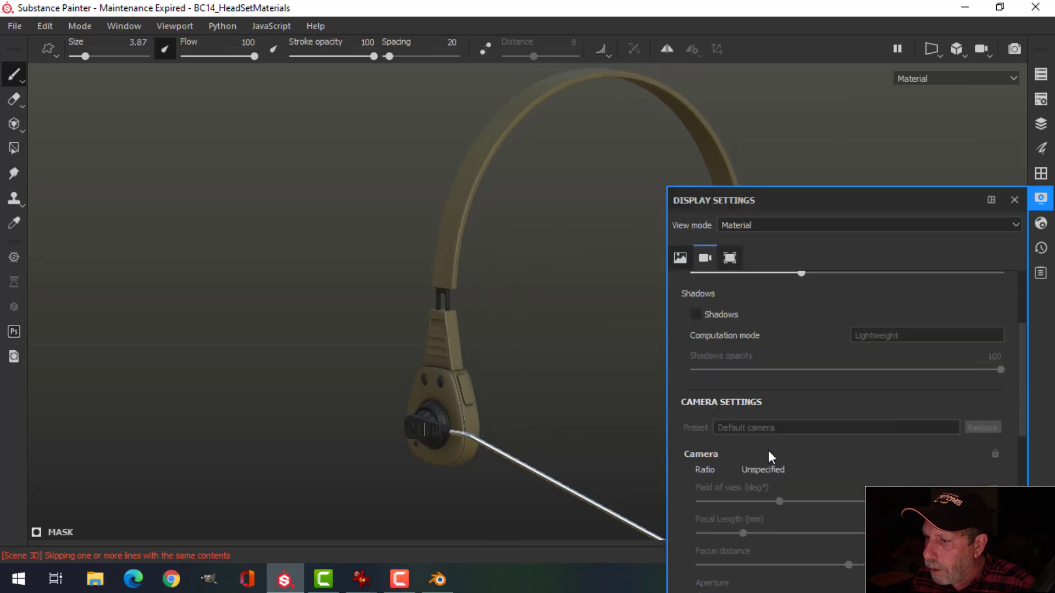
scroll(768, 450, down, 5)
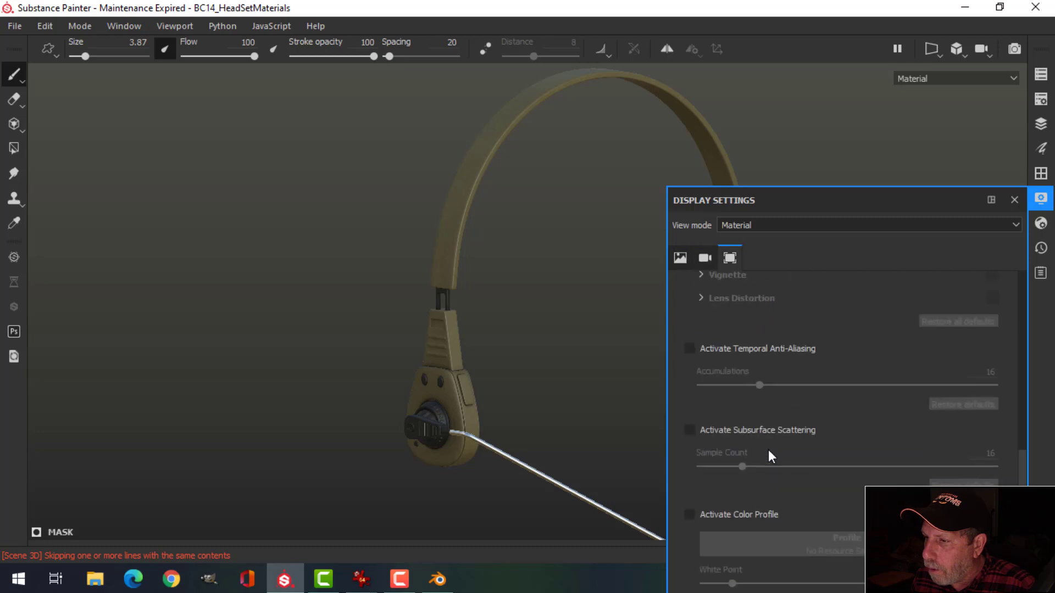
click(694, 351)
click(1015, 199)
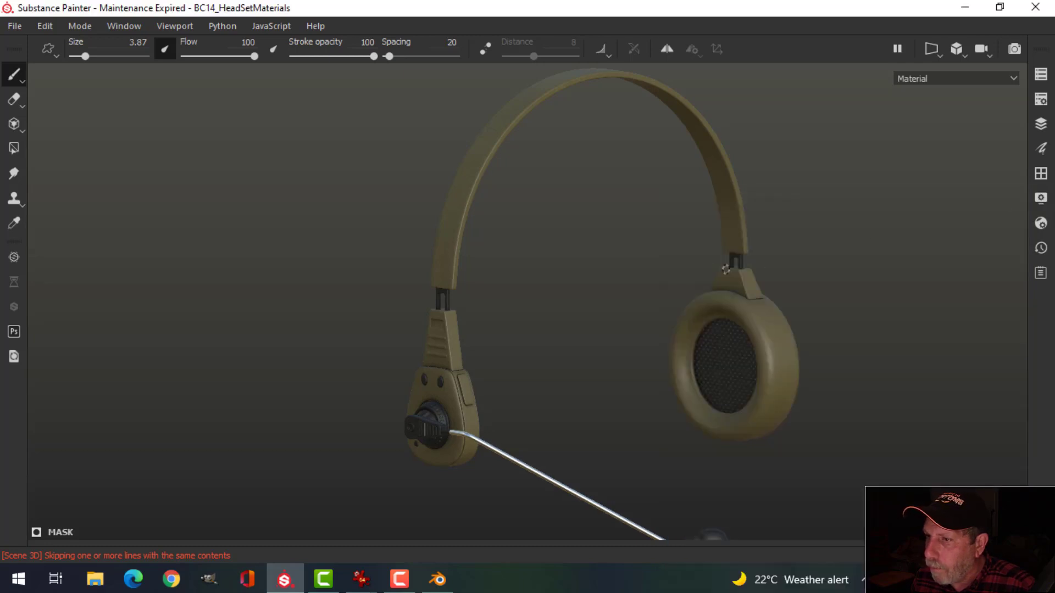
Step: Orbit around the finished headset to frame mic boom and earcups, then dismiss the File menu
alt+drag(726, 270, 705, 251)
alt+drag(725, 303, 671, 314)
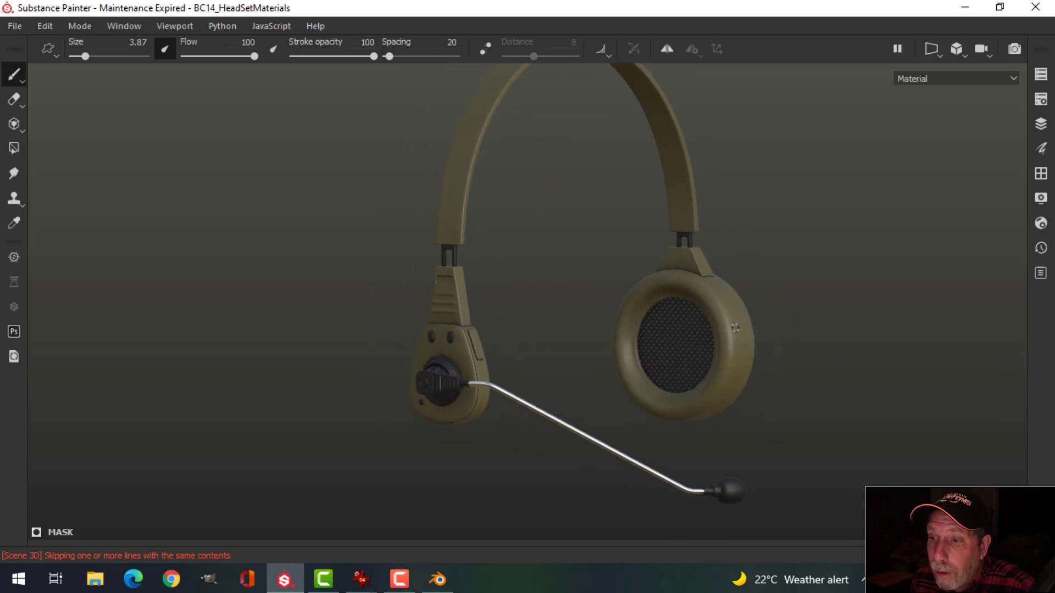
alt+drag(736, 328, 723, 350)
alt+middle_drag(683, 366, 661, 389)
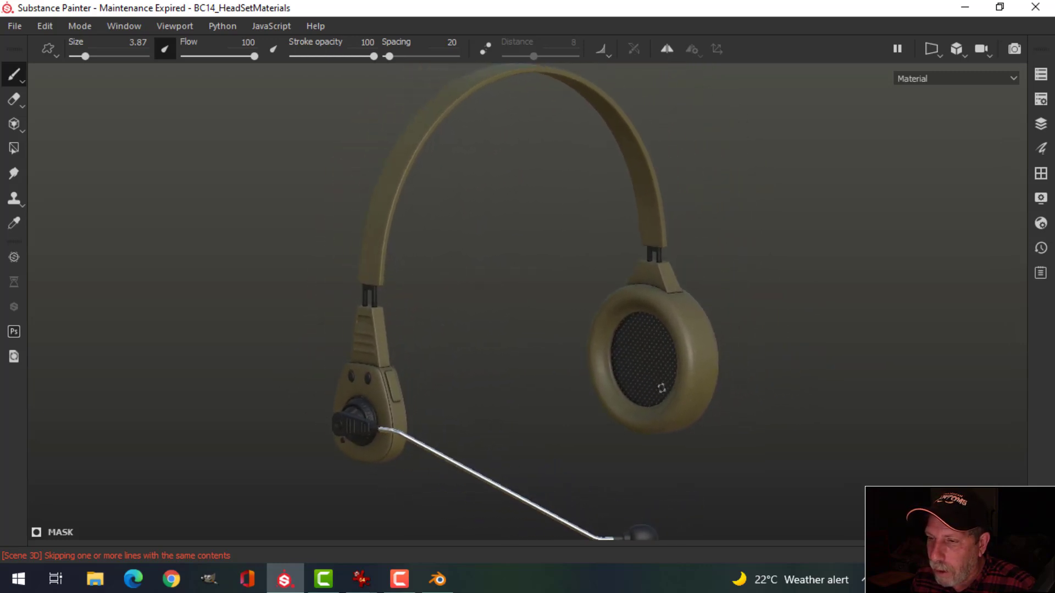
alt+drag(662, 389, 657, 386)
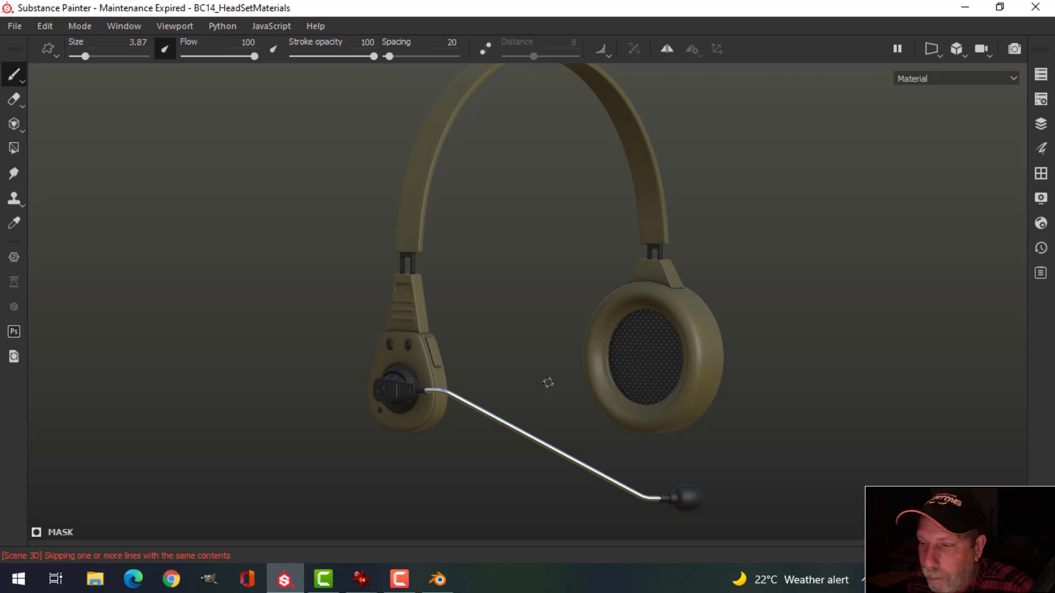
alt+drag(589, 376, 544, 384)
alt+drag(634, 376, 569, 355)
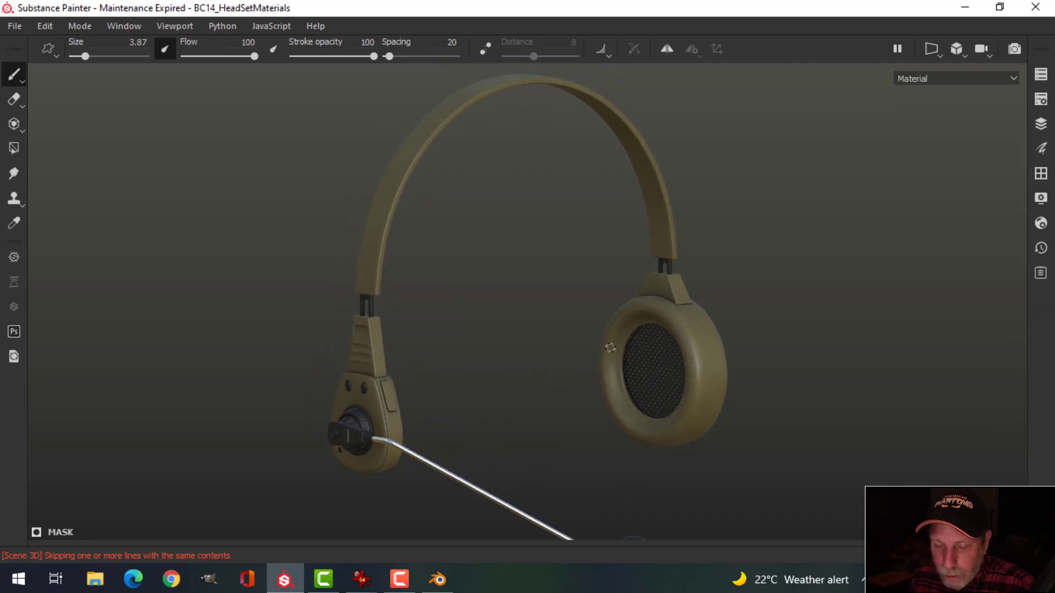
alt+scroll(604, 352, down, 3)
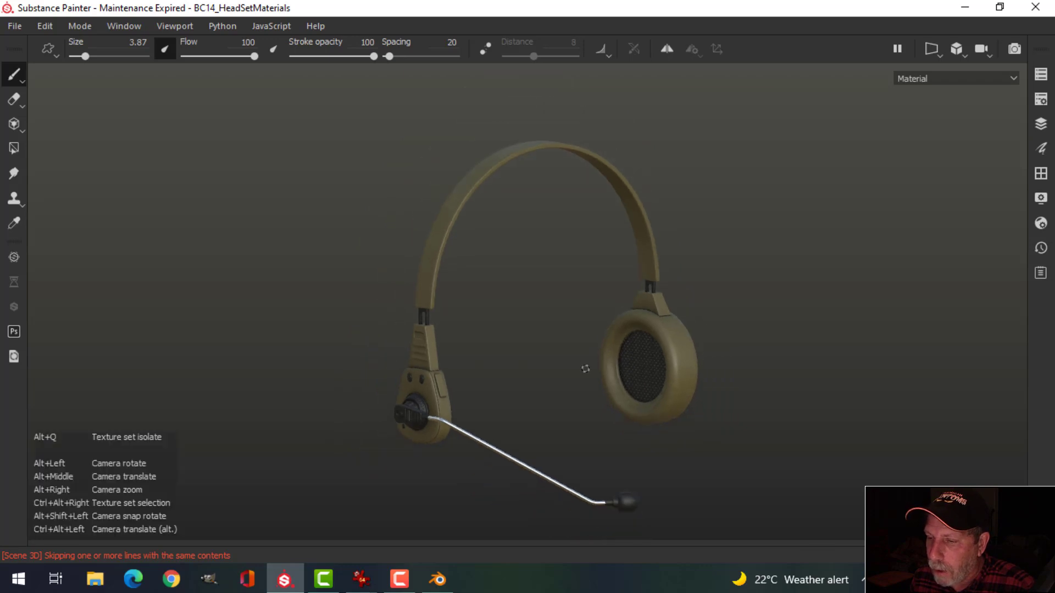
alt+middle_drag(586, 368, 560, 346)
mouse_move(560, 347)
alt+mouse_down()
mouse_move(568, 353)
mouse_move(570, 341)
alt+mouse_up()
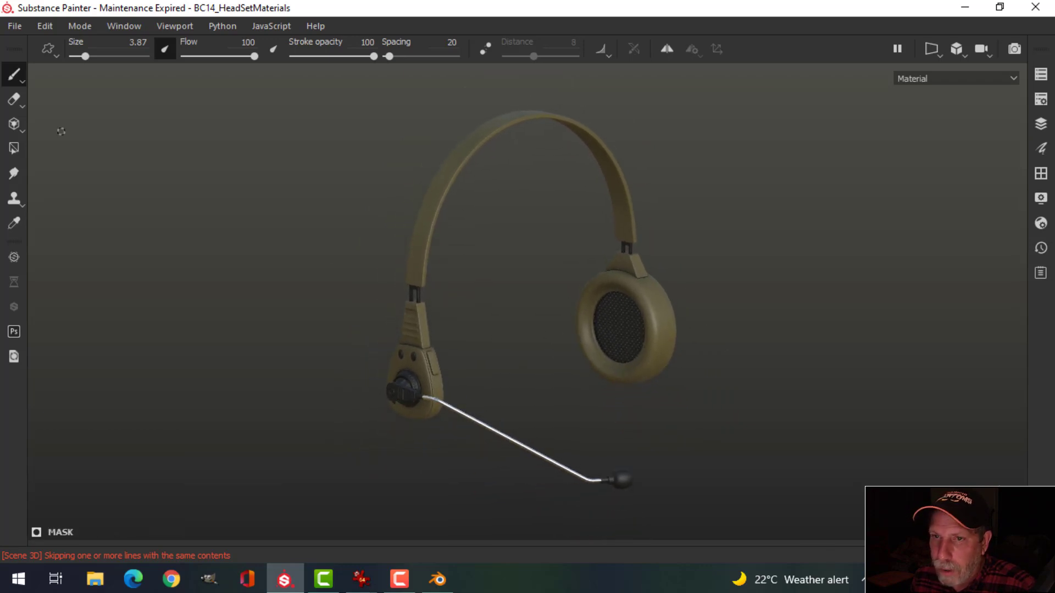
click(14, 26)
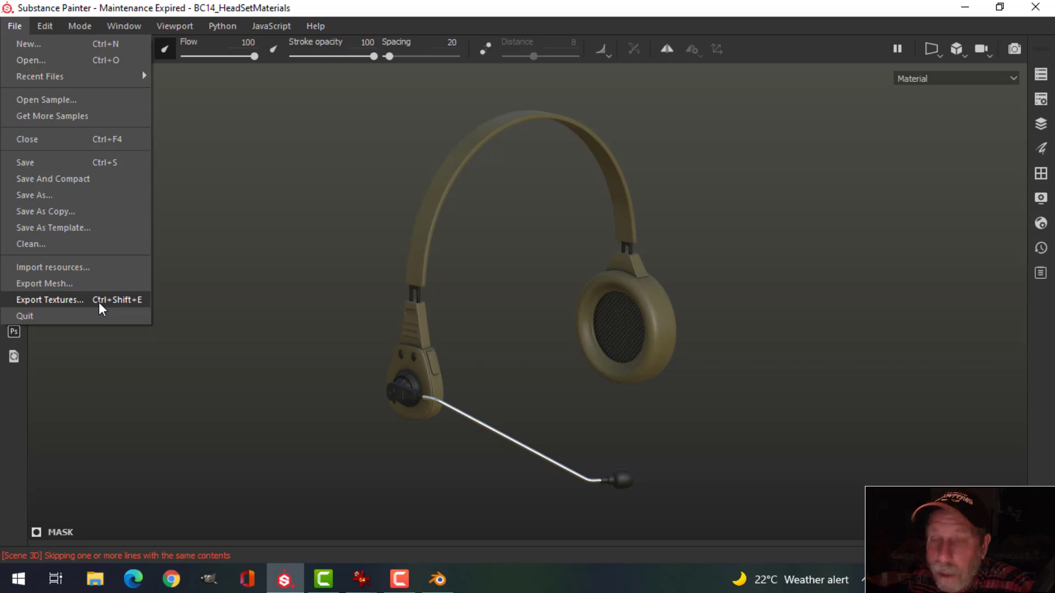
click(280, 316)
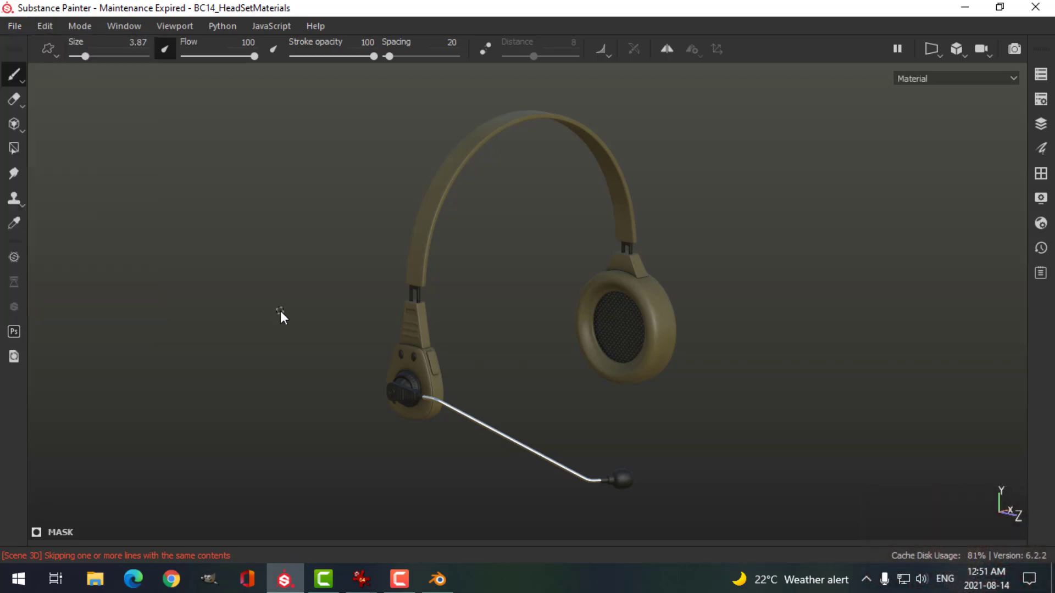